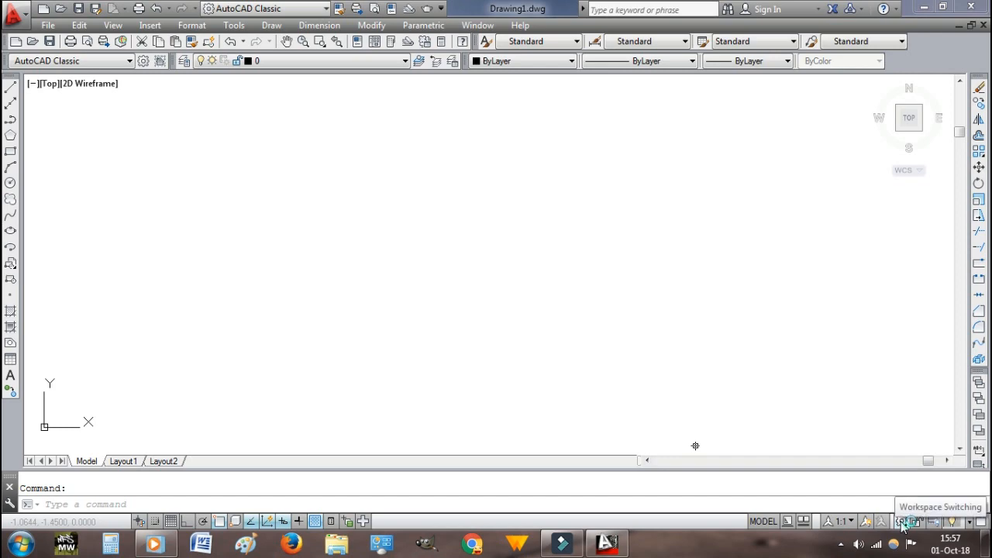
# Close the Welcome window to get back to the empty drawing.
pyautogui.click(903, 524)
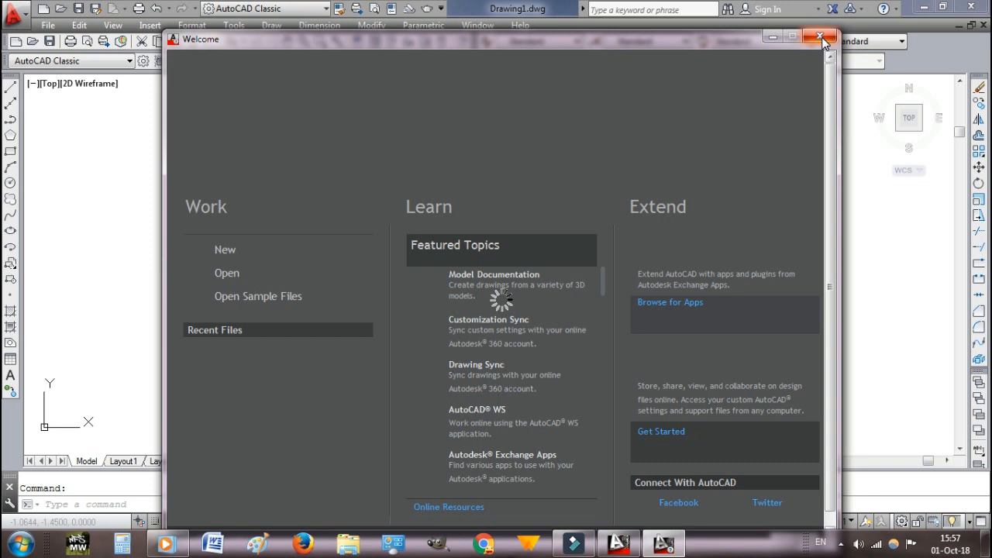
pyautogui.click(820, 37)
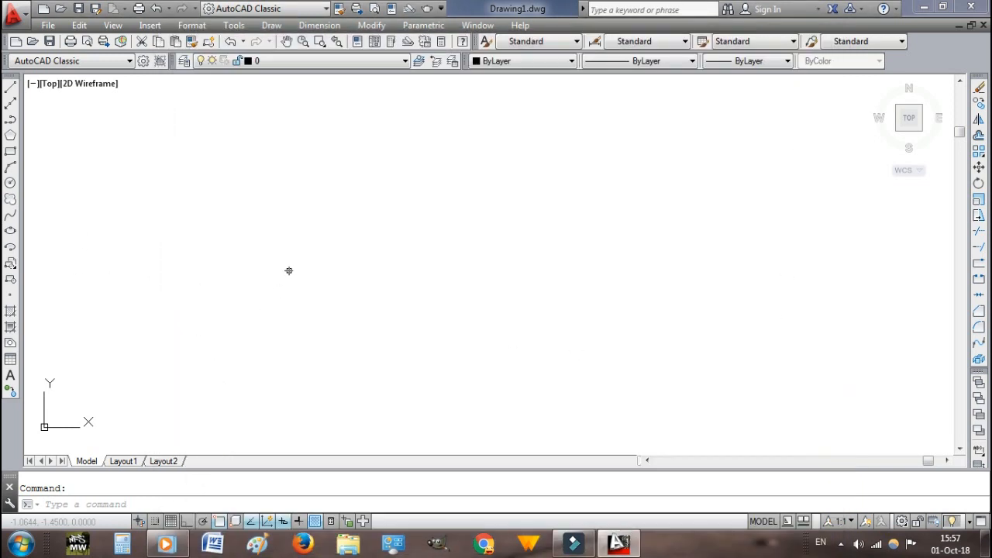
# Configure the drawing units with Millimeters as insertion scale and a decimal length precision of 0.0.
pyautogui.write('dd')
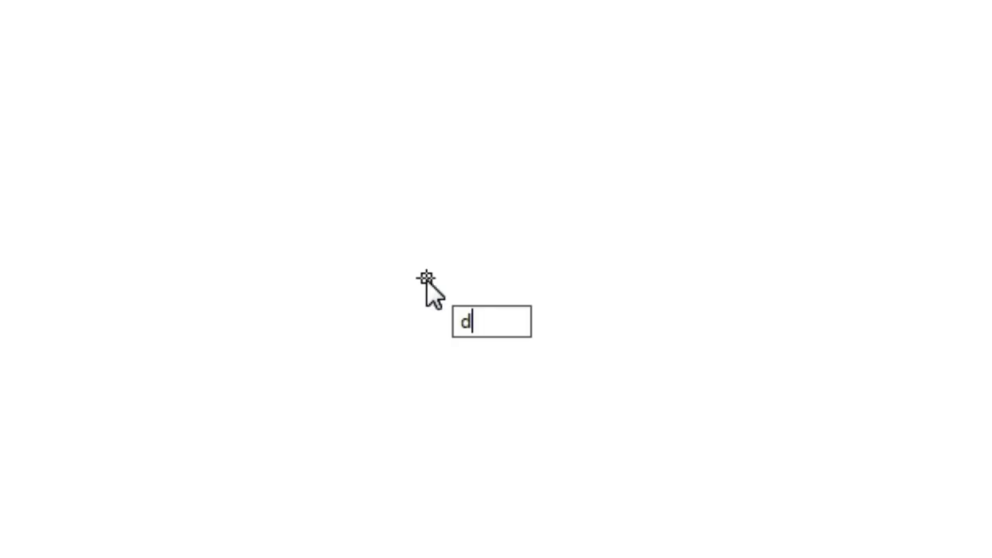
pyautogui.write('units')
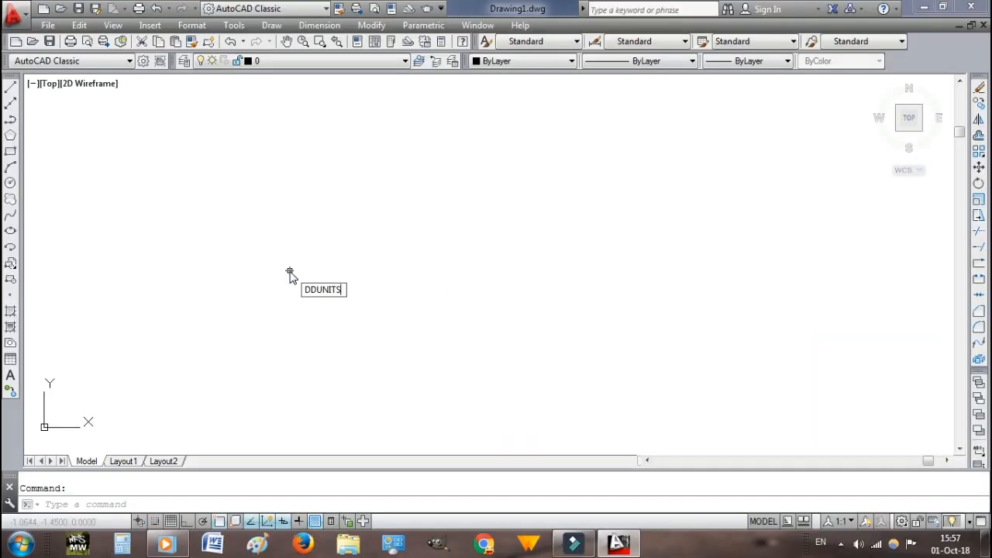
pyautogui.press('Return')
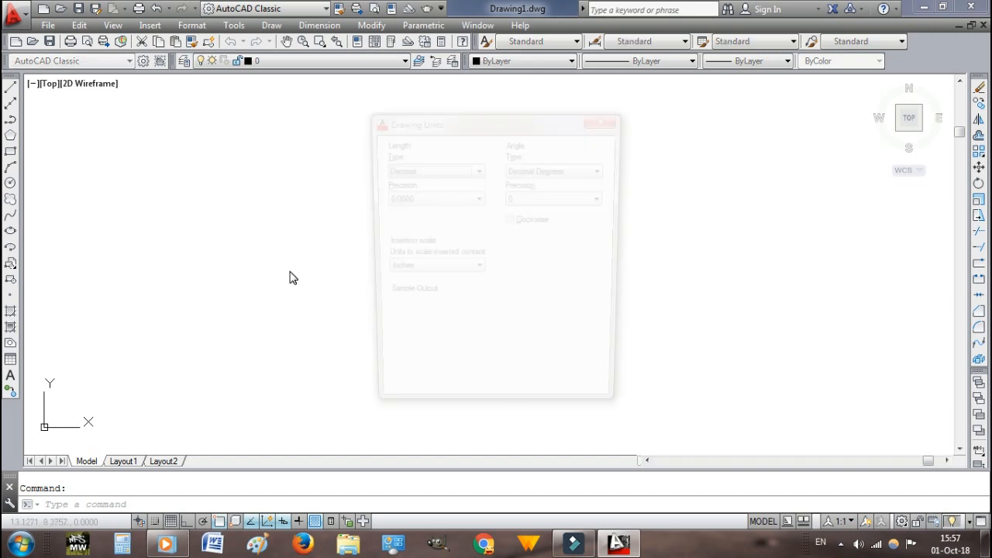
pyautogui.click(432, 269)
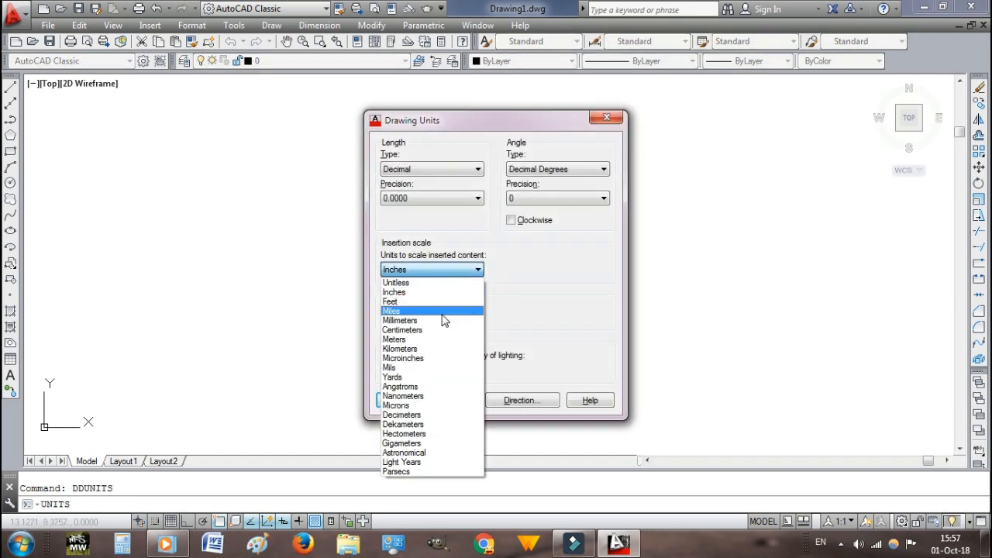
pyautogui.click(441, 319)
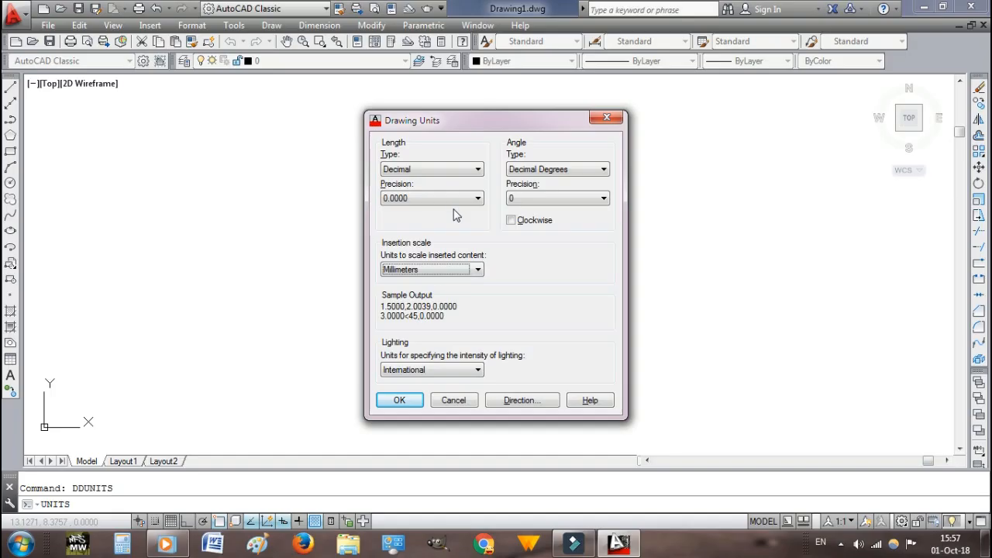
pyautogui.click(453, 199)
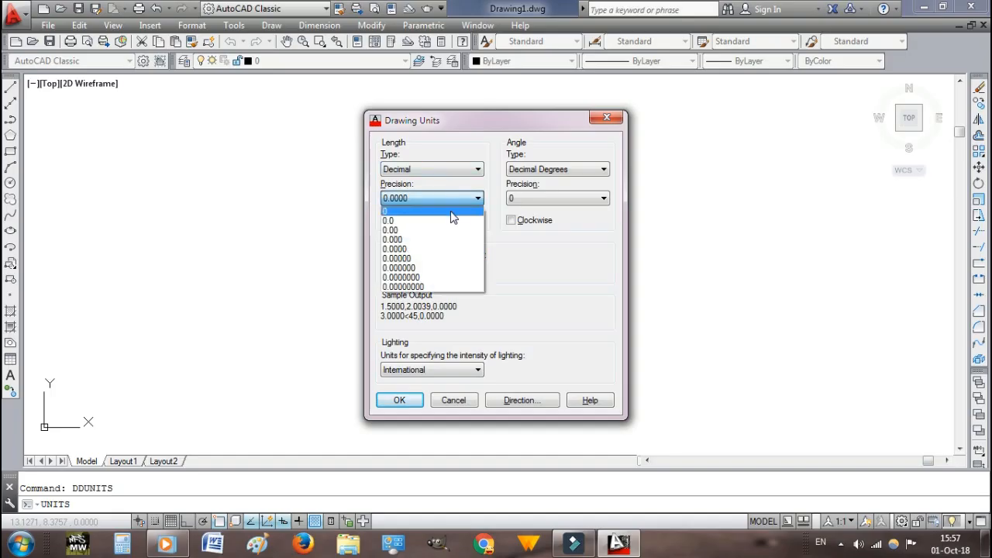
pyautogui.click(452, 212)
pyautogui.click(451, 199)
pyautogui.click(450, 222)
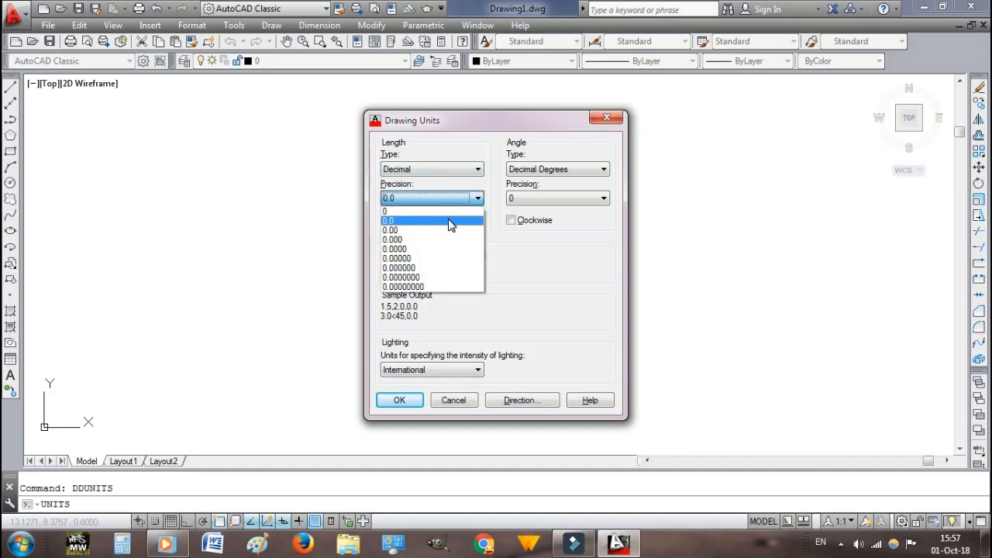
pyautogui.click(450, 223)
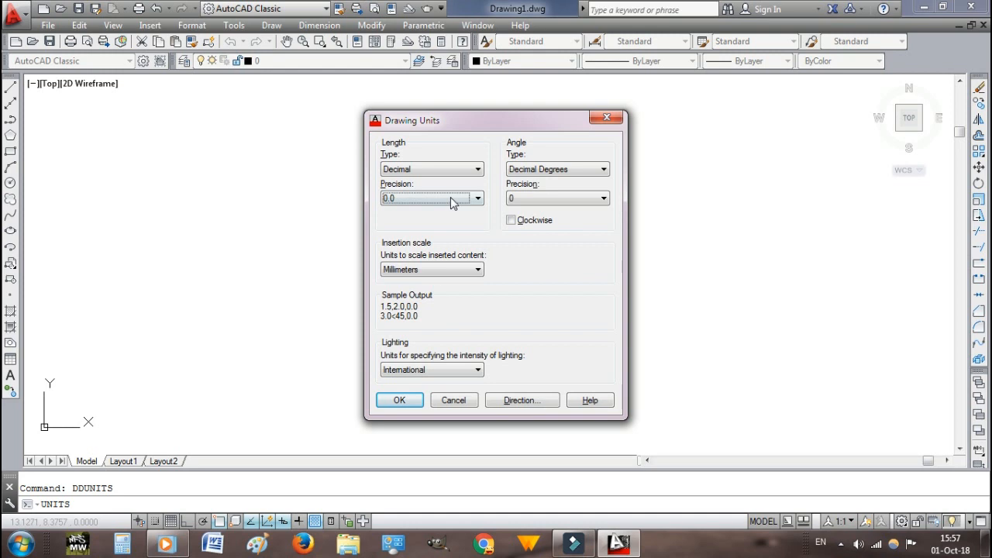
pyautogui.click(417, 402)
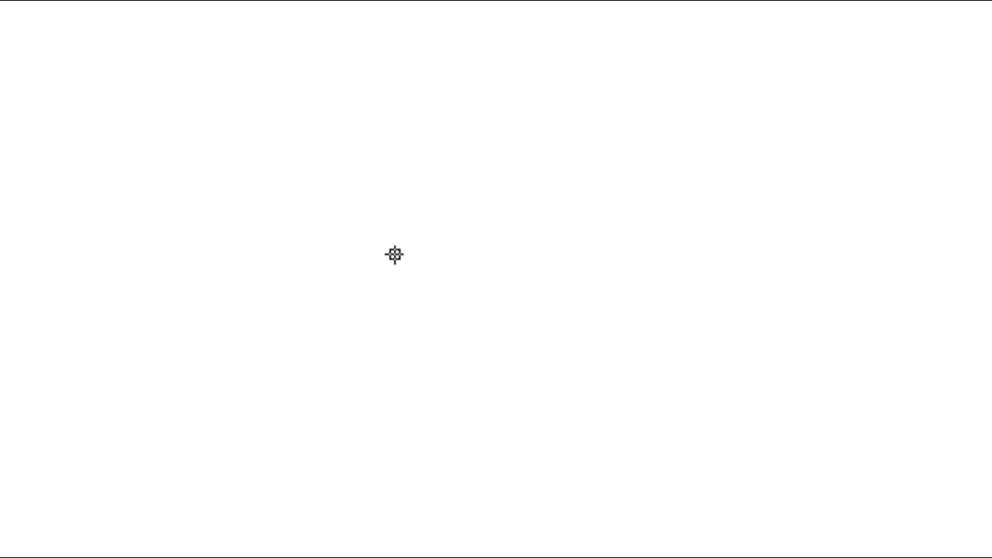
# Set the model space limits with the lower left corner at 0,0 and the upper right corner at 297,210.
pyautogui.write('limits')
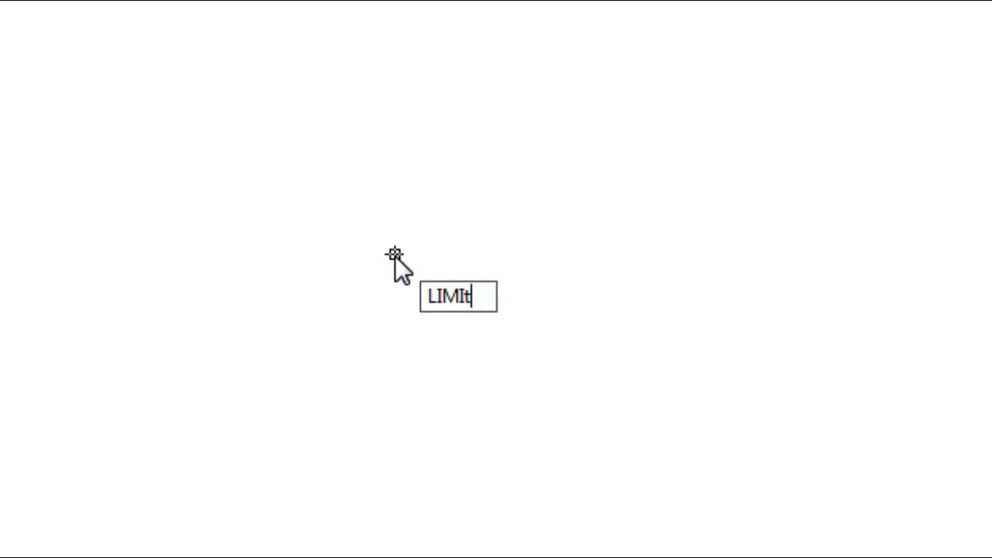
pyautogui.press('Return')
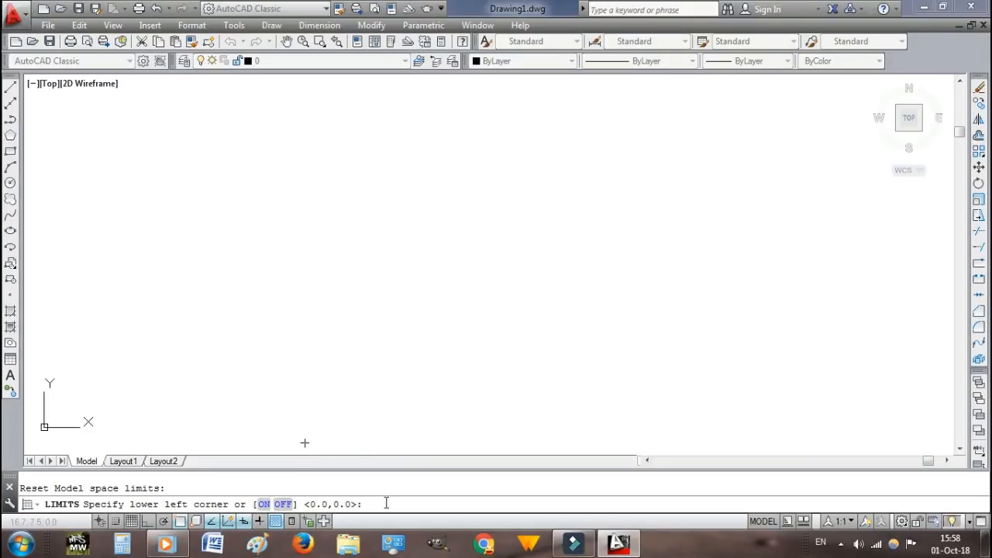
pyautogui.write(',0')
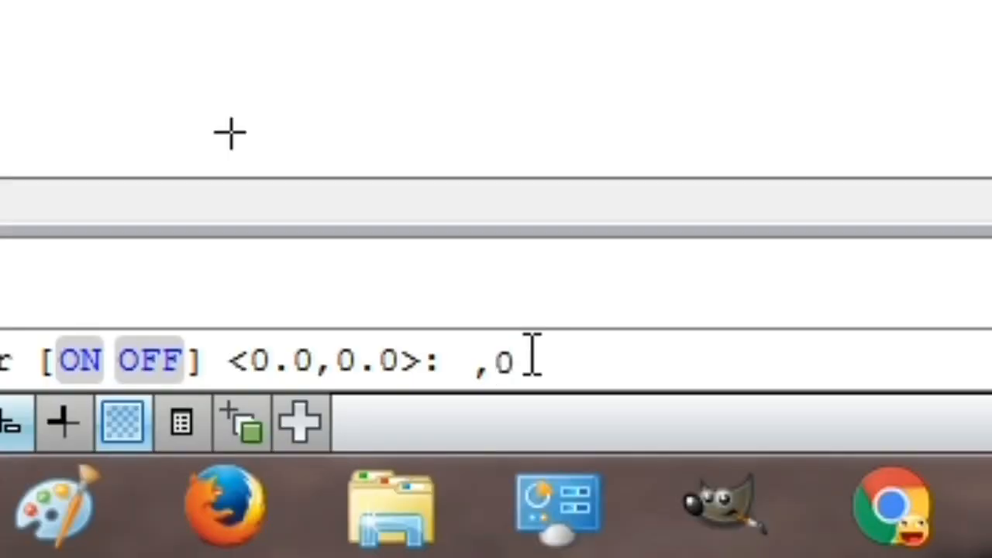
pyautogui.press('BackSpace')
pyautogui.press('BackSpace')
pyautogui.write('0,0')
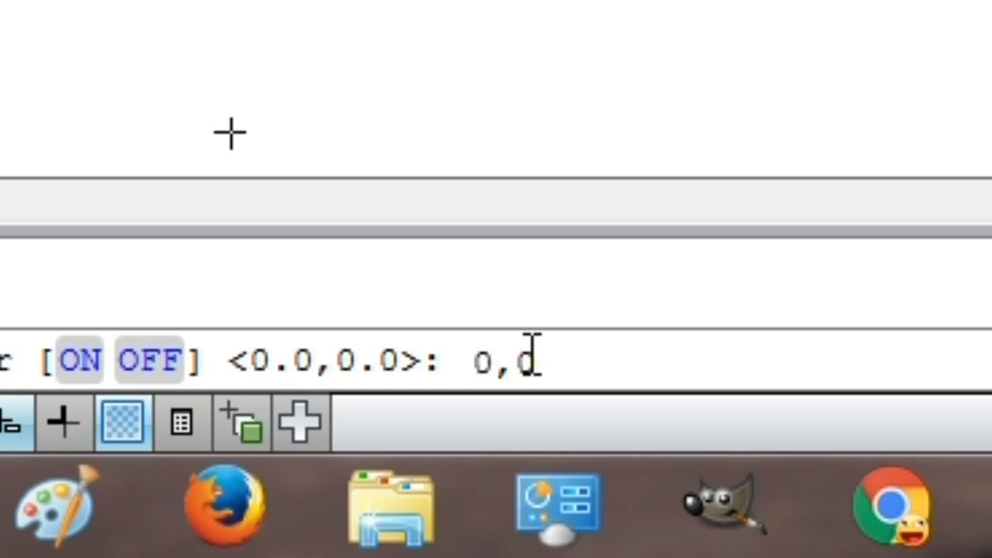
pyautogui.press('Return')
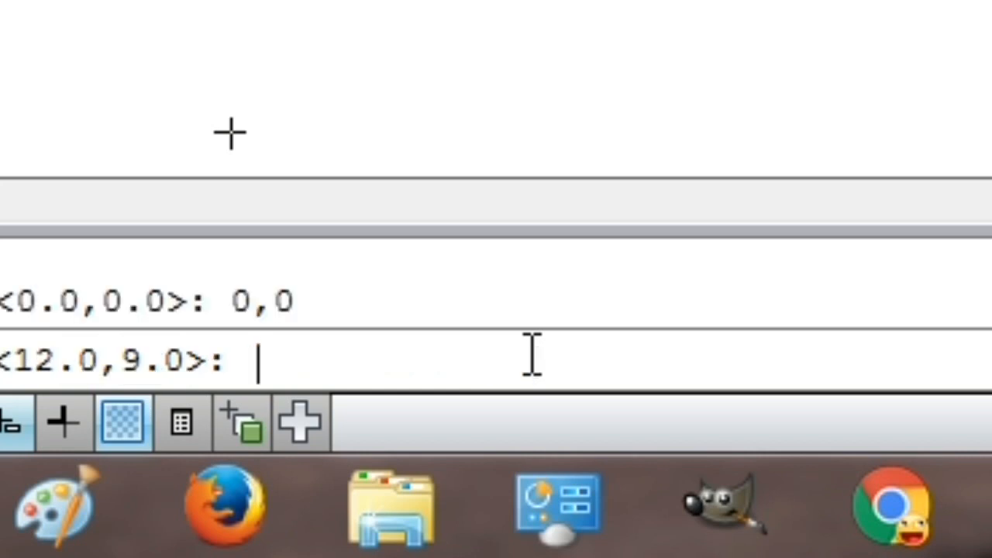
pyautogui.write('297,')
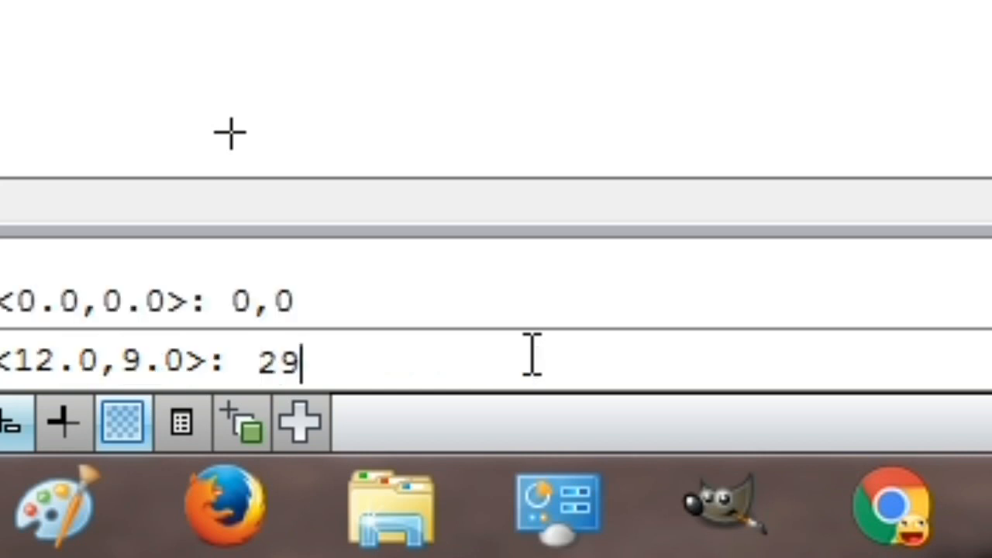
pyautogui.write('210')
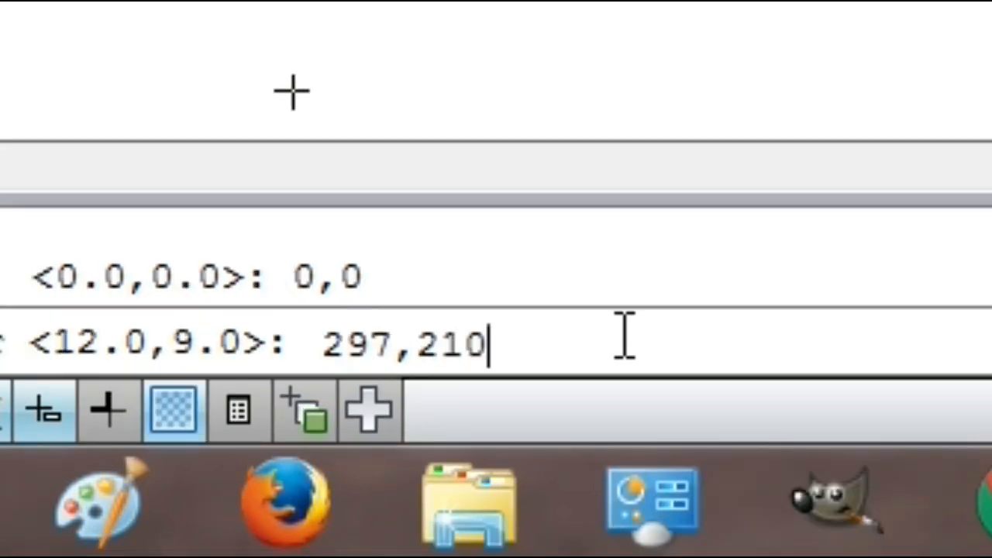
pyautogui.press('Return')
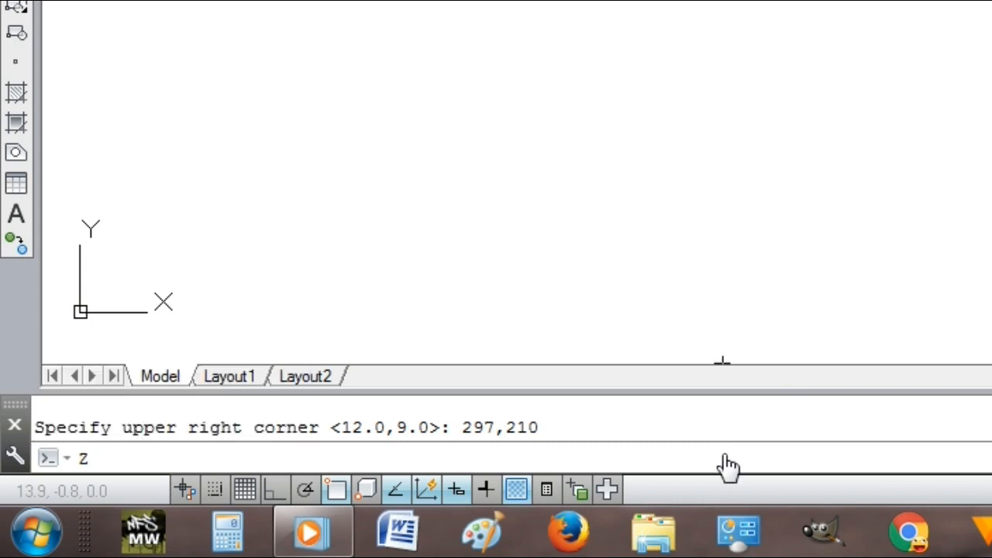
# Zoom All to fit the view to the full drawing limits.
pyautogui.press('Return')
pyautogui.write('a')
pyautogui.press('Return')
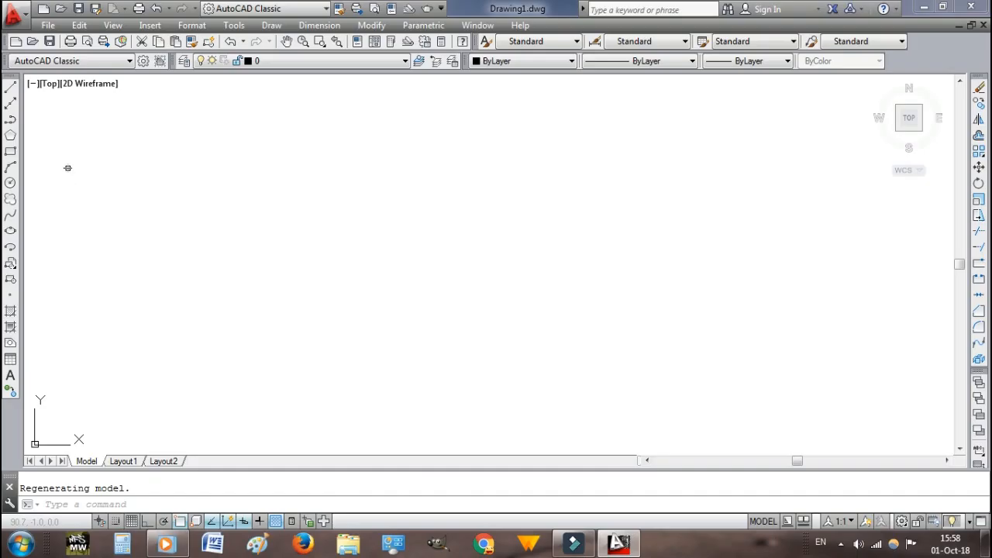
pyautogui.write('L')
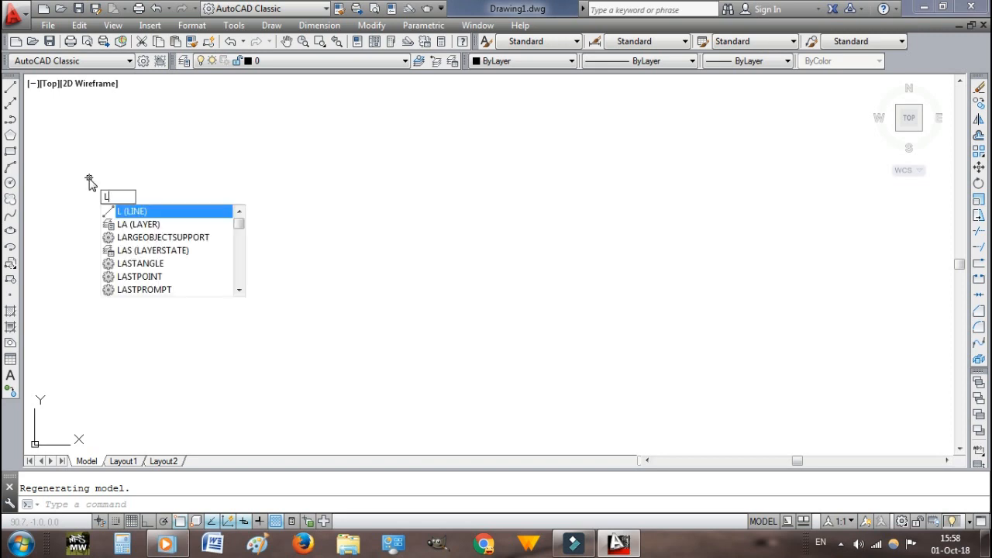
pyautogui.press('Return')
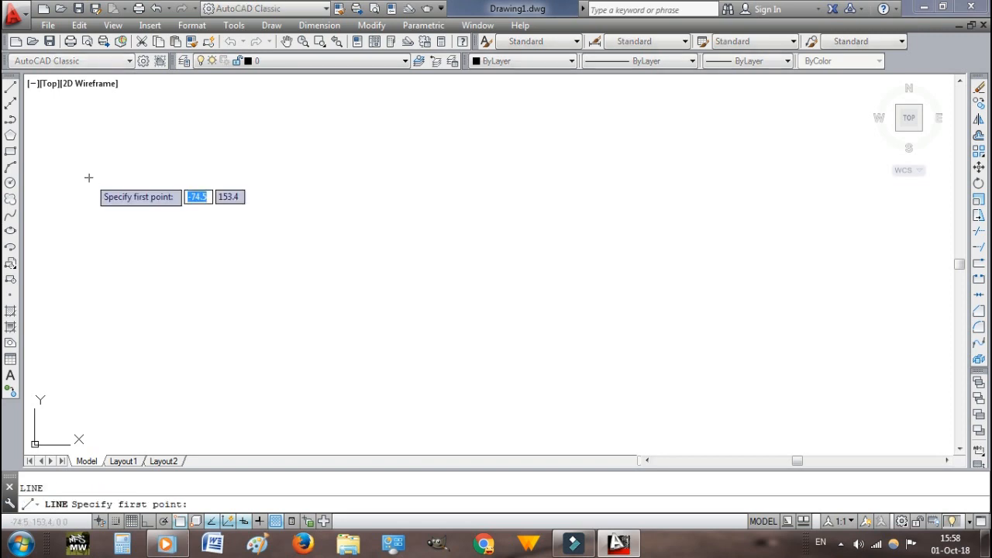
pyautogui.click(282, 97)
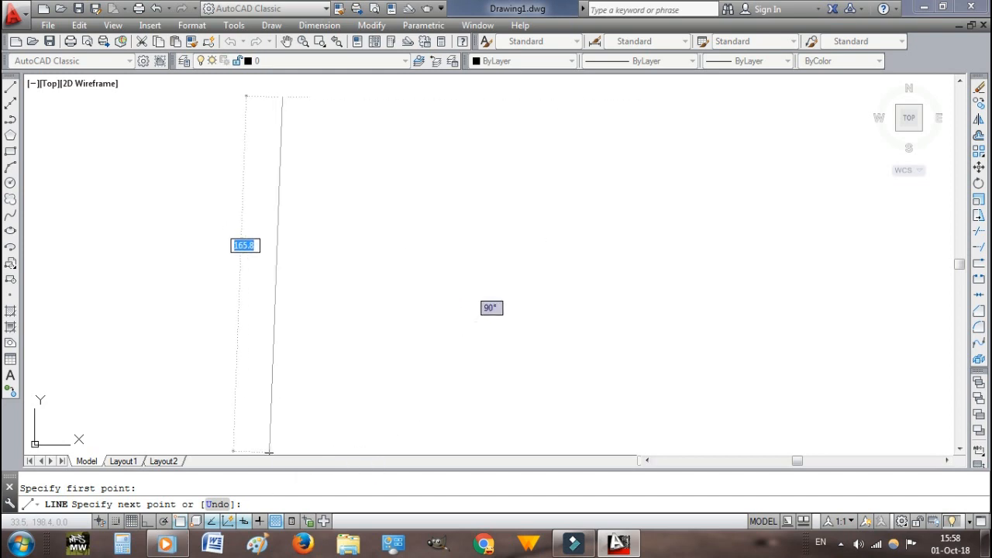
pyautogui.press('Escape')
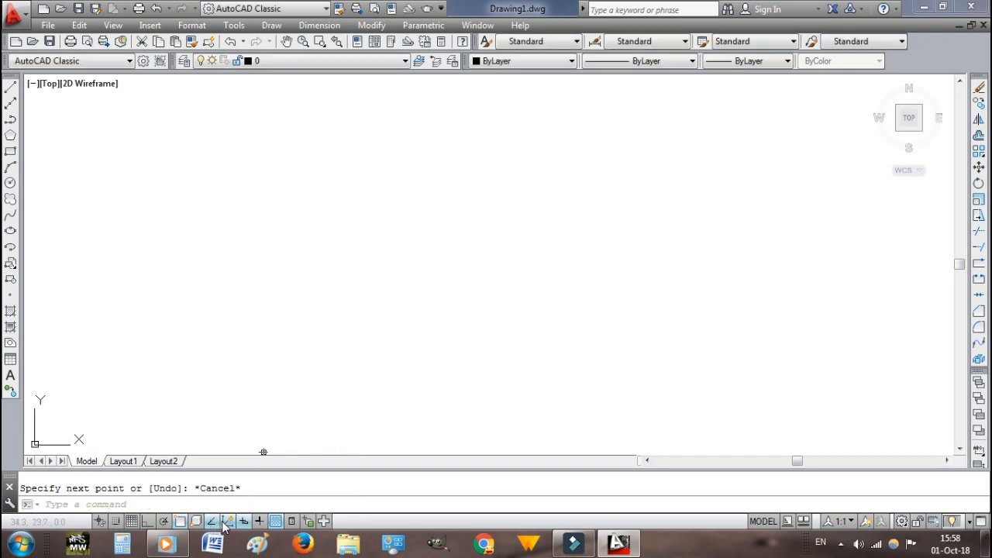
# Turn on Ortho mode and draw a vertical line about 182 mm long, running downwards in the empty drawing.
pyautogui.click(149, 522)
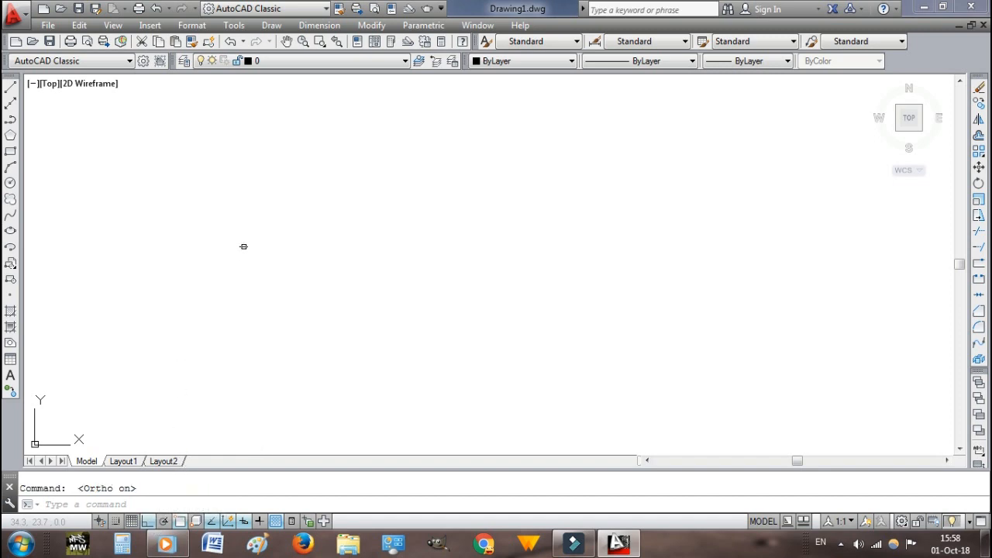
pyautogui.write('l')
pyautogui.press('Return')
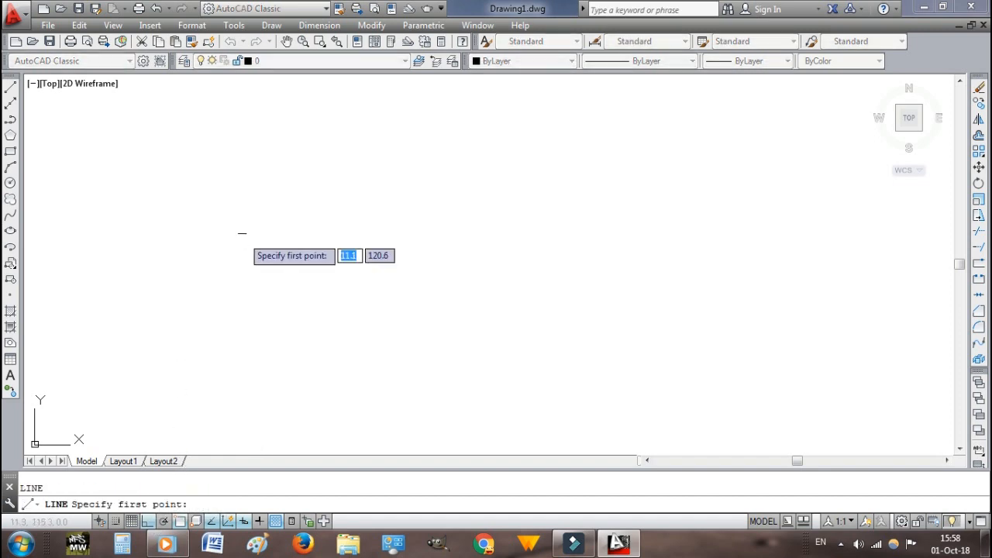
pyautogui.click(275, 118)
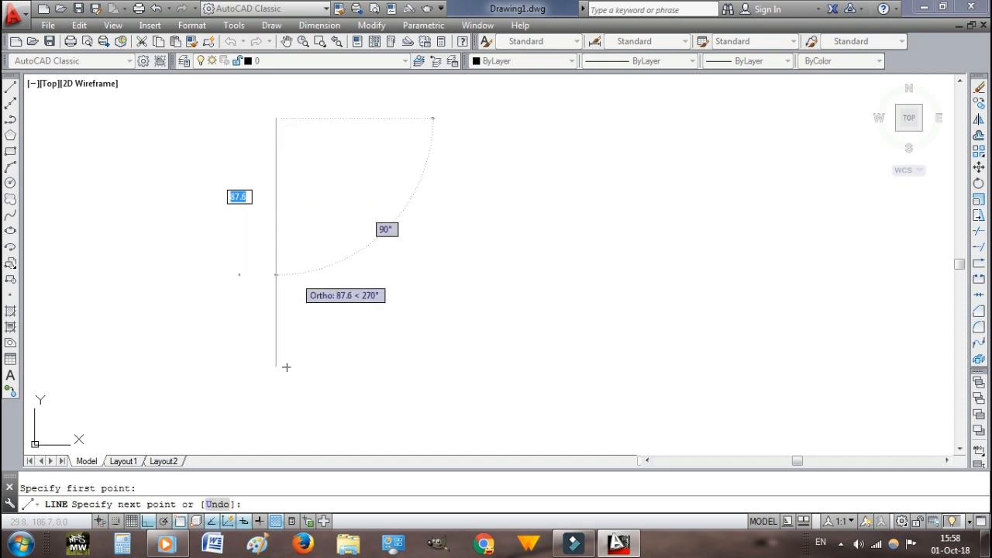
pyautogui.click(277, 444)
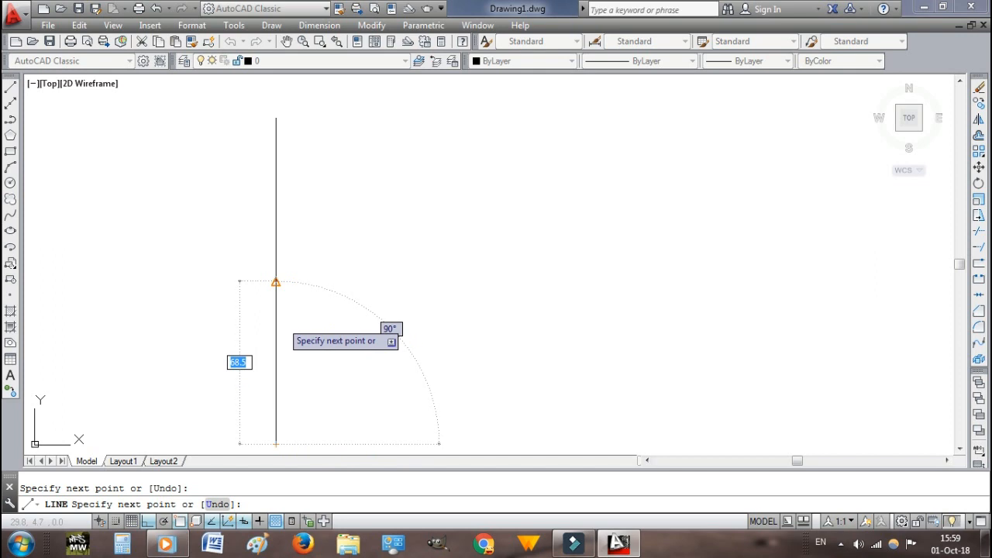
pyautogui.press('Escape')
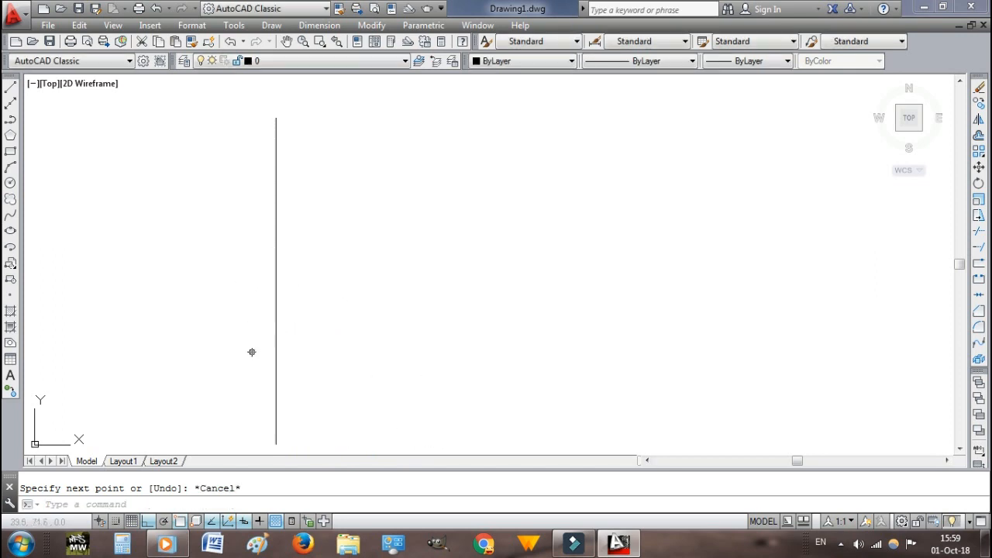
# Draw a horizontal line 104 mm long to the right from the midpoint of the vertical line.
pyautogui.write('l')
pyautogui.press('Return')
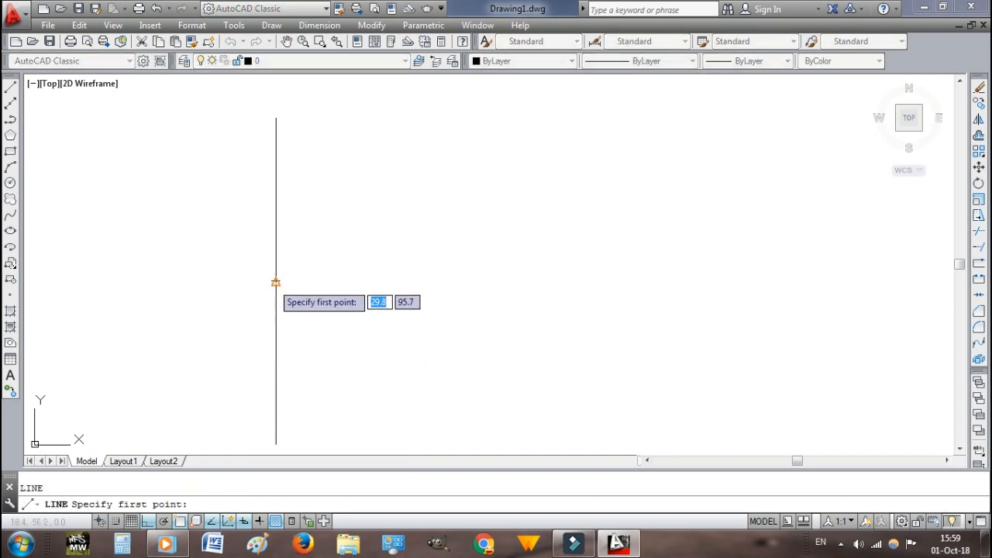
pyautogui.click(276, 282)
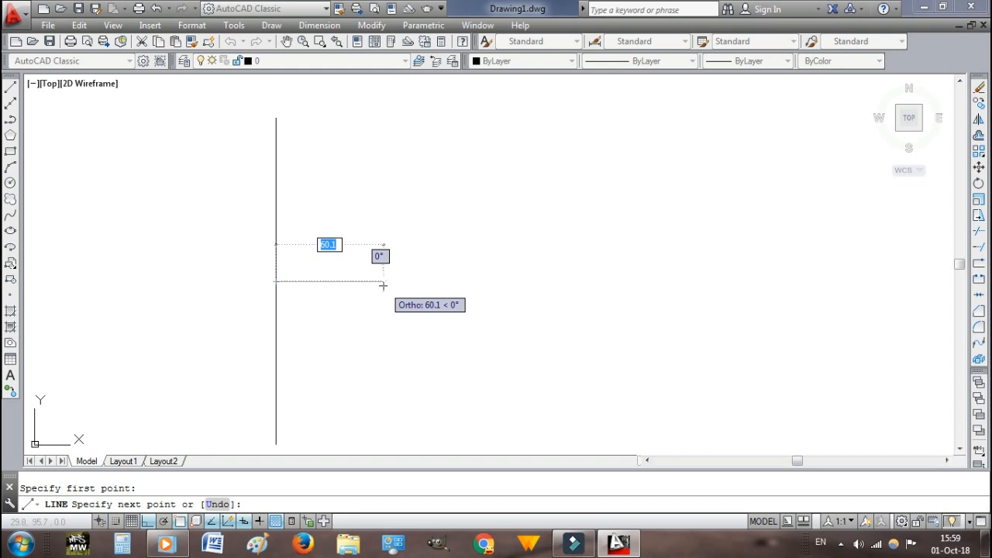
pyautogui.write('100')
pyautogui.press('Return')
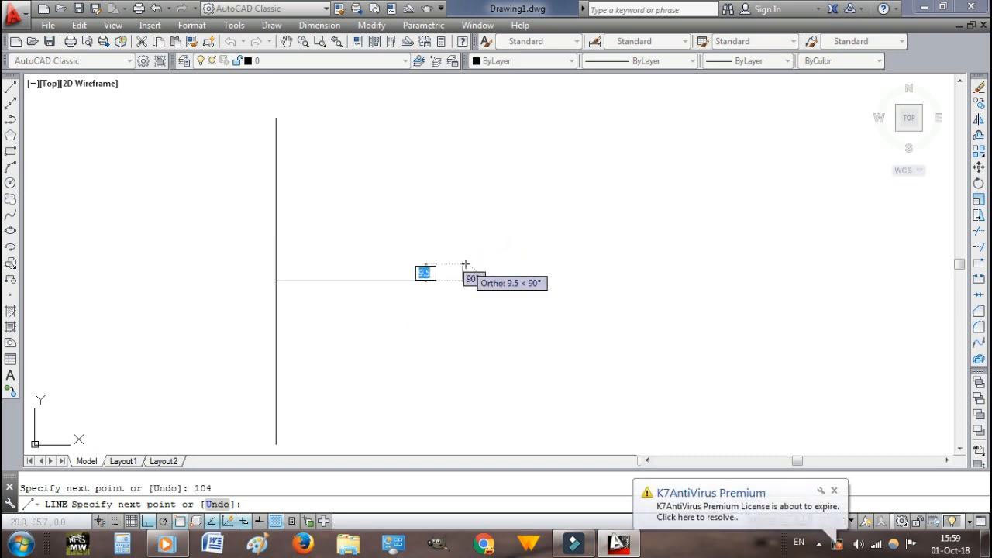
pyautogui.press('Escape')
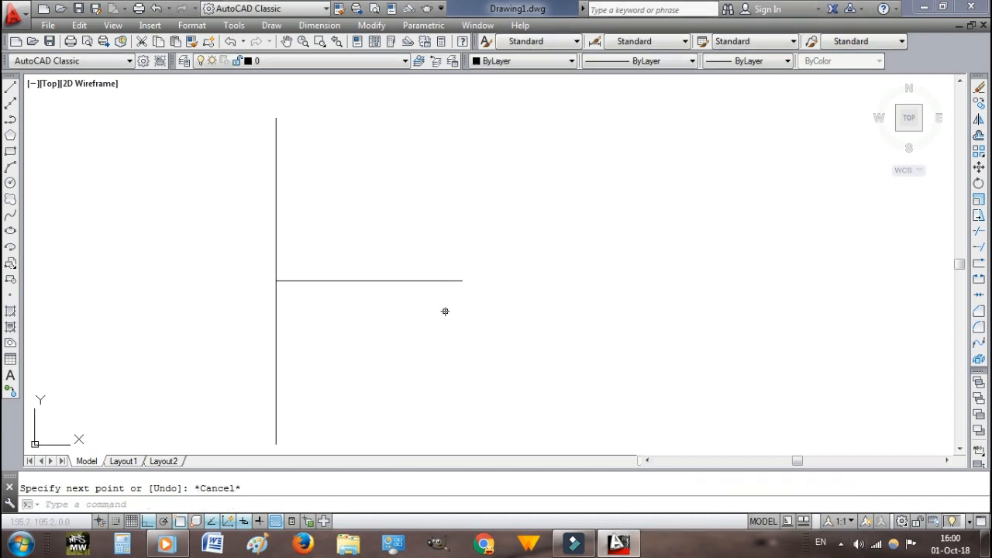
# Draw a 14 mm vertical line upwards from the free end of the 104 mm horizontal line.
pyautogui.press('Return')
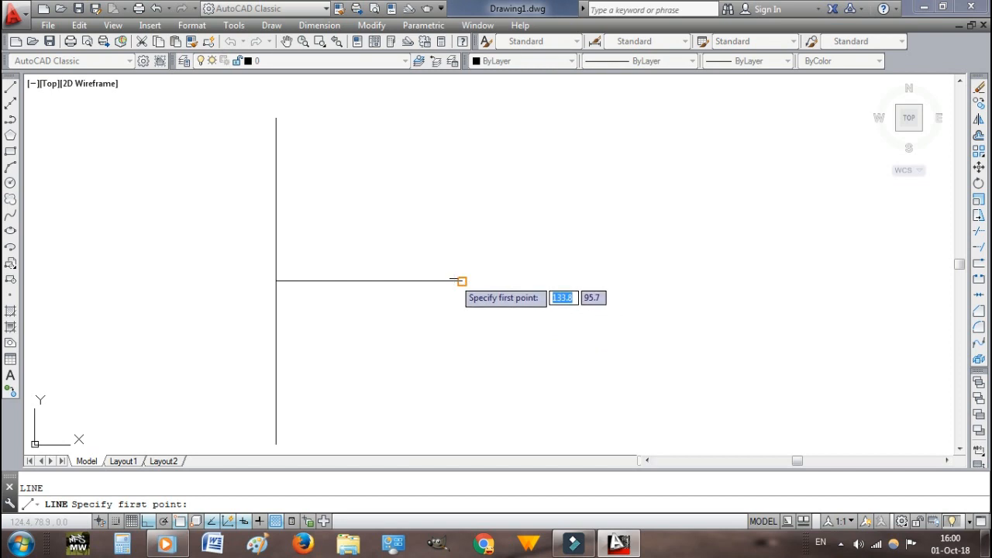
pyautogui.click(461, 279)
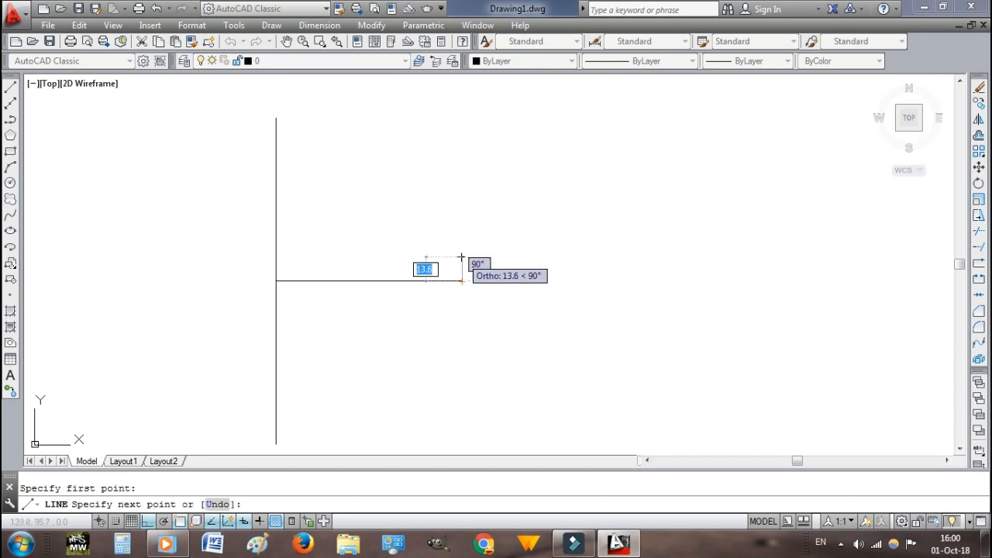
pyautogui.write('14')
pyautogui.press('Return')
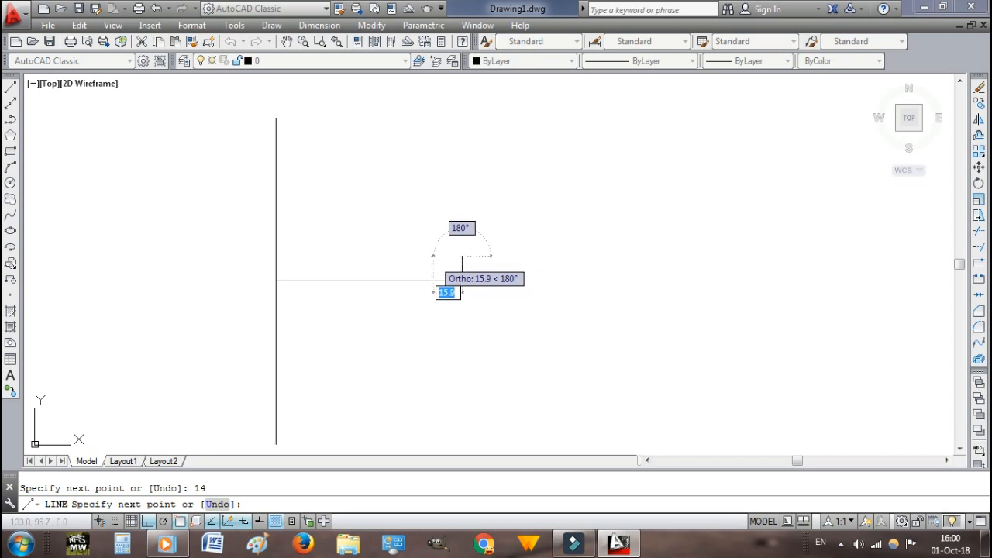
# Subtract 54 from 104 in Calculator and continue the profile with a 50 mm horizontal line back towards the long vertical line.
pyautogui.click(122, 544)
pyautogui.moveTo(127, 242); pyautogui.dragTo(677, 175)
pyautogui.write('104')
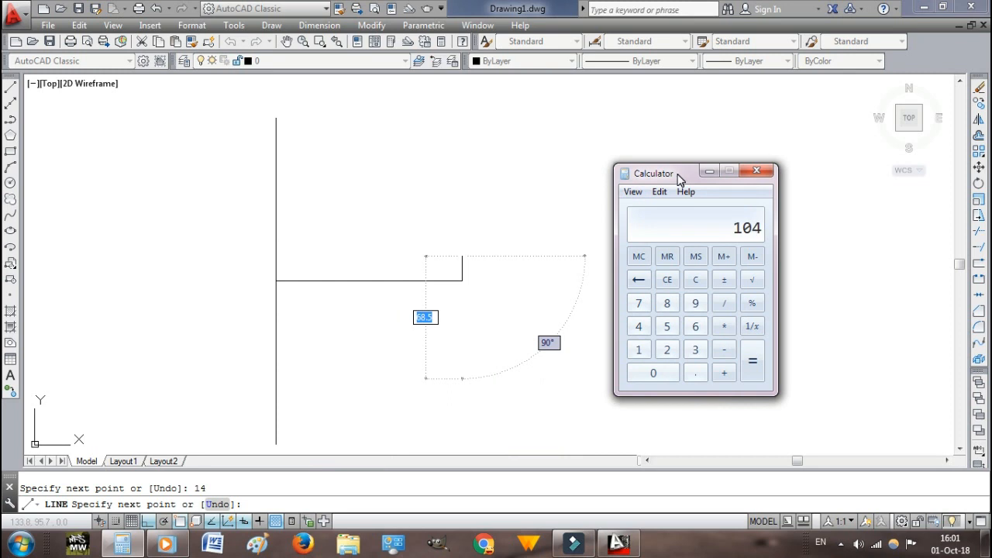
pyautogui.write(' - 54')
pyautogui.click(709, 171)
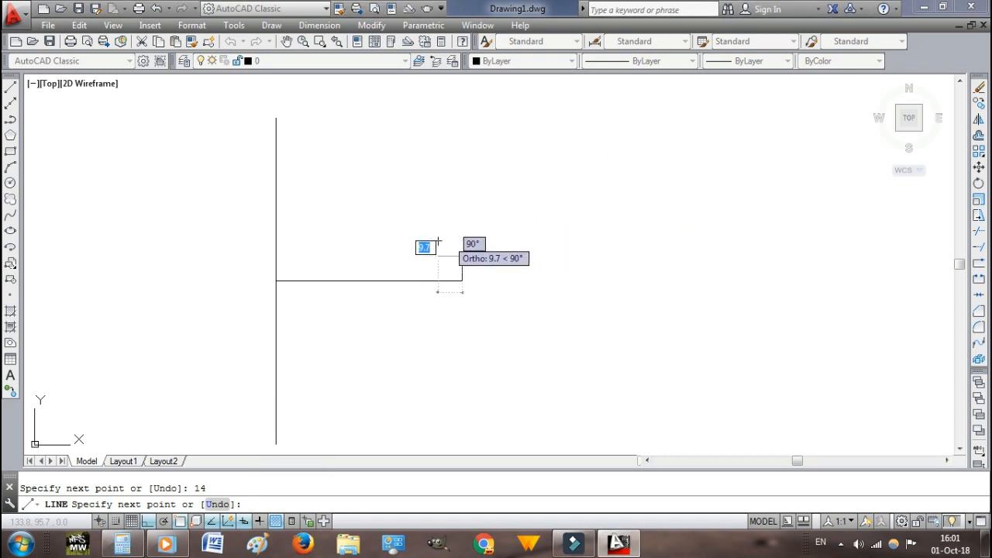
pyautogui.write('50')
pyautogui.press('Return')
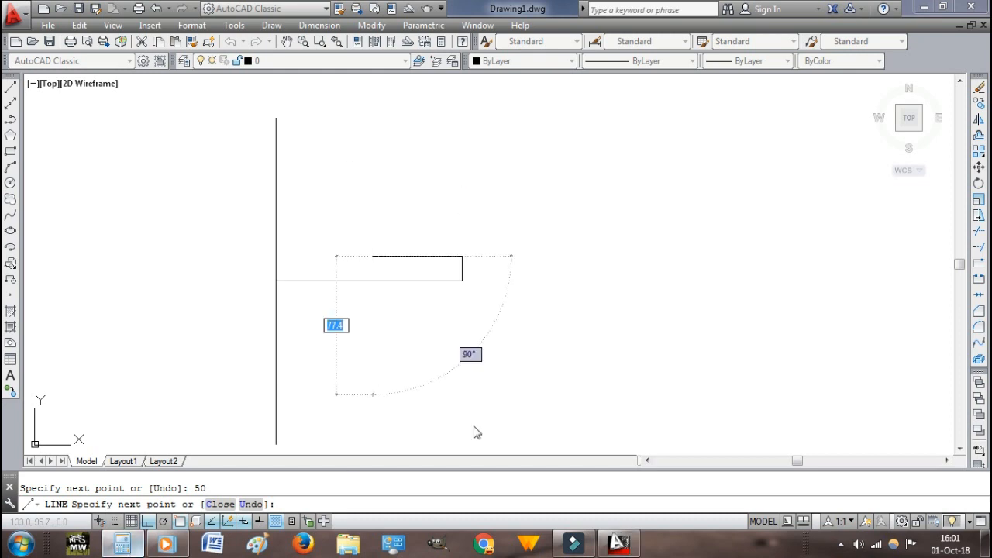
# Subtract 14 from 68 in Calculator and continue the profile with a 54 mm vertical line upwards.
pyautogui.click(122, 542)
pyautogui.click(695, 282)
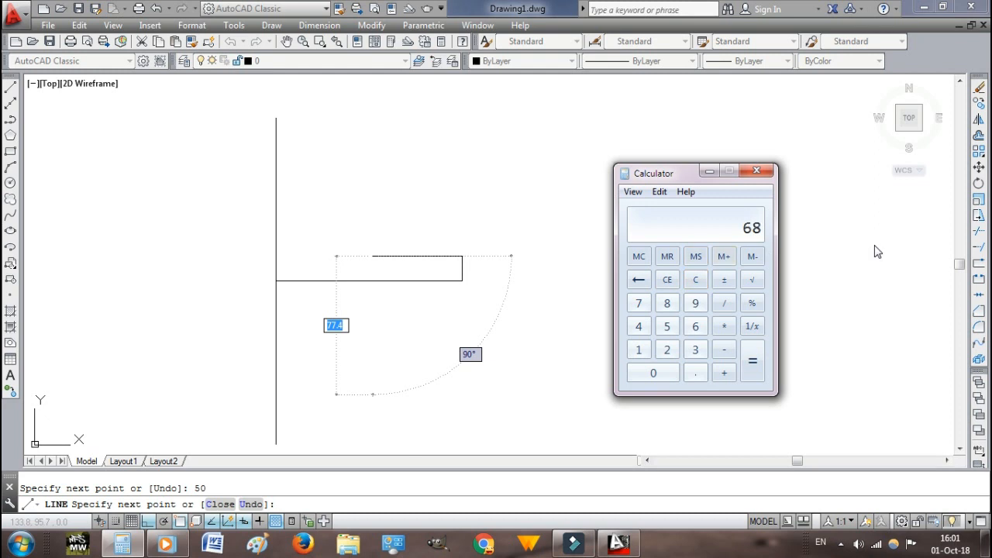
pyautogui.write('14')
pyautogui.click(709, 171)
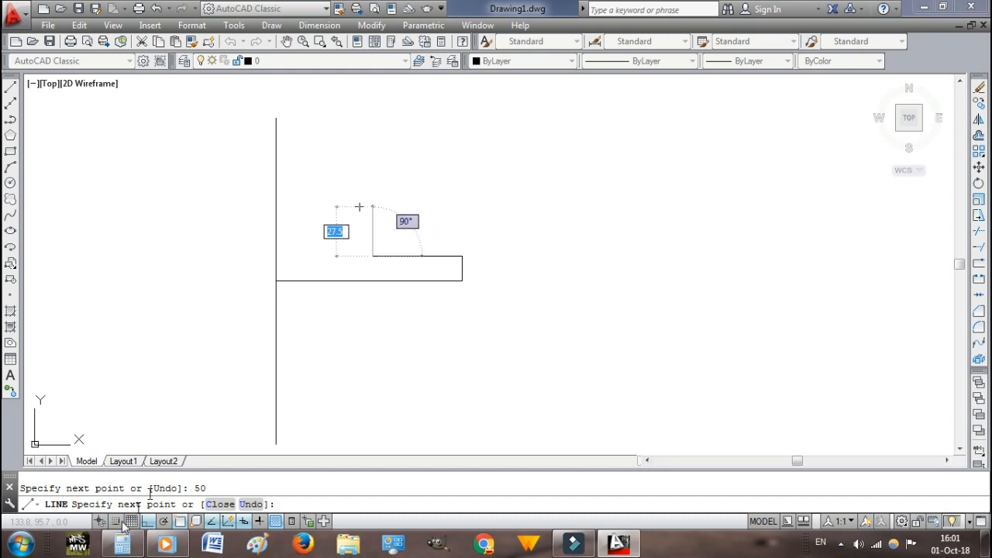
pyautogui.click(113, 547)
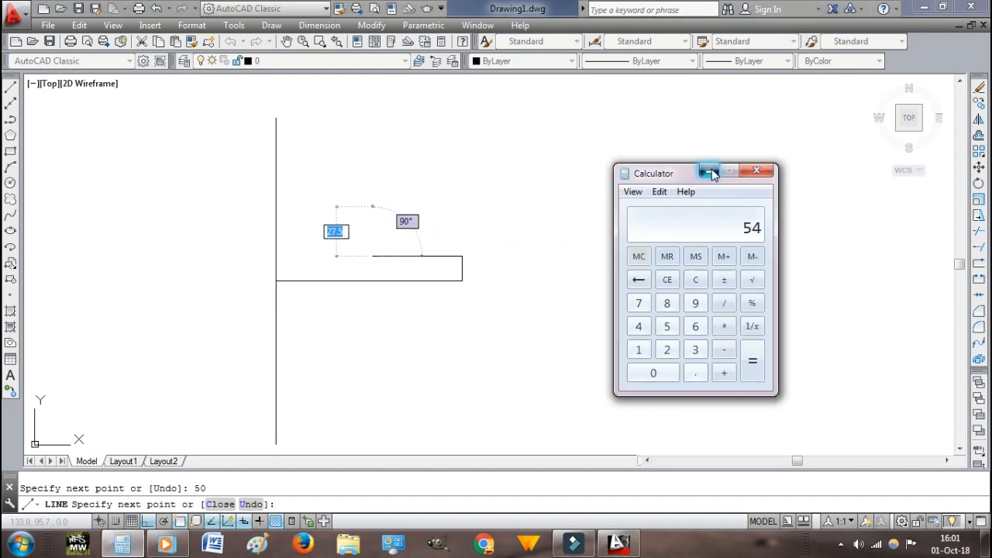
pyautogui.click(707, 171)
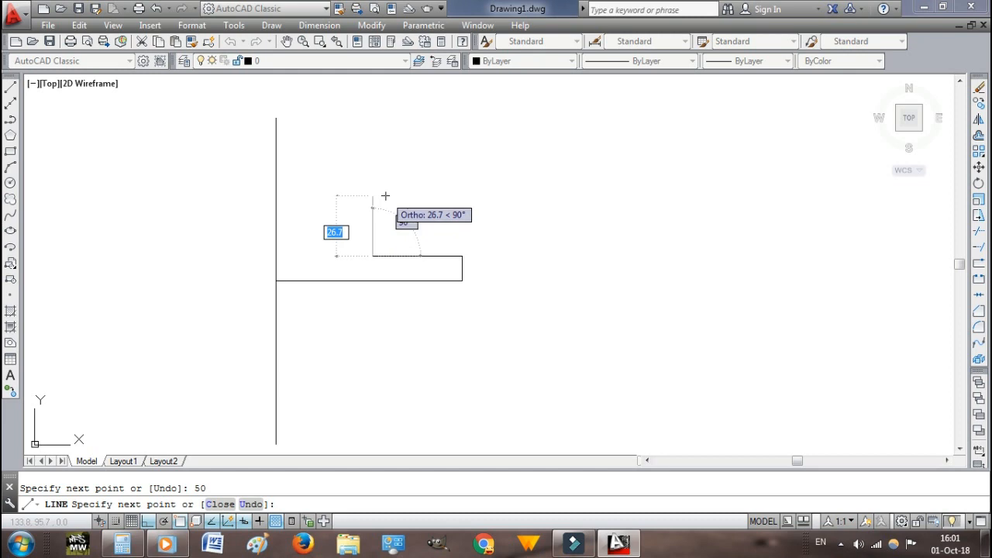
pyautogui.write('54')
pyautogui.press('Return')
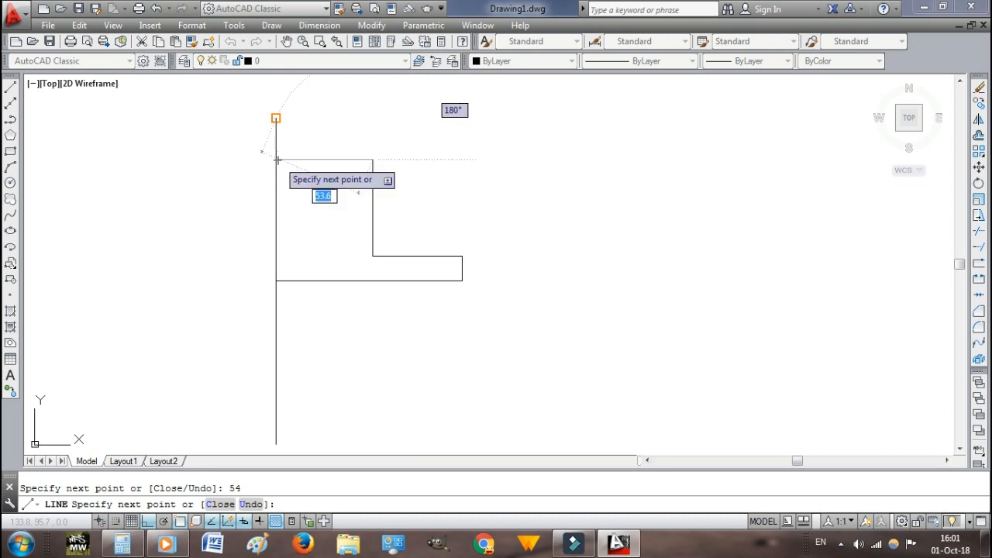
pyautogui.click(276, 118)
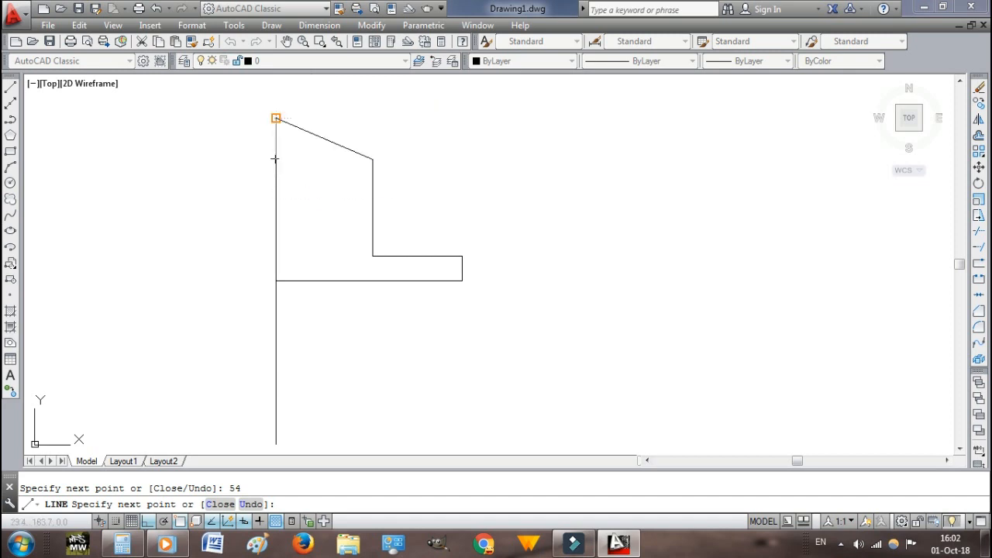
pyautogui.press('Escape')
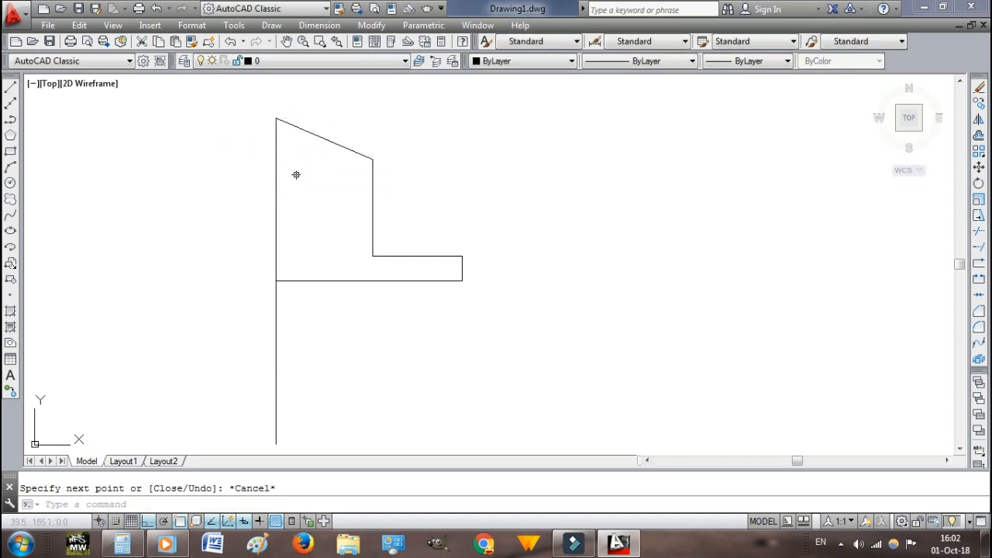
pyautogui.hotkey('ctrl', 'z')
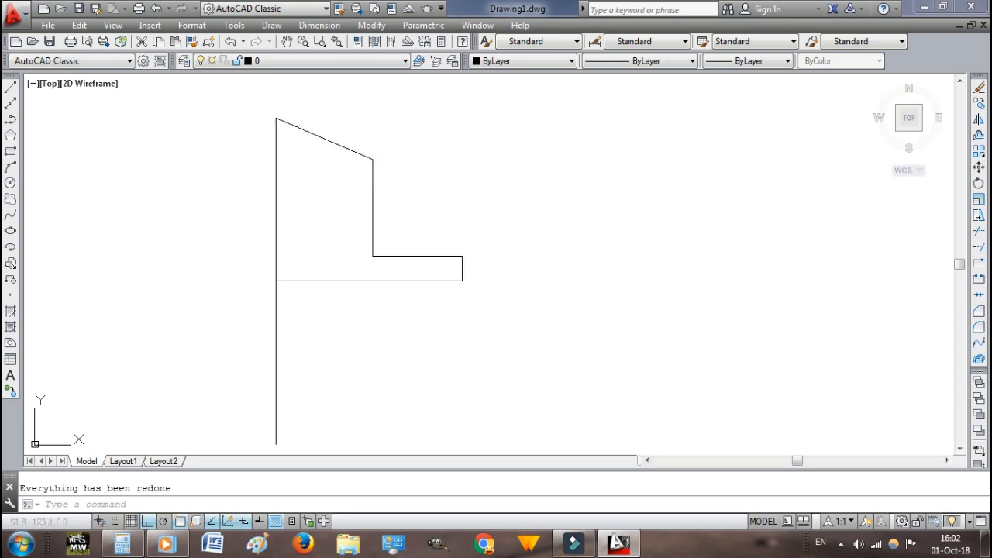
pyautogui.click(333, 141)
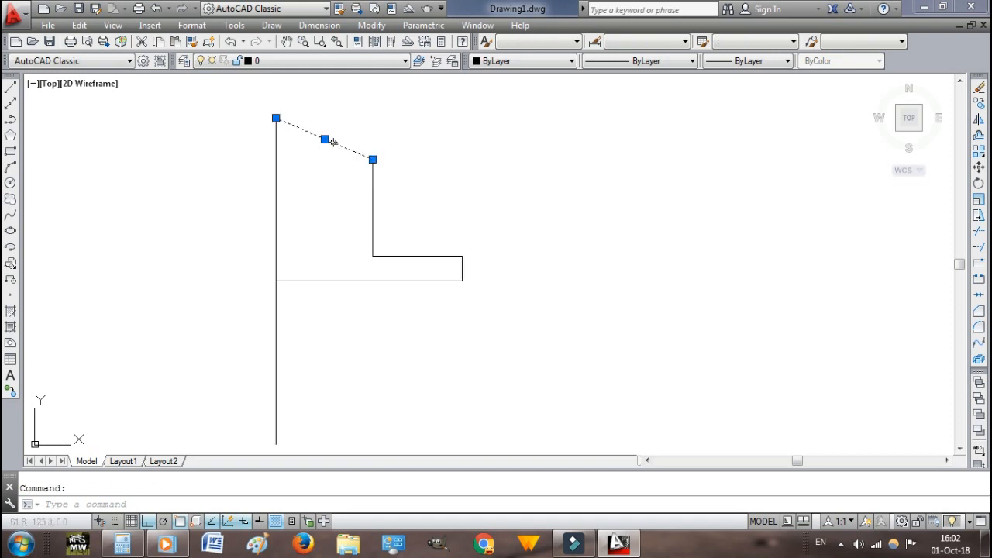
pyautogui.press('Delete')
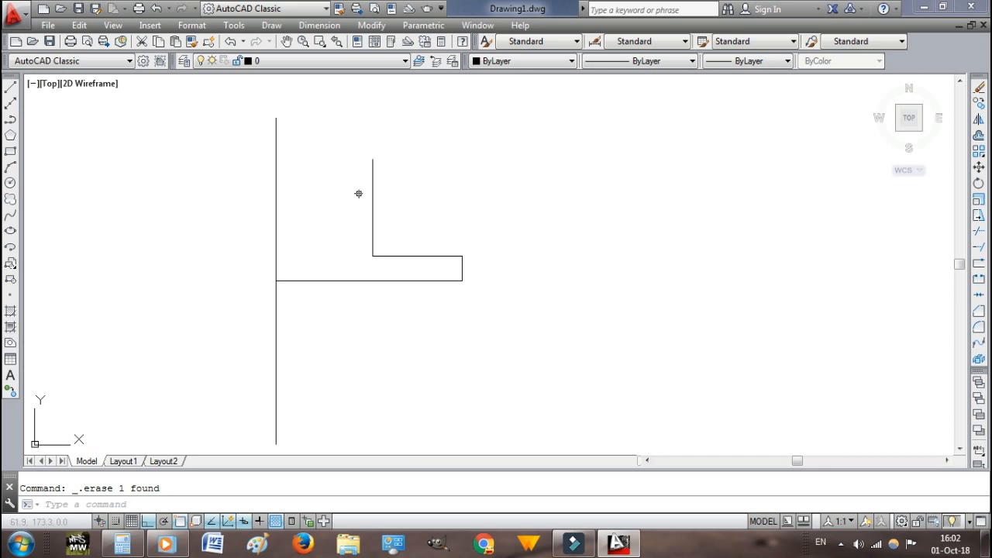
# Draw a horizontal line from the upper end of the 54 mm line to the long vertical line.
pyautogui.press('Return')
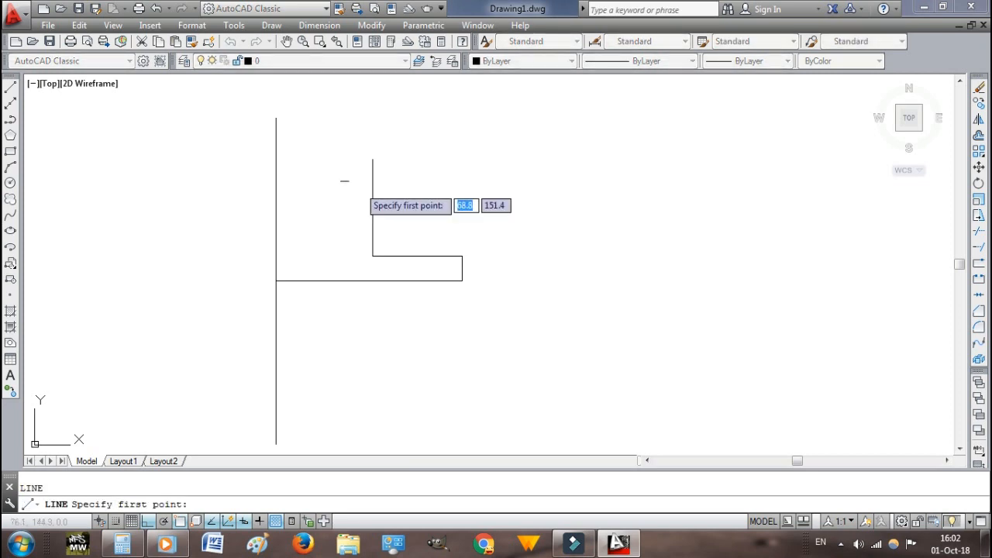
pyautogui.click(373, 160)
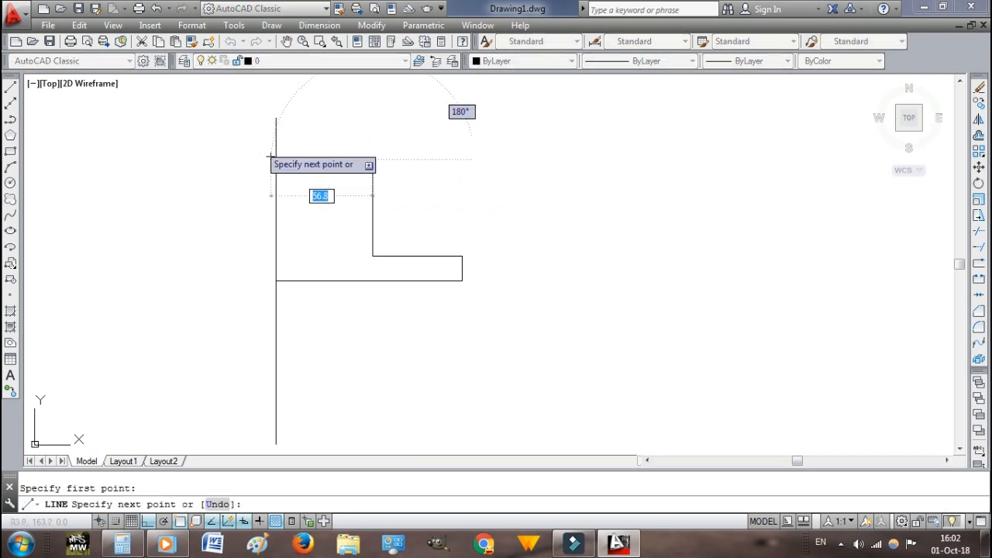
pyautogui.click(276, 118)
pyautogui.press('Escape')
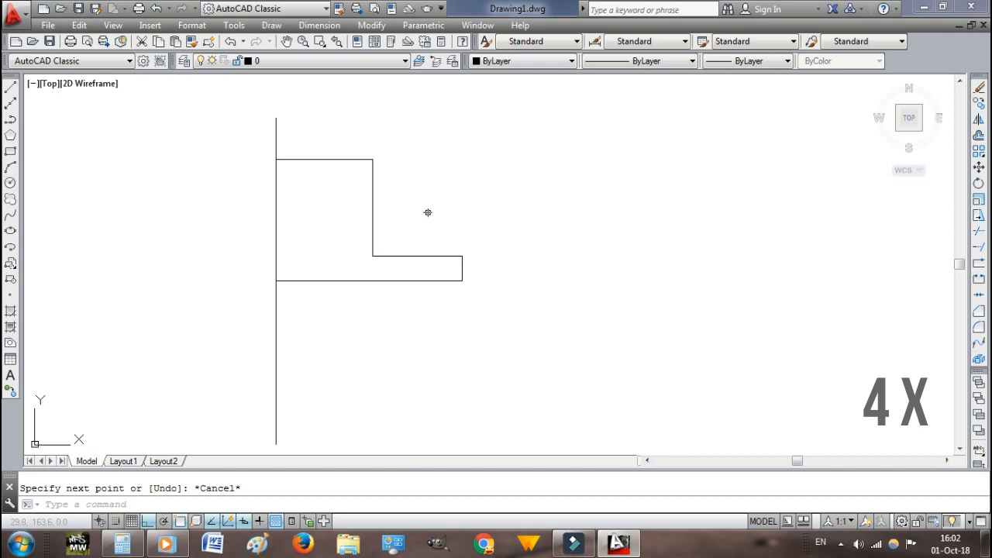
# Outline a notch from the long vertical line along the profile's upper edge: 28 mm right, 16 mm down, and back to the vertical line.
pyautogui.click(122, 544)
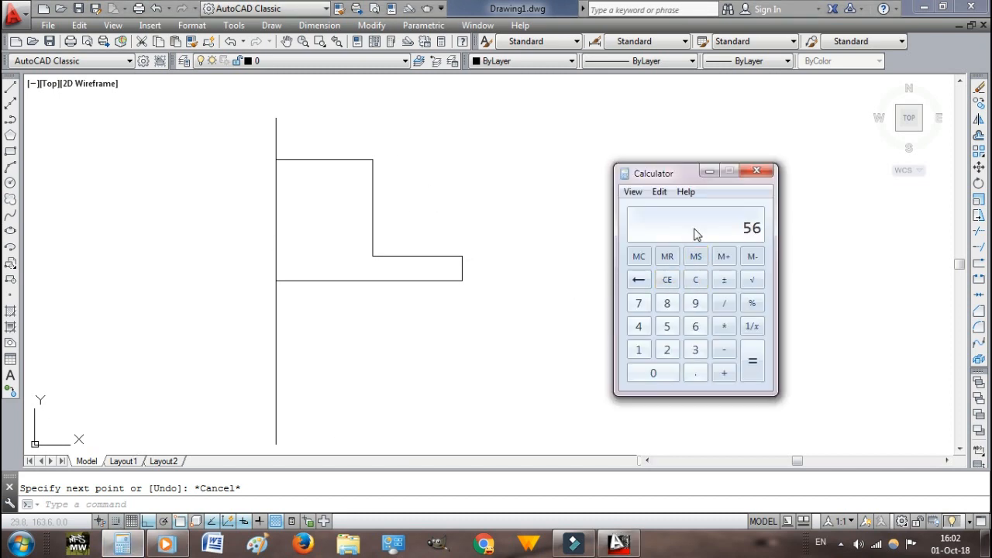
pyautogui.click(709, 172)
pyautogui.write('l')
pyautogui.press('Return')
pyautogui.click(276, 159)
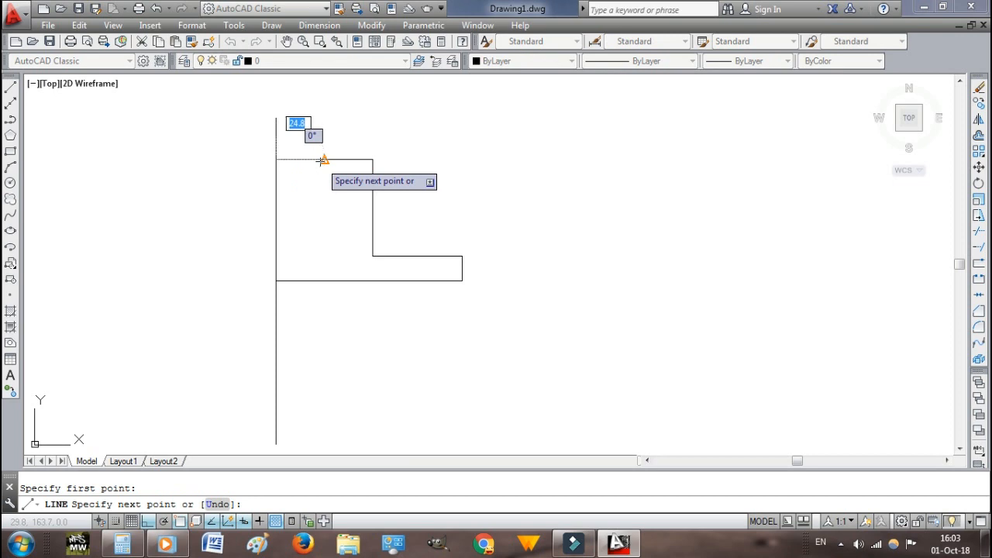
pyautogui.write('25')
pyautogui.press('Return')
pyautogui.write('16')
pyautogui.press('Return')
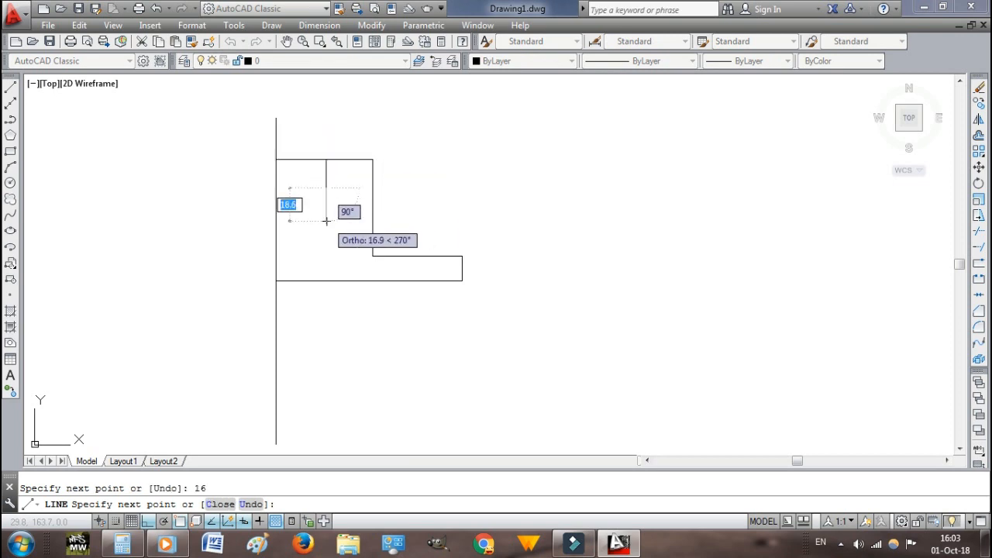
pyautogui.click(276, 187)
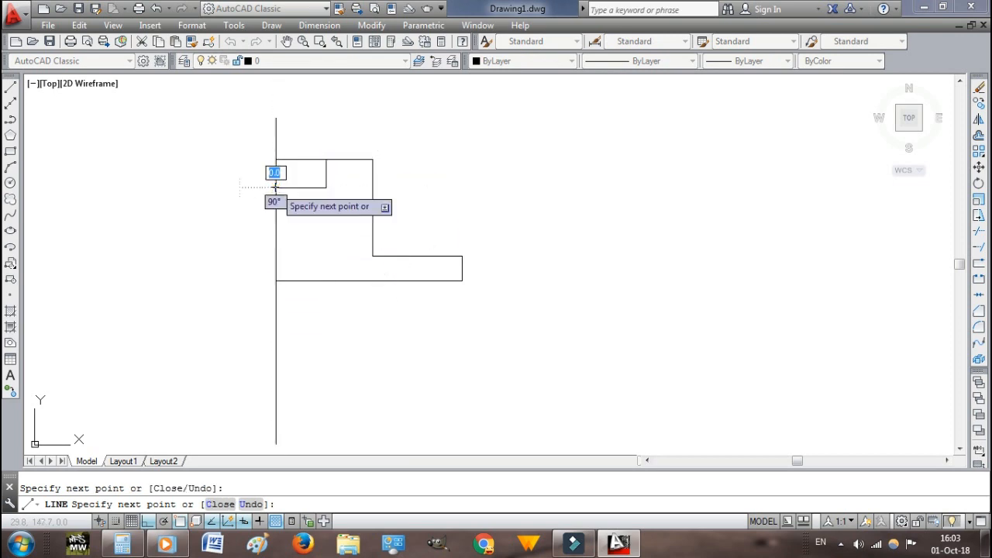
pyautogui.press('Return')
# Erase the lines above the notch and redraw the upper edge from the notch corner to the profile's outer corner.
pyautogui.click(292, 160)
pyautogui.press('Delete')
pyautogui.press('Return')
pyautogui.click(326, 160)
pyautogui.click(372, 159)
pyautogui.press('Escape')
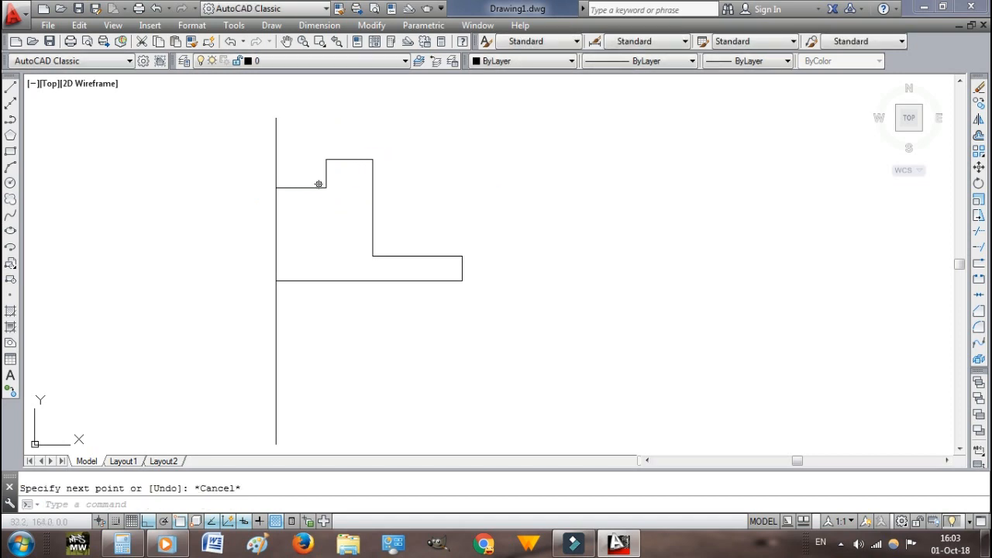
# Erase the notch's floor line and redraw it horizontally from the notch's inner corner to the long vertical line.
pyautogui.click(314, 187)
pyautogui.press('Delete')
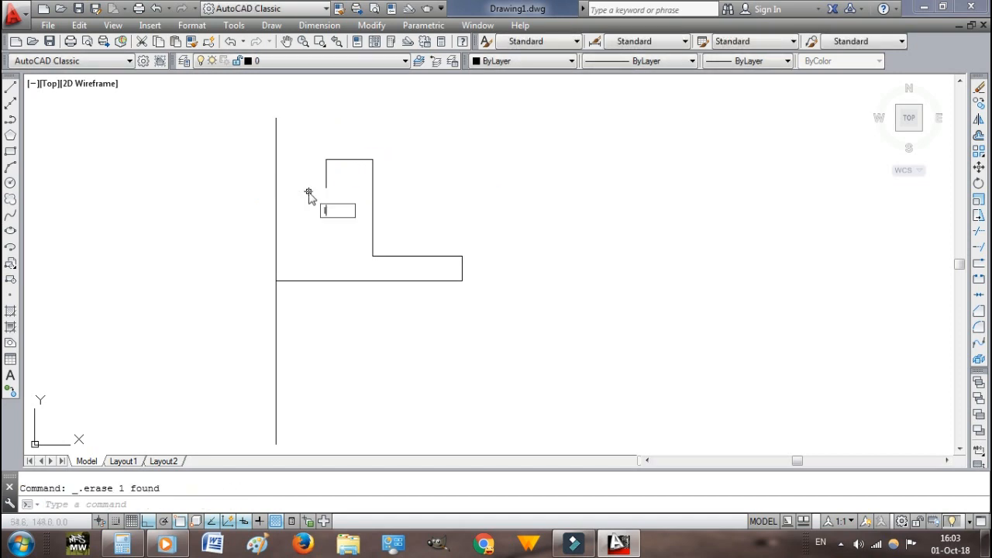
pyautogui.write('l')
pyautogui.press('Return')
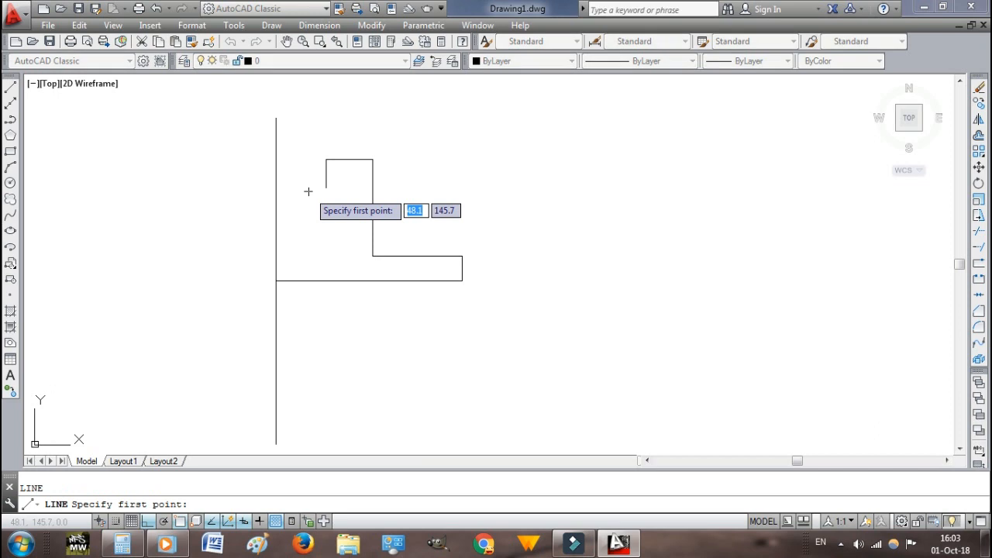
pyautogui.click(326, 186)
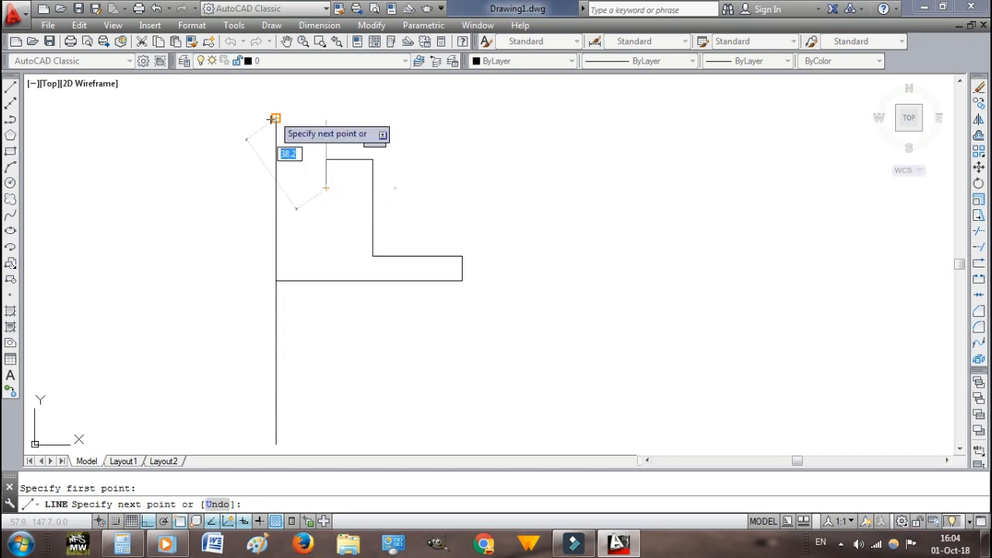
pyautogui.click(276, 187)
pyautogui.press('Escape')
pyautogui.press('Return')
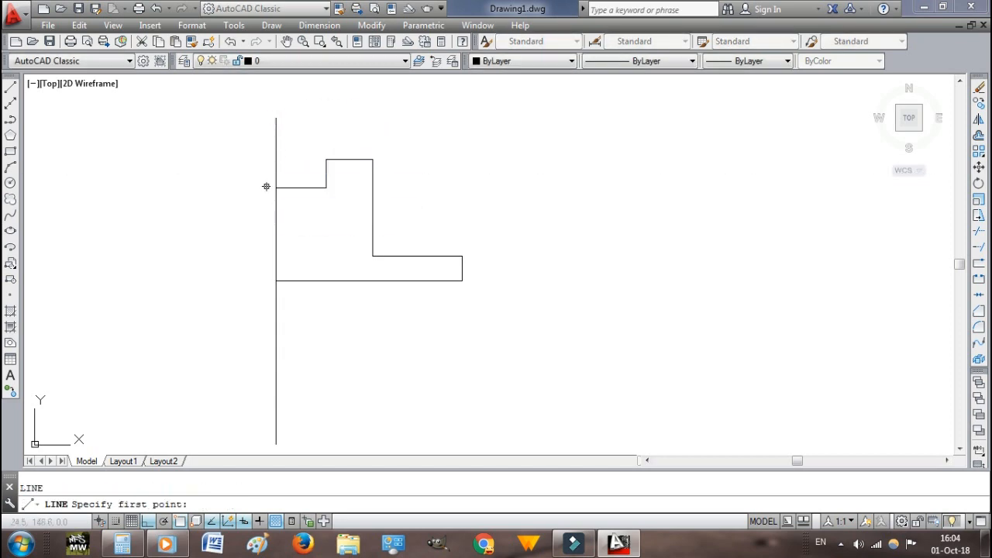
pyautogui.press('Escape')
# Draw a line 4 mm down from the notch floor's end on the long vertical line, plus a tick about 6 mm long to the left.
pyautogui.press('Return')
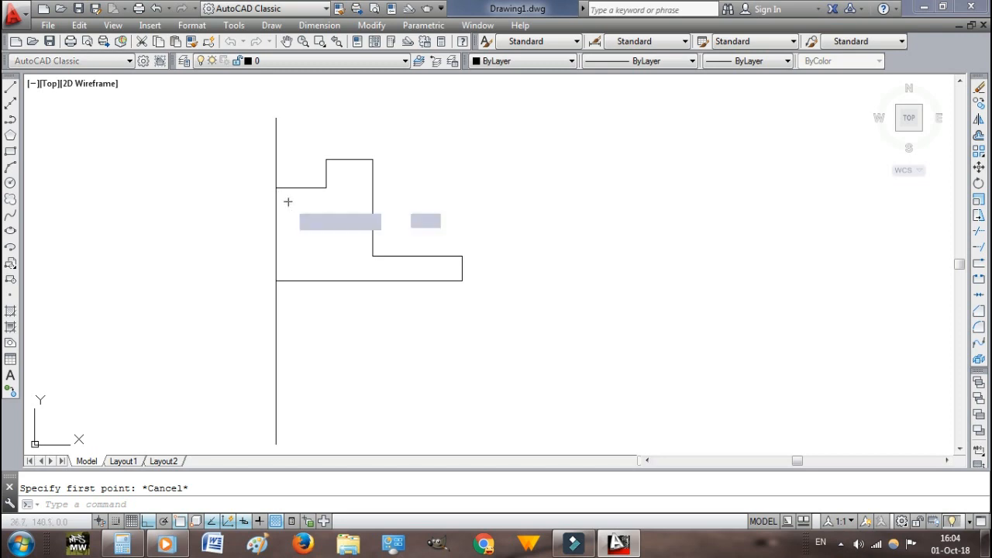
pyautogui.click(276, 188)
pyautogui.write('4')
pyautogui.press('Return')
pyautogui.press('Escape')
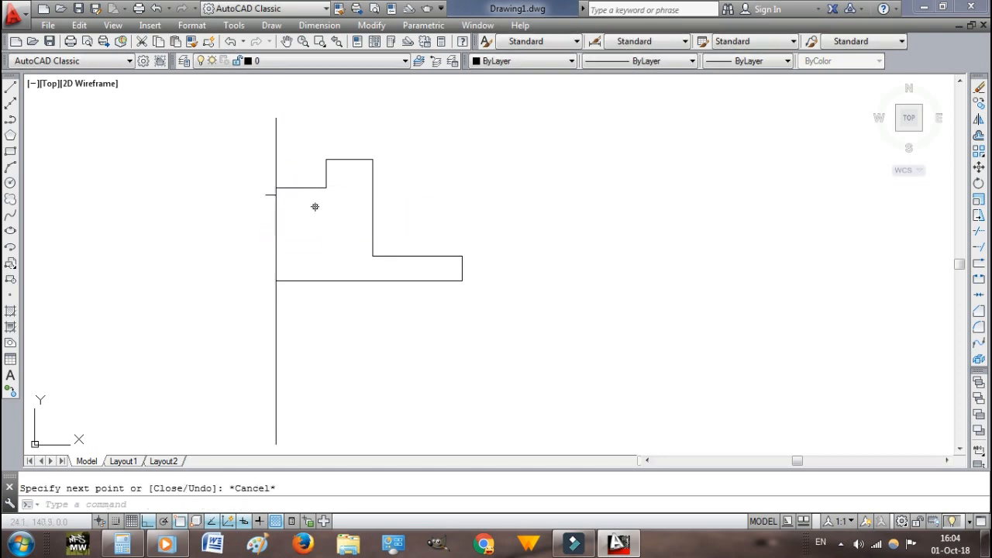
# Draw a circle of radius 24 mm centred where the short tick meets the long vertical line.
pyautogui.write('c')
pyautogui.press('Return')
pyautogui.click(276, 195)
pyautogui.write('24')
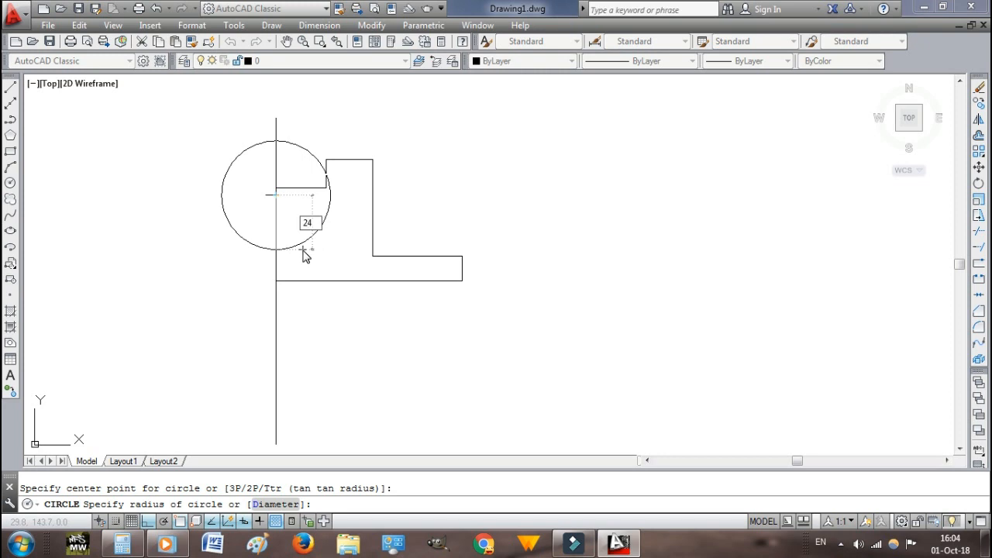
pyautogui.press('Return')
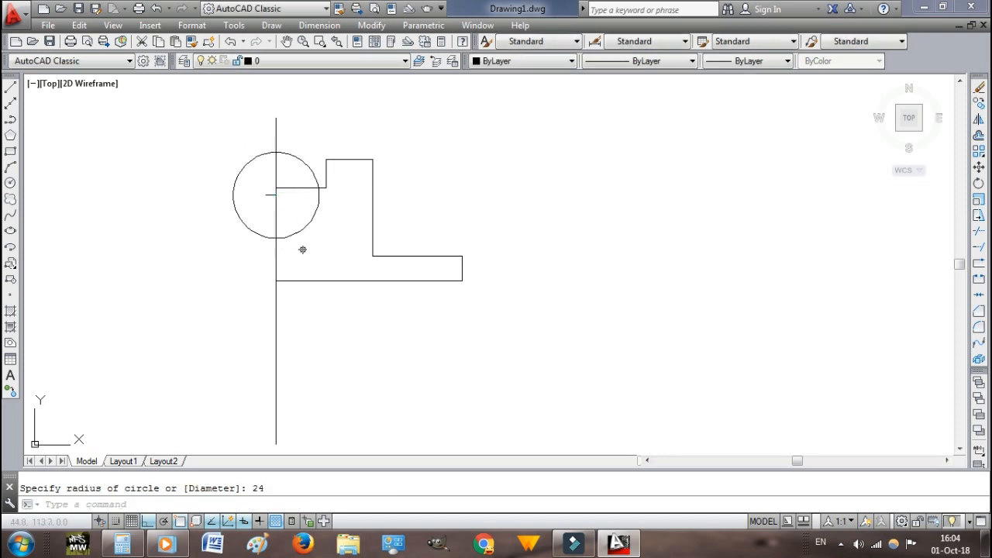
pyautogui.scroll(4, 301, 193)
pyautogui.write('tr')
pyautogui.press('Return')
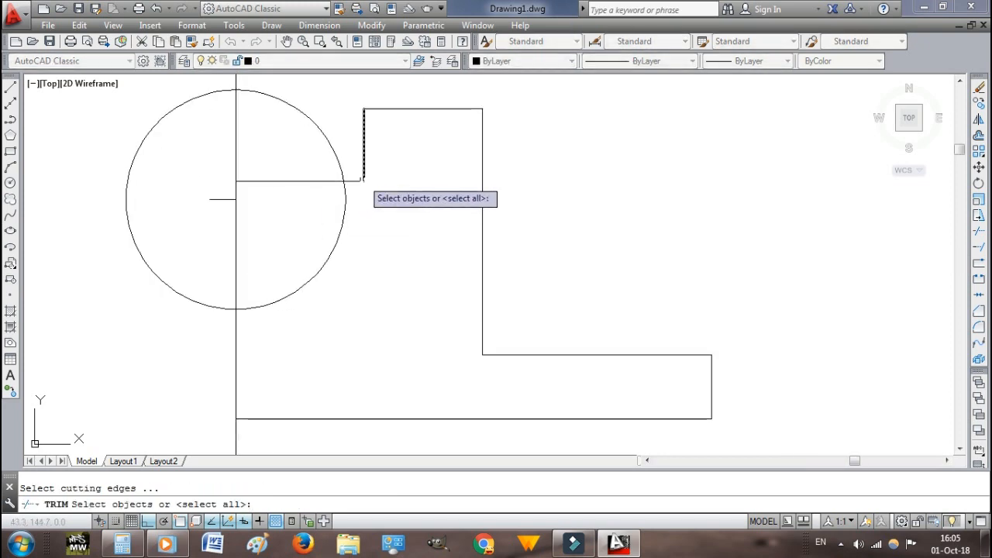
pyautogui.click(364, 172)
pyautogui.click(357, 181)
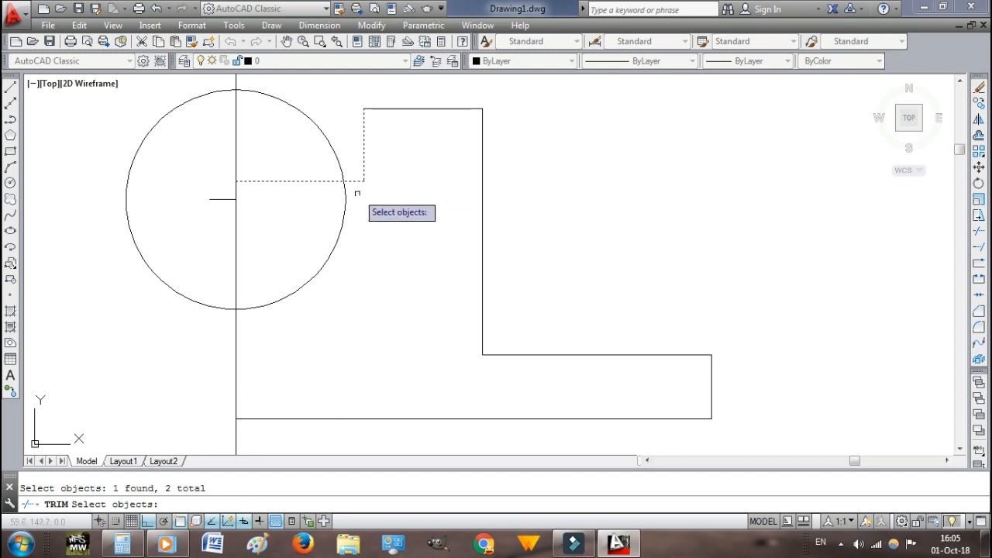
pyautogui.press('Return')
pyautogui.press('Escape')
# Trim the notch floor between the circle and the 16 mm vertical line, using both as cutting edges.
pyautogui.press('Return')
pyautogui.click(363, 190)
pyautogui.click(365, 159)
pyautogui.click(364, 160)
pyautogui.click(342, 175)
pyautogui.press('Return')
pyautogui.click(354, 182)
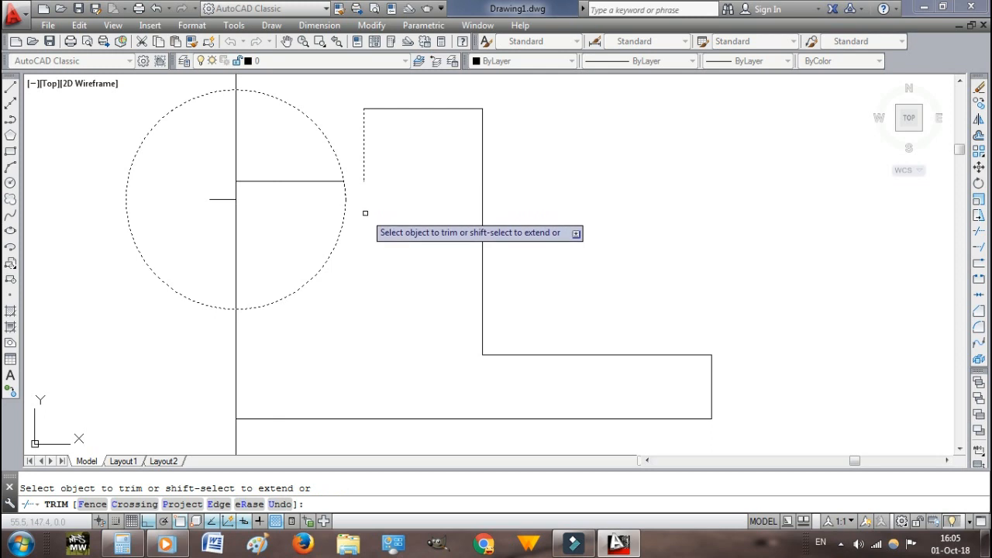
# Undo the last trim and trim away the part of the notch floor that lies inside the circle.
pyautogui.hotkey('ctrl', 'z')
pyautogui.click(324, 180)
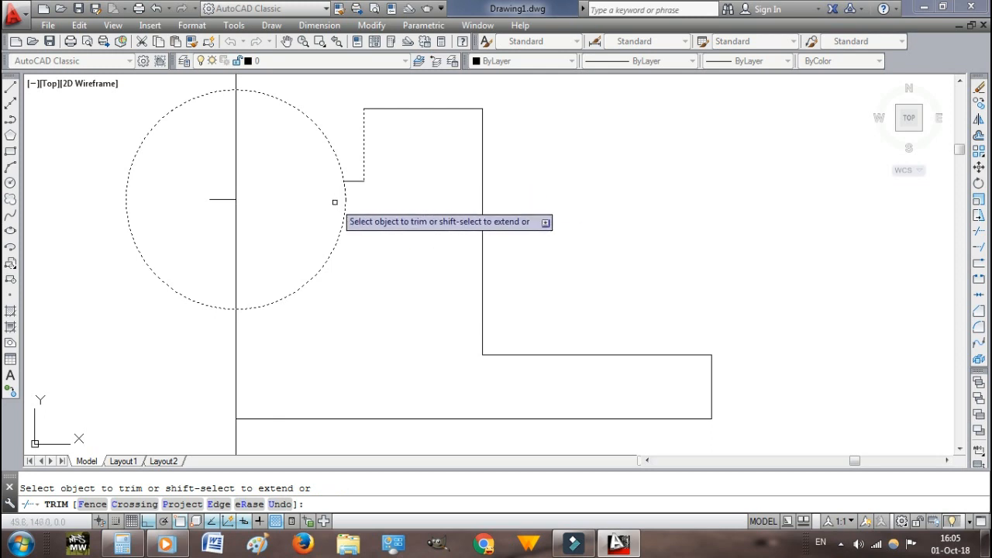
pyautogui.press('Escape')
# Erase the short tick and draw a horizontal line through the circle's centre, extending past both sides of the circle.
pyautogui.click(223, 199)
pyautogui.press('Delete')
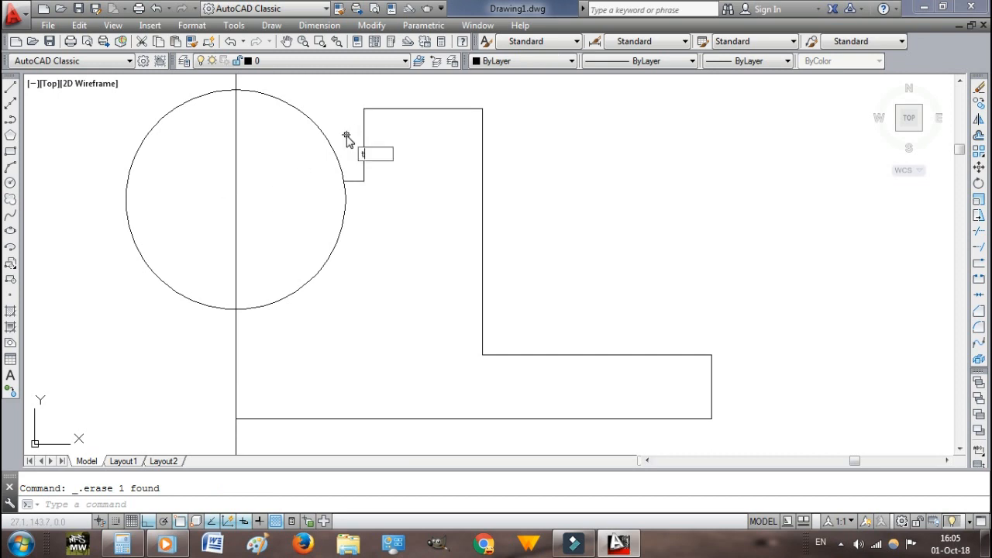
pyautogui.press('Escape')
pyautogui.write('l')
pyautogui.press('Return')
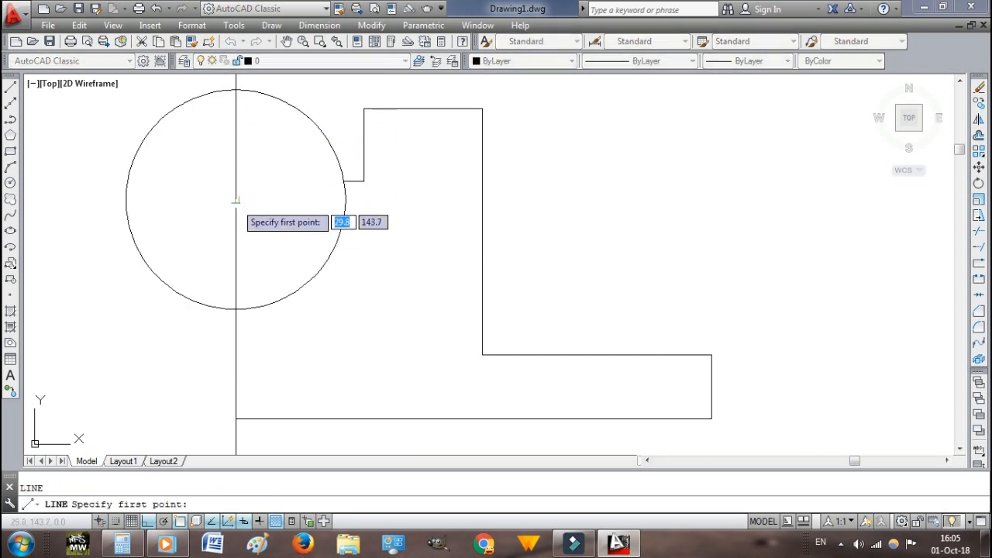
pyautogui.click(237, 201)
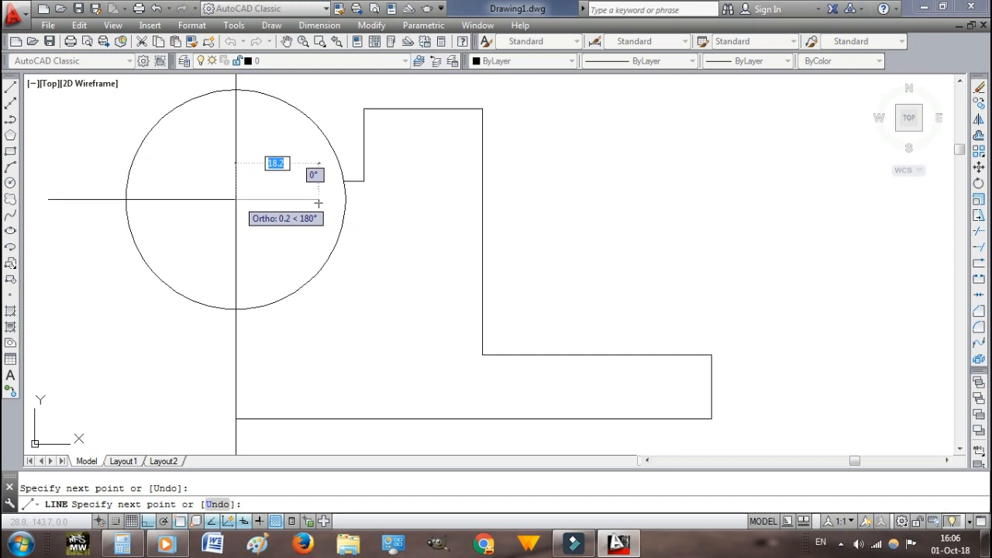
pyautogui.click(375, 203)
pyautogui.press('Escape')
# Trim off the upper half of the circle, using the horizontal centre line as the cutting edge.
pyautogui.scroll(-2, 226, 184)
pyautogui.write('tr')
pyautogui.press('Return')
pyautogui.click(210, 194)
pyautogui.press('Return')
pyautogui.click(203, 135)
pyautogui.press('Escape')
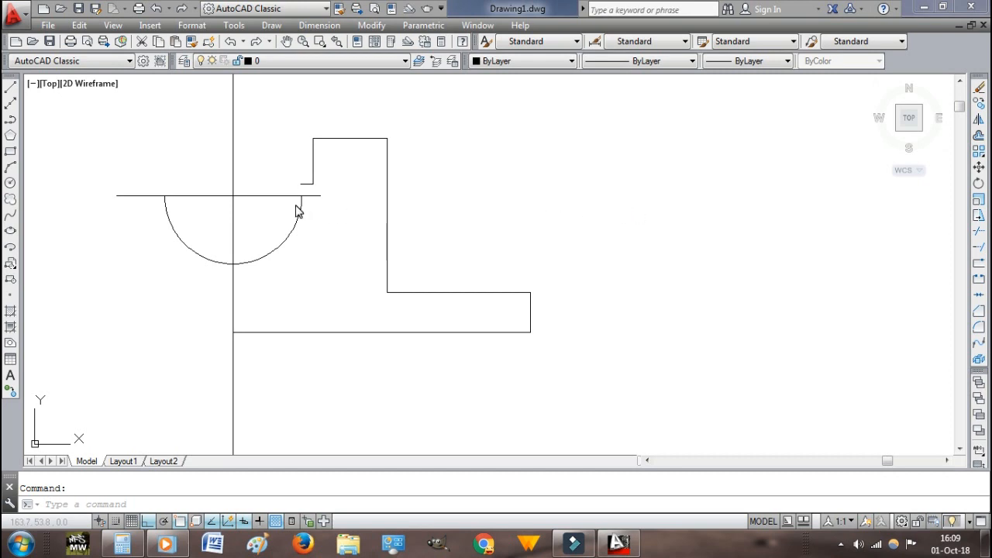
# Try to join the arc's end on the horizontal line to the notch floor's free end with a short line.
pyautogui.write('l')
pyautogui.press('Return')
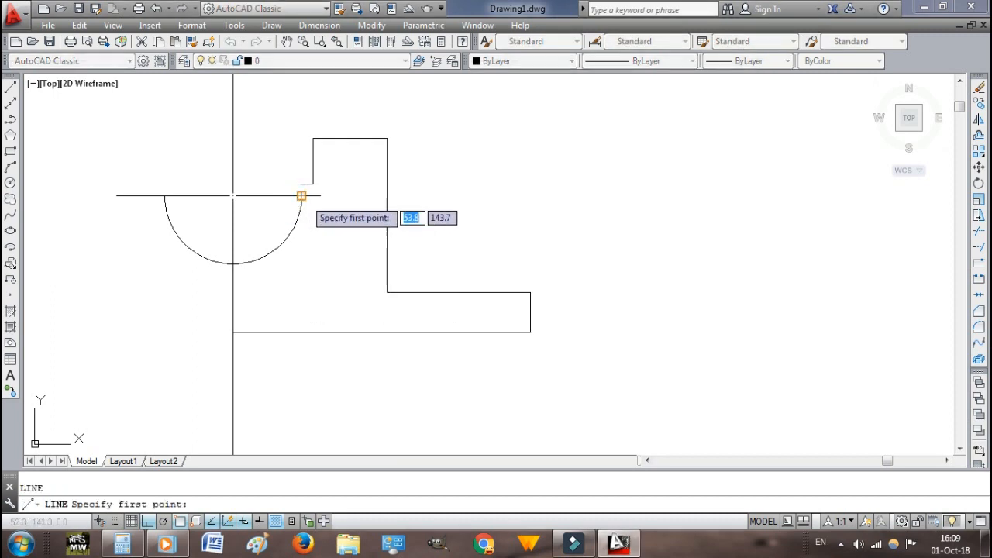
pyautogui.click(300, 195)
pyautogui.click(300, 183)
pyautogui.press('Escape')
pyautogui.scroll(8, 297, 183)
pyautogui.scroll(-5, 308, 204)
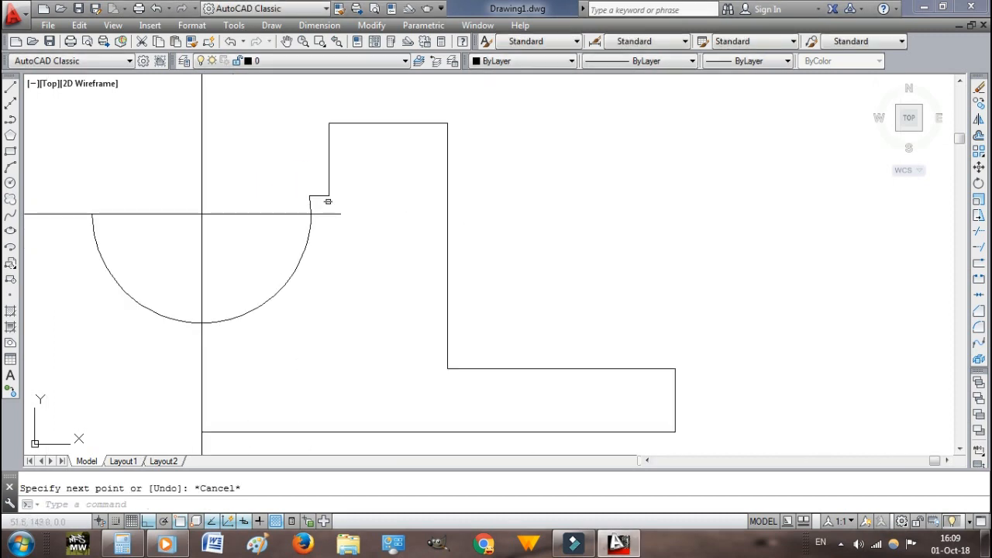
# Draw the short connecting line from the arc's upper end to the free end of the notch floor again.
pyautogui.scroll(5, 325, 202)
pyautogui.write('l')
pyautogui.press('Return')
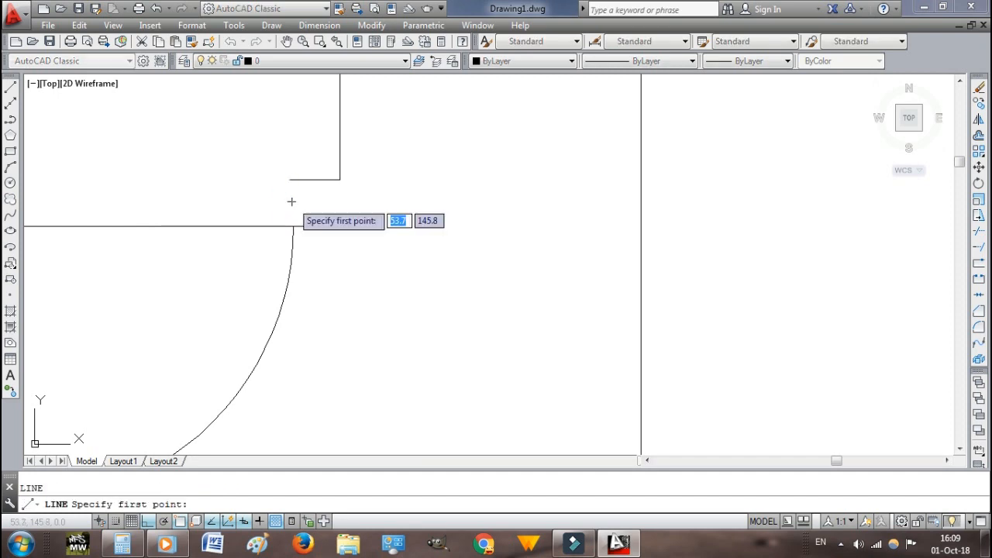
pyautogui.click(293, 226)
pyautogui.click(290, 179)
pyautogui.press('Escape')
pyautogui.scroll(-5, 291, 225)
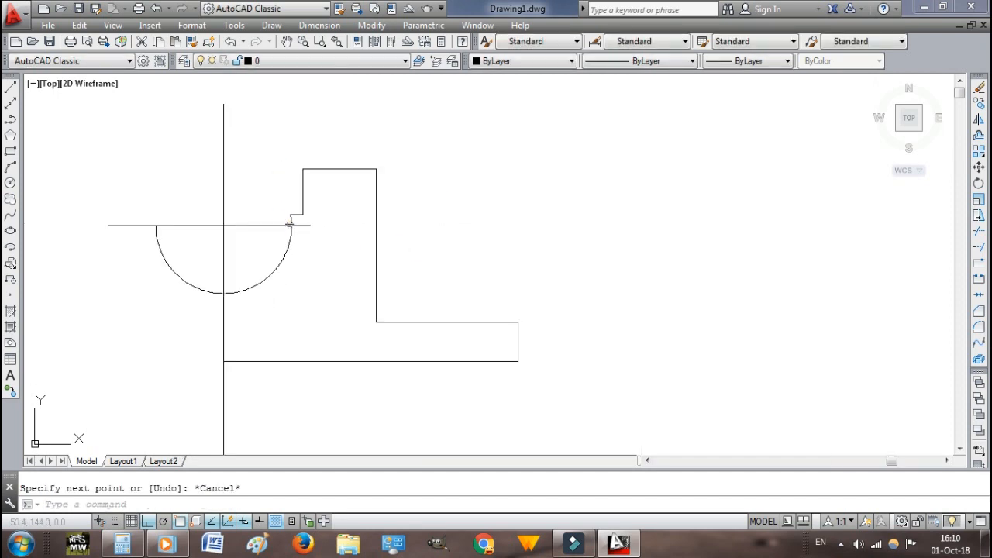
# Trim away the half of the arc lying outside the profile, cutting it at the long vertical line.
pyautogui.write('tr')
pyautogui.press('Return')
pyautogui.press('Return')
pyautogui.click(191, 284)
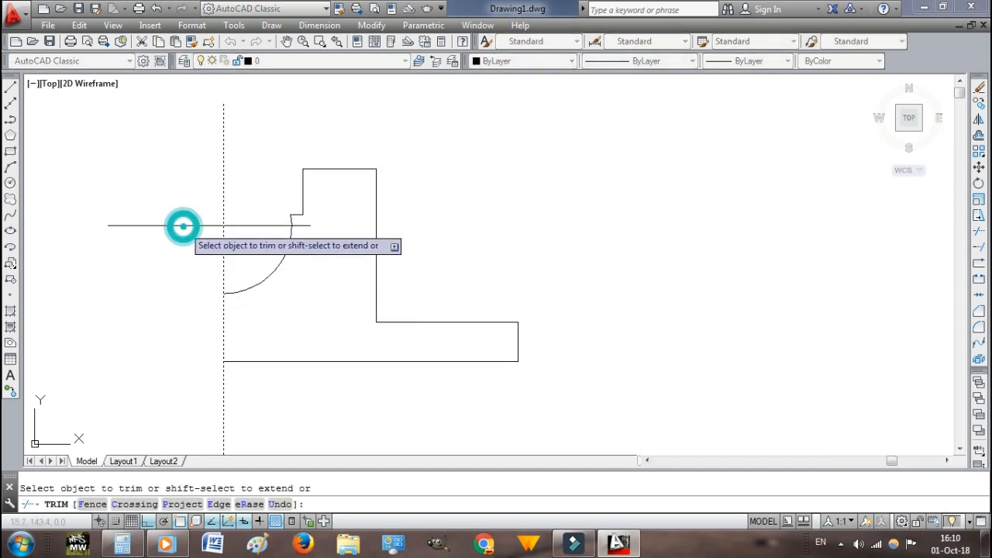
pyautogui.press('Escape')
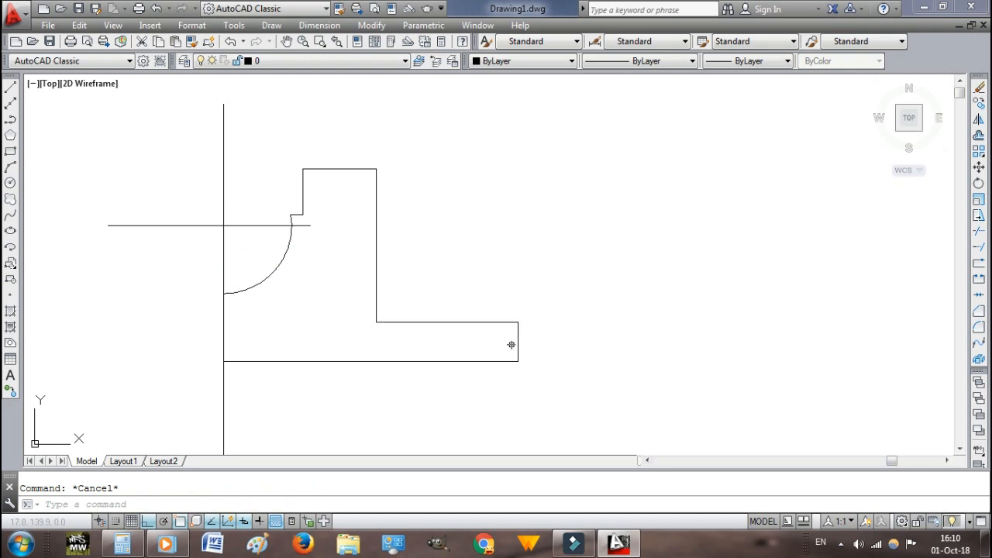
# Draw a line 5 mm inward from the base's upper outer corner and on to its lower outer corner, and erase the vertical end edge.
pyautogui.write('l')
pyautogui.press('Return')
pyautogui.click(518, 322)
pyautogui.write('5')
pyautogui.press('Return')
pyautogui.press('F8')
pyautogui.click(504, 322)
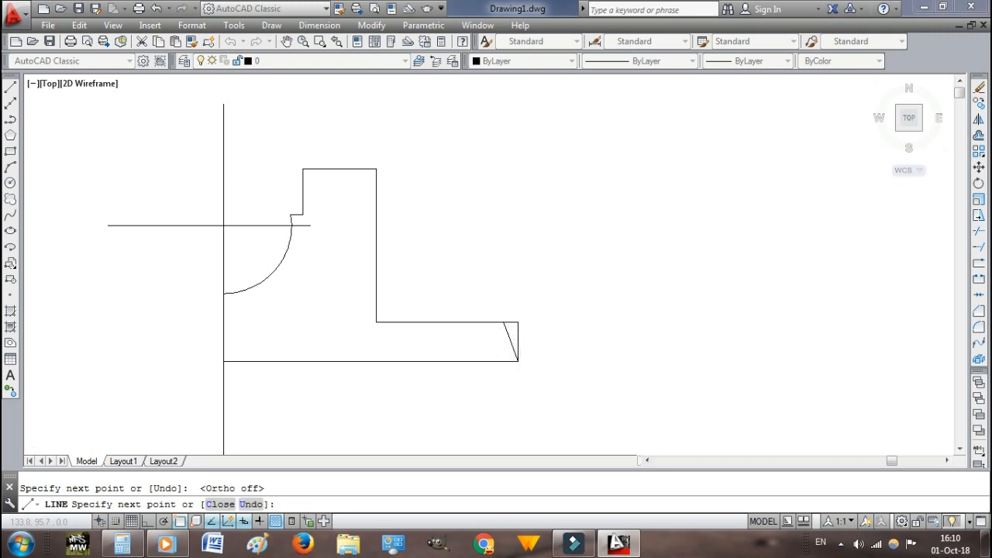
pyautogui.scroll(2, 518, 326)
pyautogui.press('Escape')
pyautogui.click(519, 333)
pyautogui.press('Delete')
pyautogui.click(511, 319)
pyautogui.write('tr')
pyautogui.press('Return')
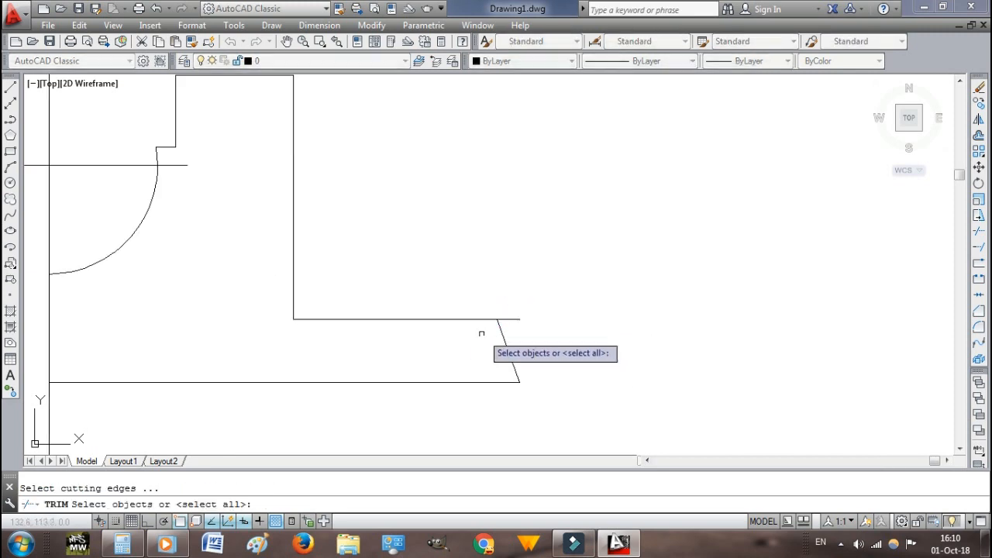
pyautogui.press('Return')
pyautogui.press('Escape')
# Trim the overhang of the base's top edge, using the slanted end line as the cutting edge.
pyautogui.write('tr')
pyautogui.press('Return')
pyautogui.click(508, 348)
pyautogui.press('Return')
pyautogui.click(508, 319)
pyautogui.press('Escape')
pyautogui.scroll(-2, 518, 334)
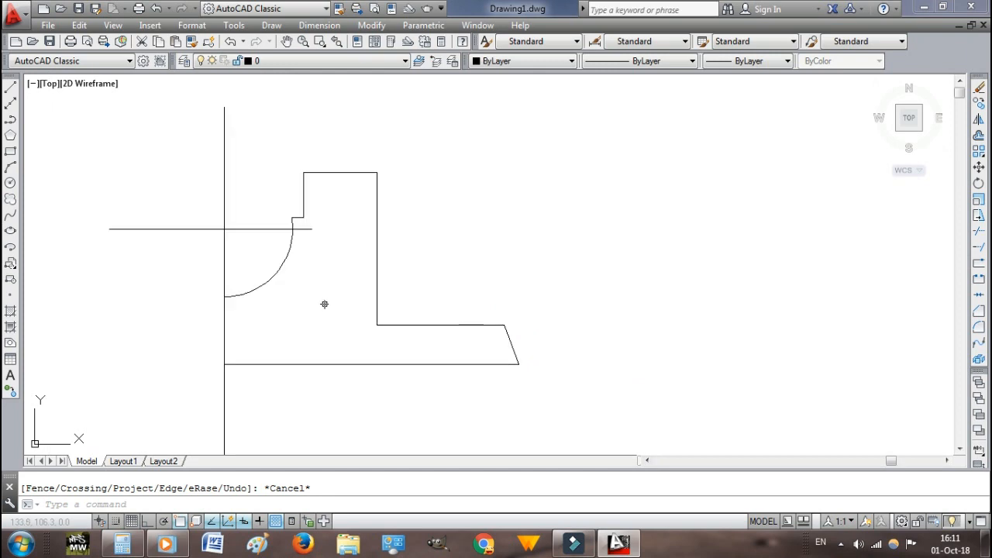
# Draw a vertical line through the profile's upright, 39 mm along the base from the long vertical line and extending past both edges.
pyautogui.press('XF86Calculator')
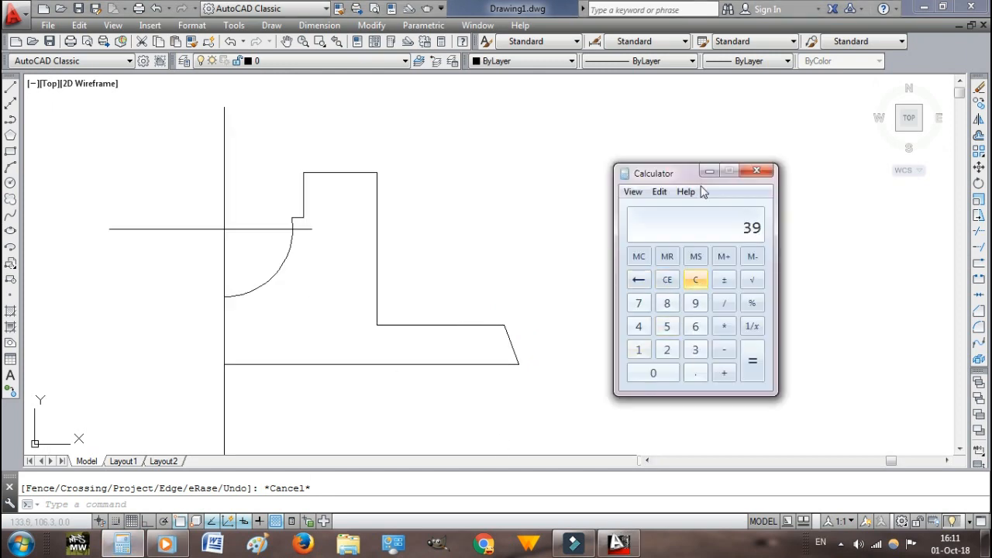
pyautogui.click(710, 171)
pyautogui.write('l')
pyautogui.press('Return')
pyautogui.click(225, 363)
pyautogui.press('F8')
pyautogui.write('39')
pyautogui.press('Return')
pyautogui.click(344, 104)
pyautogui.click(336, 444)
pyautogui.press('Escape')
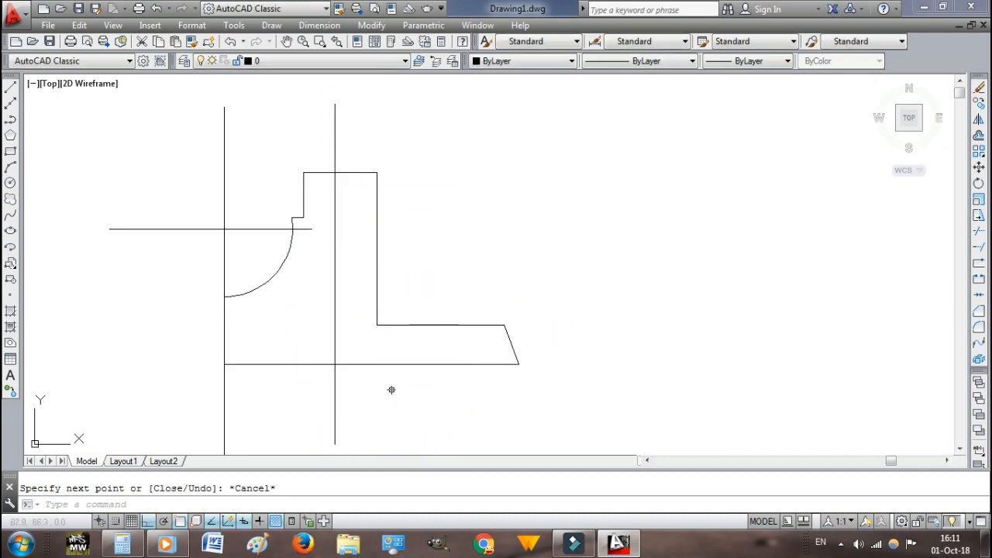
# Draw another vertical line across the base flange, 81 mm from the long vertical line and extending above and below the flange.
pyautogui.write('l')
pyautogui.press('Return')
pyautogui.hotkey('alt', 'Tab')
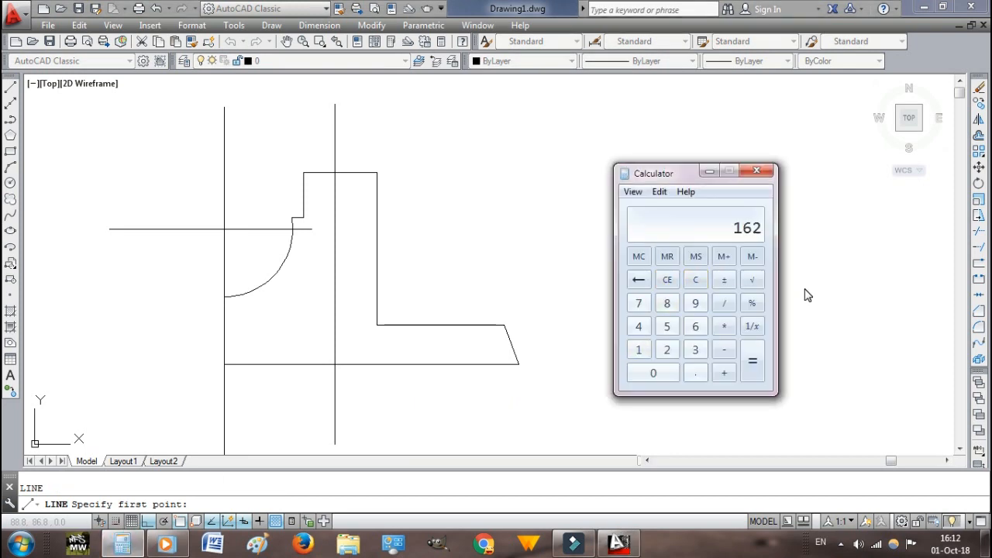
pyautogui.press('Return')
pyautogui.click(712, 170)
pyautogui.click(225, 364)
pyautogui.write('81')
pyautogui.press('Return')
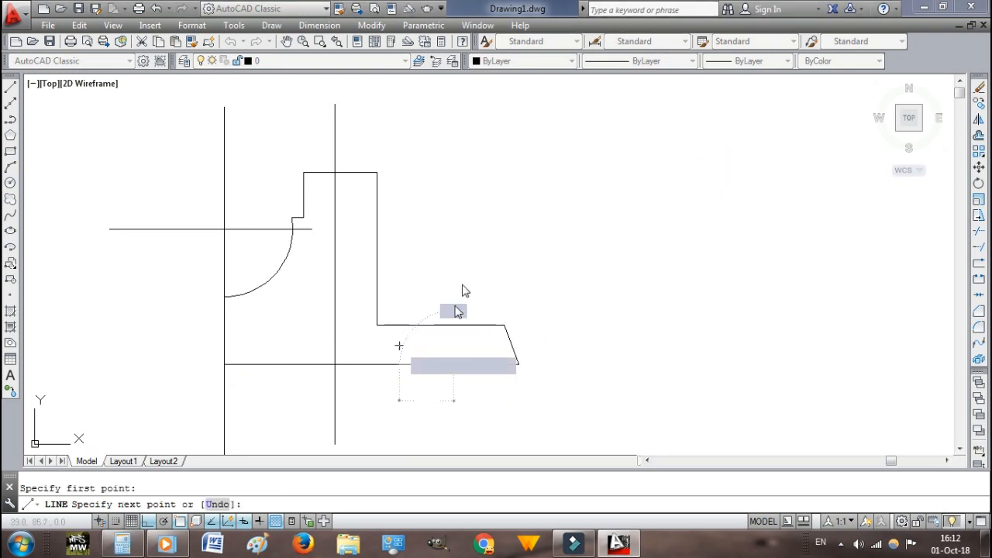
pyautogui.click(462, 269)
pyautogui.click(454, 445)
pyautogui.press('Escape')
# Set the linetype of the long vertical line and the two vertical lines through the upright and flange to PHANTOM2.
pyautogui.click(224, 282)
pyautogui.click(659, 61)
pyautogui.click(659, 100)
pyautogui.click(454, 325)
pyautogui.click(659, 61)
pyautogui.click(640, 104)
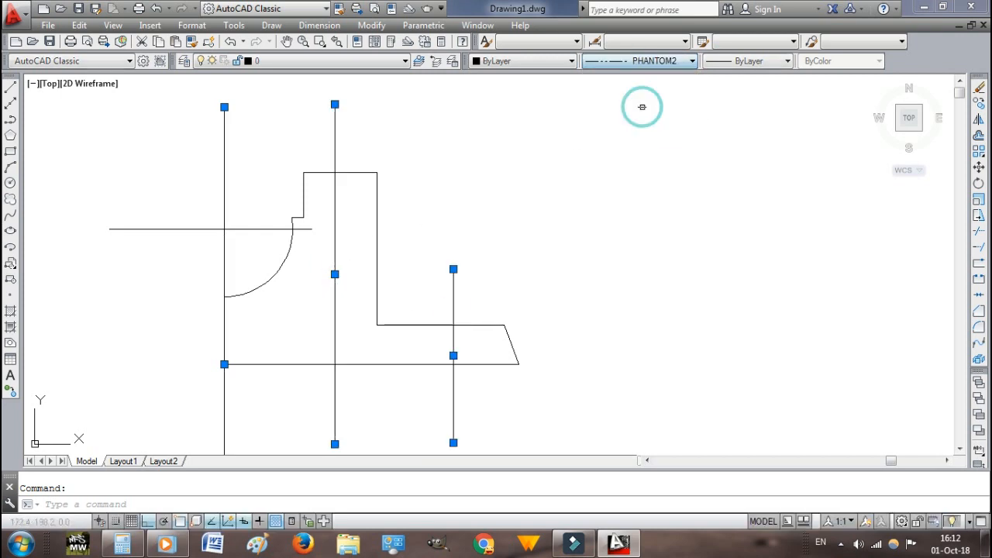
pyautogui.press('Escape')
pyautogui.scroll(8, 458, 372)
pyautogui.scroll(-4, 458, 372)
pyautogui.scroll(3, 93, 277)
pyautogui.scroll(-6, 370, 421)
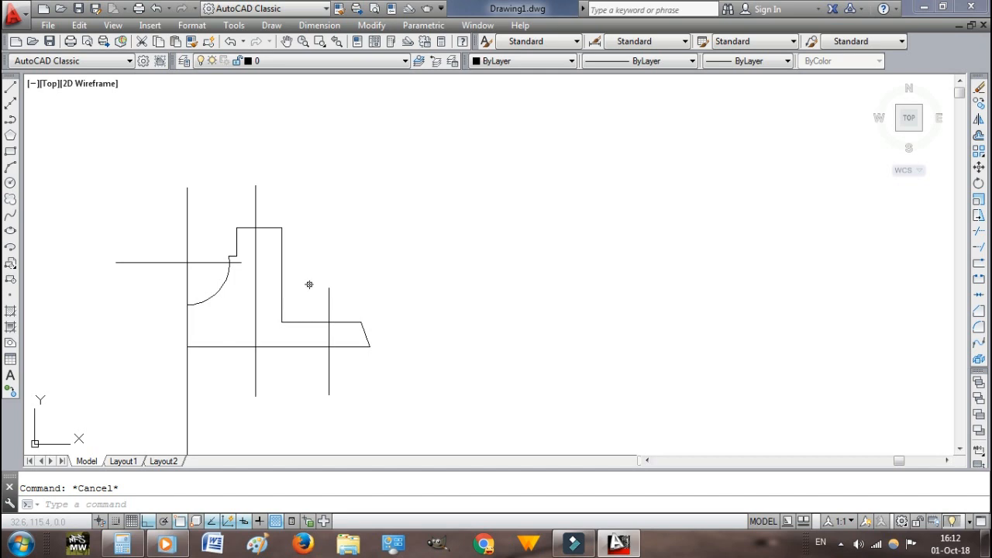
# Mirror the half profile with its arc, horizontal line and two vertical centre lines about the long vertical line, keeping the source objects.
pyautogui.write('mi')
pyautogui.press('Return')
pyautogui.click(227, 275)
pyautogui.click(232, 261)
pyautogui.click(227, 258)
pyautogui.click(200, 208)
pyautogui.click(383, 387)
pyautogui.click(348, 347)
pyautogui.click(258, 344)
pyautogui.click(256, 342)
pyautogui.click(256, 339)
pyautogui.click(256, 303)
pyautogui.click(328, 361)
pyautogui.scroll(2, 329, 361)
pyautogui.scroll(-2, 319, 362)
pyautogui.click(208, 265)
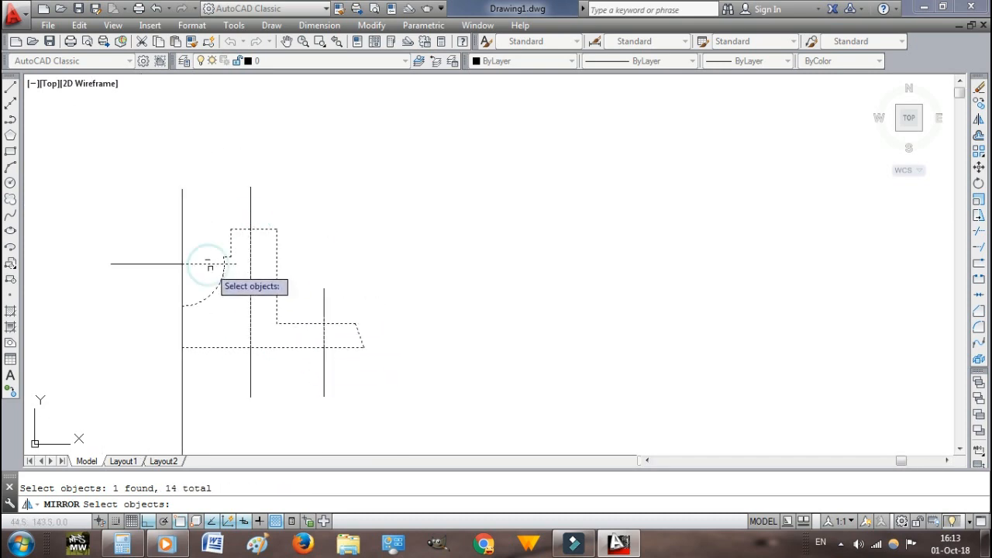
pyautogui.press('Return')
pyautogui.click(182, 225)
pyautogui.click(183, 346)
pyautogui.press('Return')
pyautogui.scroll(-2, 148, 314)
pyautogui.moveTo(923, 458)
pyautogui.mouseDown()
pyautogui.moveTo(832, 462)
pyautogui.moveTo(865, 463)
pyautogui.mouseUp()
pyautogui.scroll(2, 390, 275)
pyautogui.scroll(-2, 390, 276)
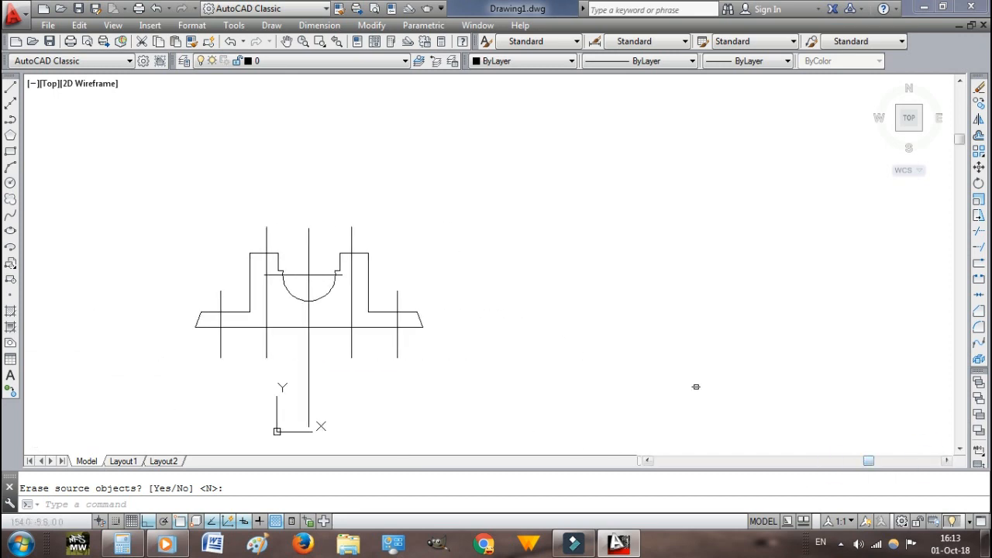
# Try a 12 mm vertical line in the empty area beside the mirrored profile, and erase it.
pyautogui.write('l')
pyautogui.press('Return')
pyautogui.click(538, 273)
pyautogui.write('12')
pyautogui.press('Return')
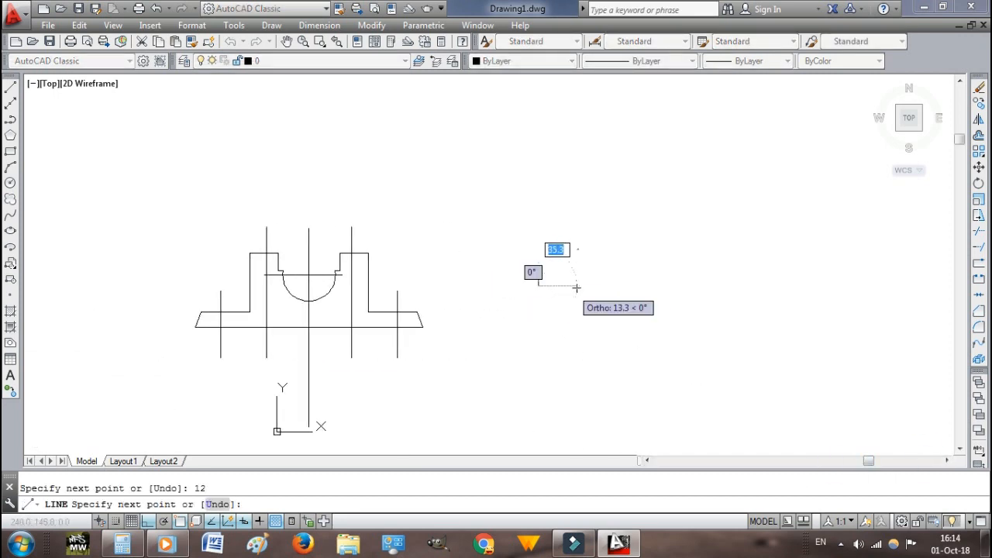
pyautogui.press('Escape')
pyautogui.click(538, 279)
pyautogui.press('Delete')
# Draw a circle of radius 48 mm in the empty area to the right of the mirrored profile.
pyautogui.scroll(3, 613, 280)
pyautogui.scroll(-3, 613, 280)
pyautogui.write('c')
pyautogui.press('Return')
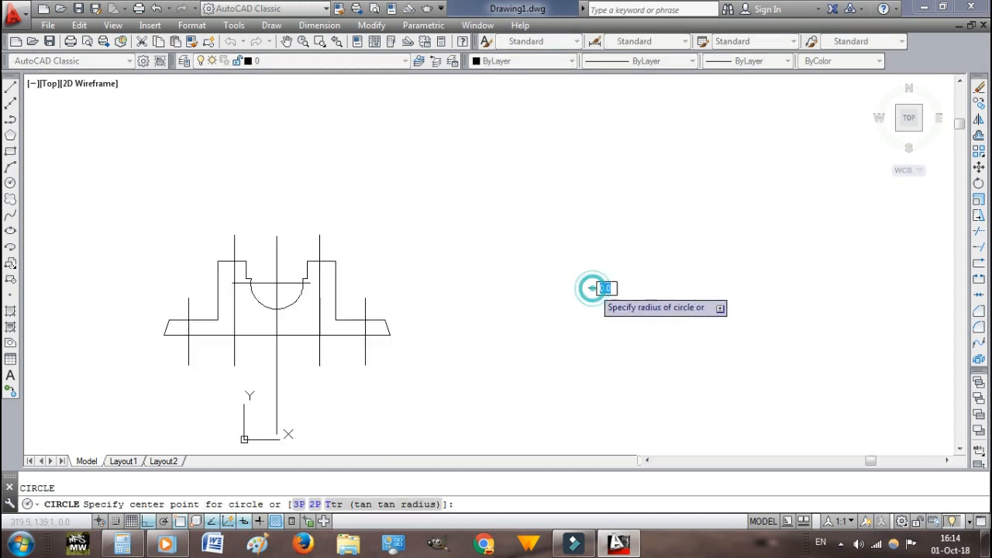
pyautogui.click(592, 287)
pyautogui.write('48')
pyautogui.press('Return')
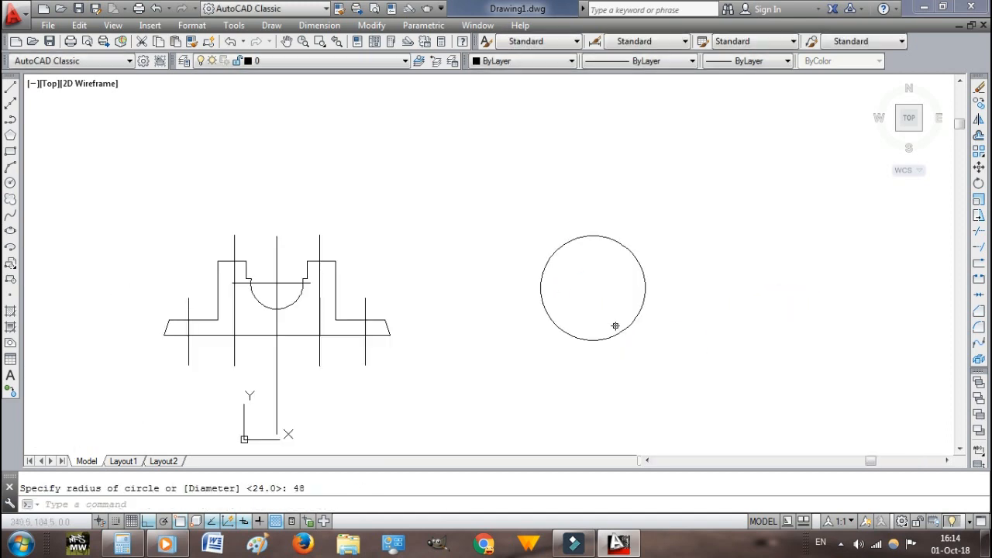
# Draw a horizontal line through the 48 mm radius circle's centre, extending well past both sides of the circle.
pyautogui.write('l')
pyautogui.press('Return')
pyautogui.click(593, 287)
pyautogui.click(476, 288)
pyautogui.click(780, 288)
pyautogui.press('Escape')
# Try trimming the circle's lower half at the horizontal line, and undo that trim.
pyautogui.press('Return')
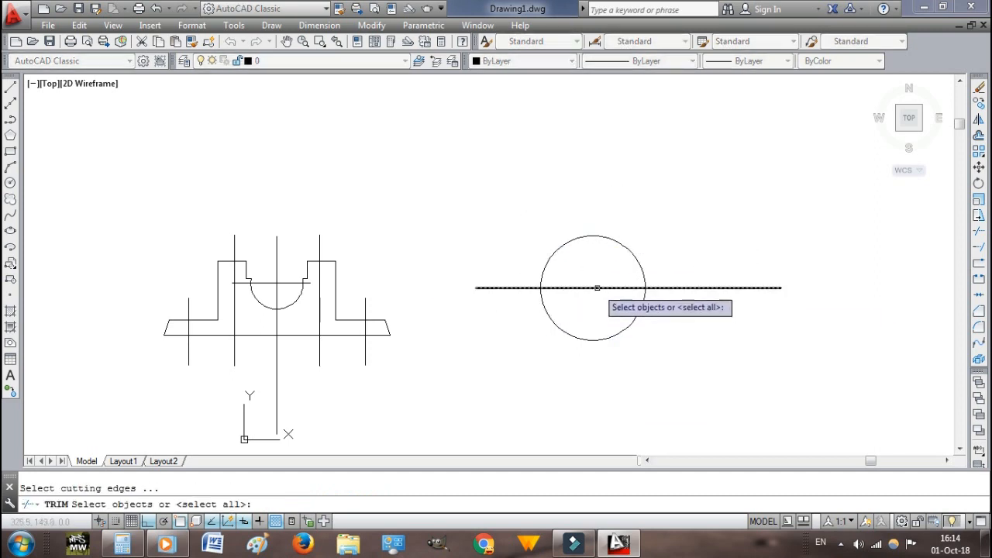
pyautogui.click(594, 288)
pyautogui.press('Return')
pyautogui.click(593, 339)
pyautogui.press('Escape')
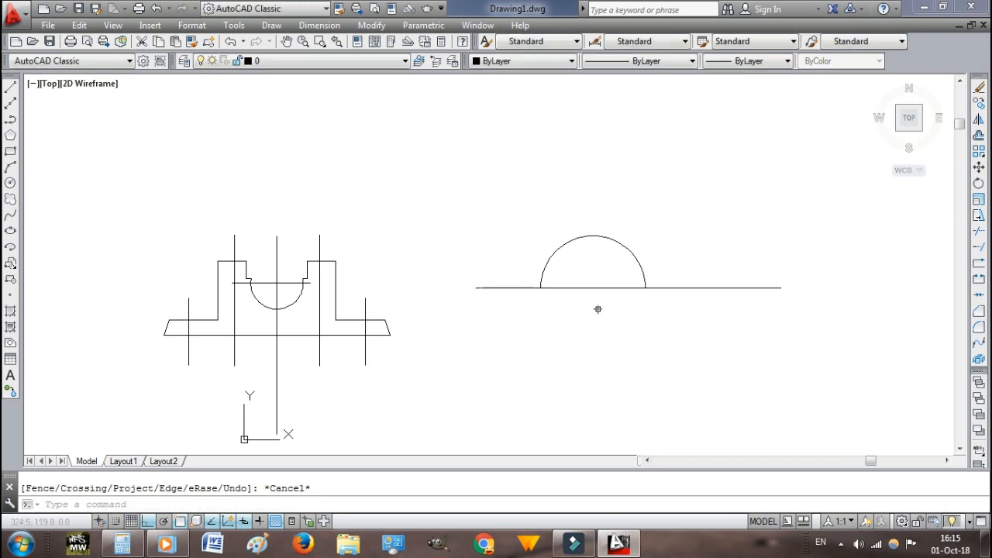
pyautogui.hotkey('ctrl', 'z')
# Draw a concentric circle of radius 24 mm at the centre of the 48 mm radius circle.
pyautogui.write('c')
pyautogui.press('Return')
pyautogui.click(593, 287)
pyautogui.write('24')
pyautogui.press('Return')
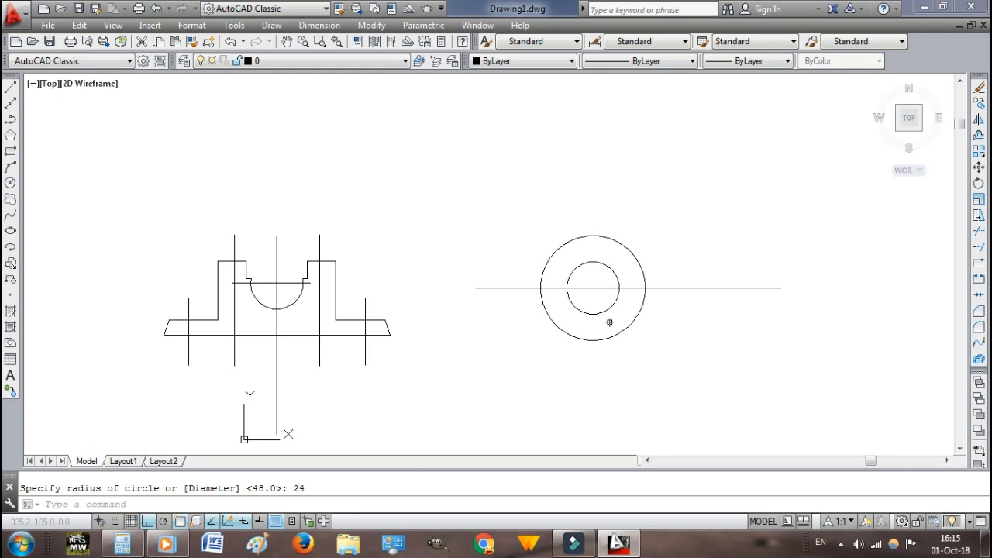
pyautogui.click(121, 547)
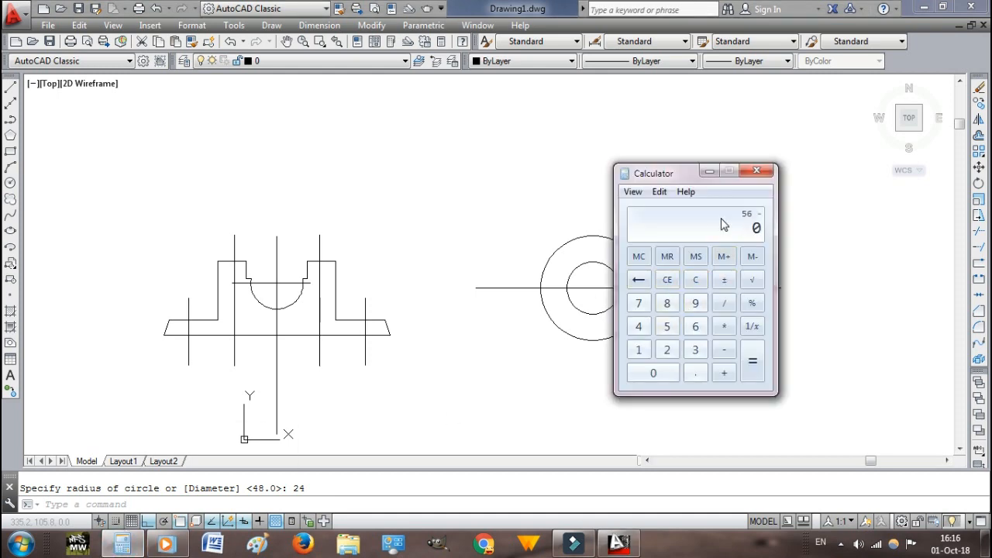
pyautogui.click(711, 172)
# Trim away the lower halves of both concentric circles at the horizontal line.
pyautogui.scroll(8, 578, 286)
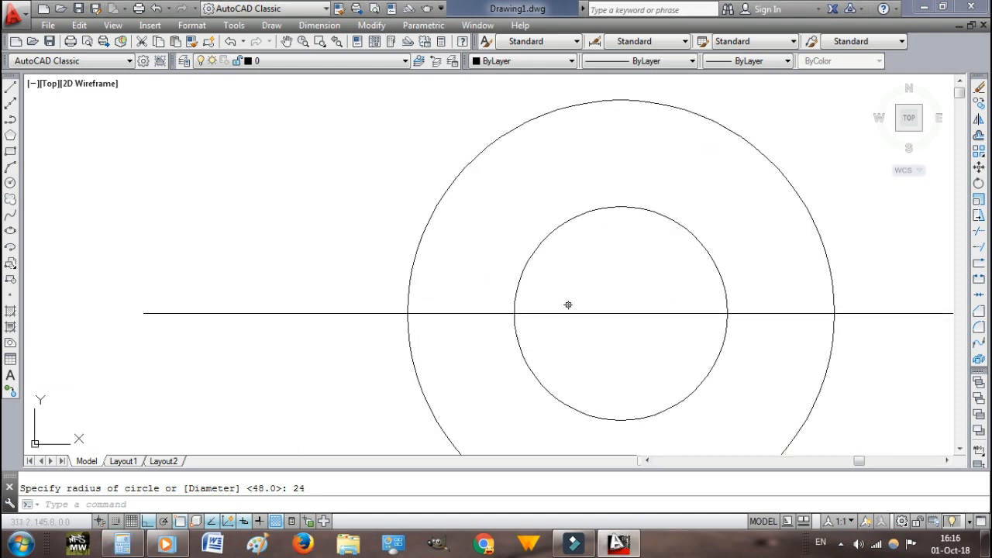
pyautogui.write('tr')
pyautogui.press('Return')
pyautogui.press('Return')
pyautogui.click(526, 364)
pyautogui.click(437, 421)
pyautogui.press('Escape')
# Draw a line 4 mm outward from the inner semicircle's left end, then vertically up past the outer semicircle.
pyautogui.write('l')
pyautogui.press('Return')
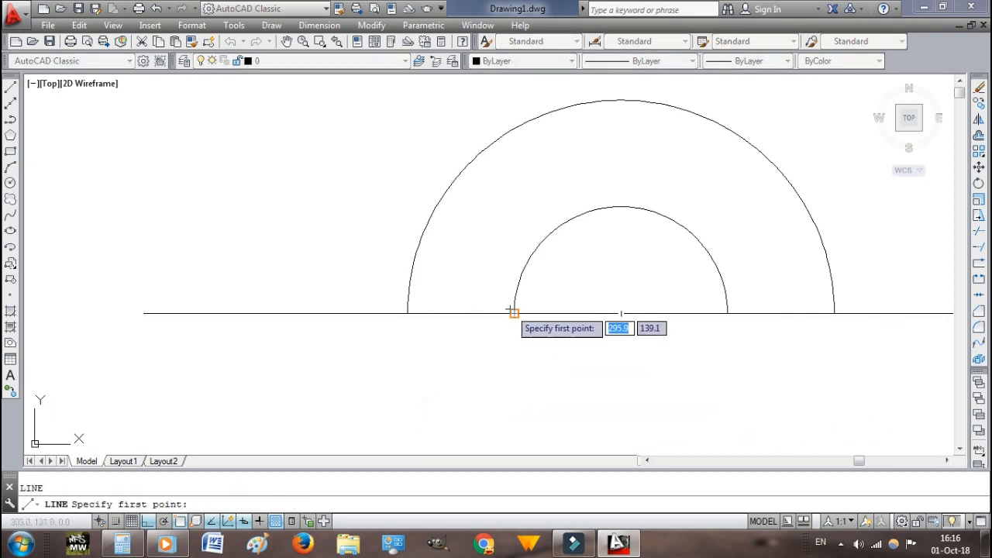
pyautogui.click(514, 313)
pyautogui.write('4')
pyautogui.press('Return')
pyautogui.click(495, 96)
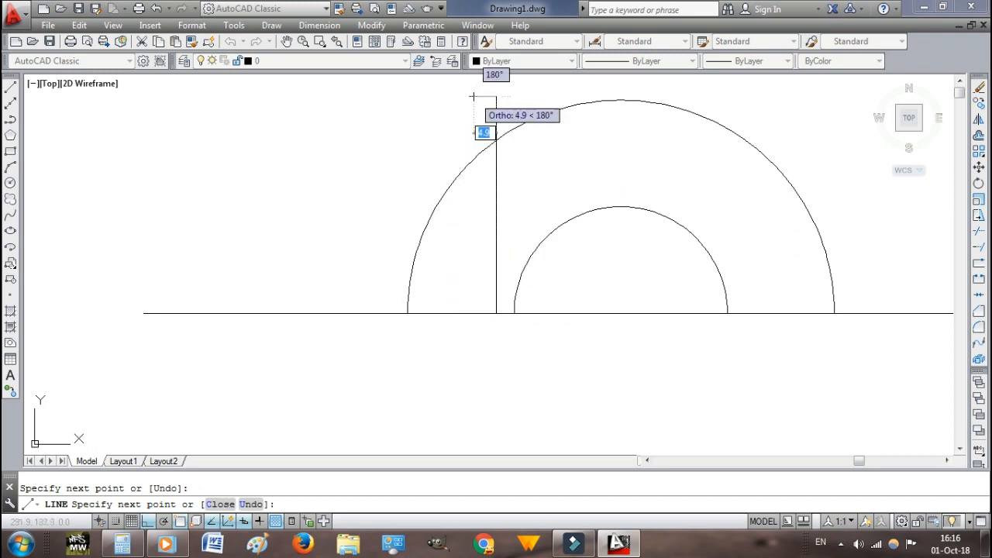
pyautogui.press('Escape')
# Draw a vertical centre line through the semicircles' centre, extending above the outer arc and below the baseline.
pyautogui.write('l')
pyautogui.press('Return')
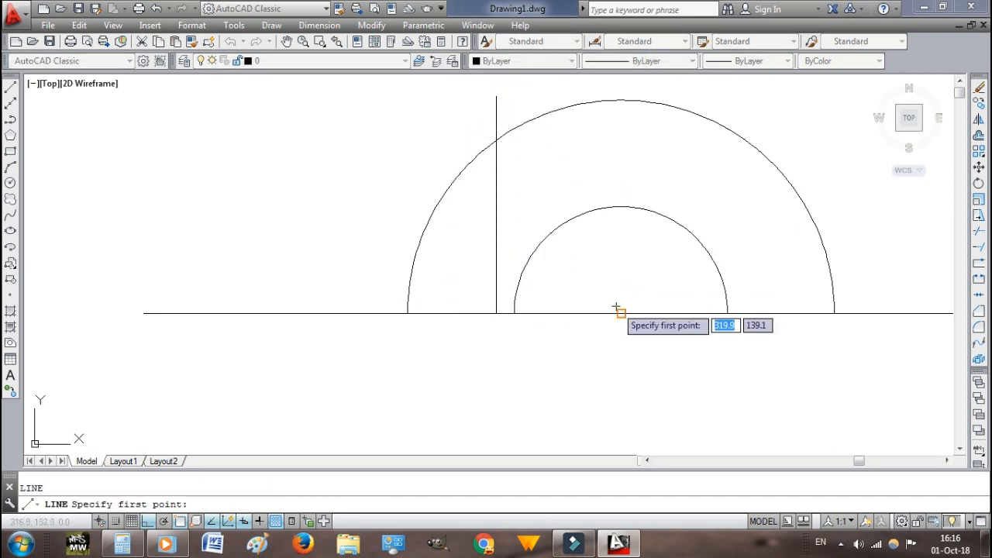
pyautogui.click(620, 314)
pyautogui.click(634, 80)
pyautogui.click(581, 421)
pyautogui.press('Escape')
pyautogui.scroll(-3, 720, 366)
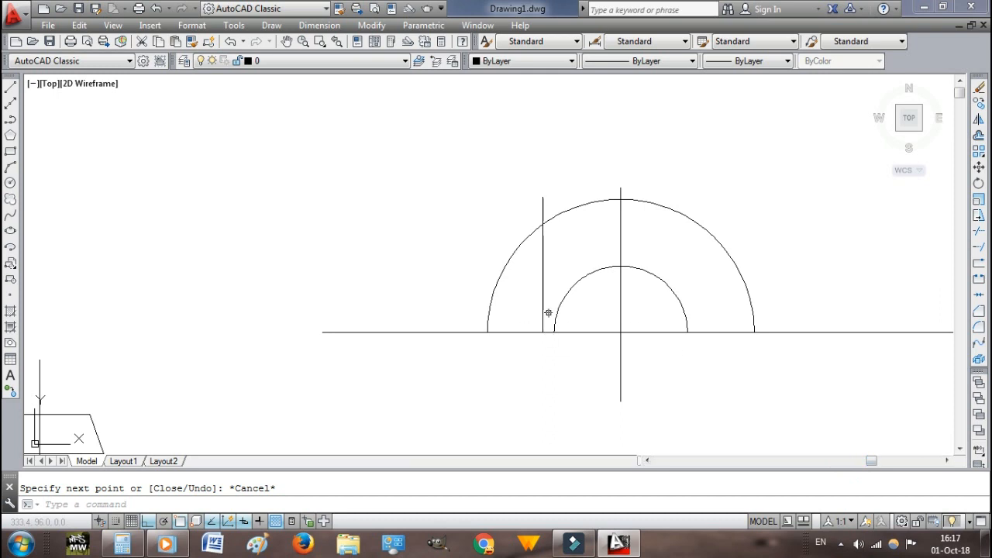
# Draw a line 16 mm up from the left vertical line's base, then horizontally left past the outer arc.
pyautogui.write('l')
pyautogui.press('Return')
pyautogui.click(543, 332)
pyautogui.write('16')
pyautogui.press('Return')
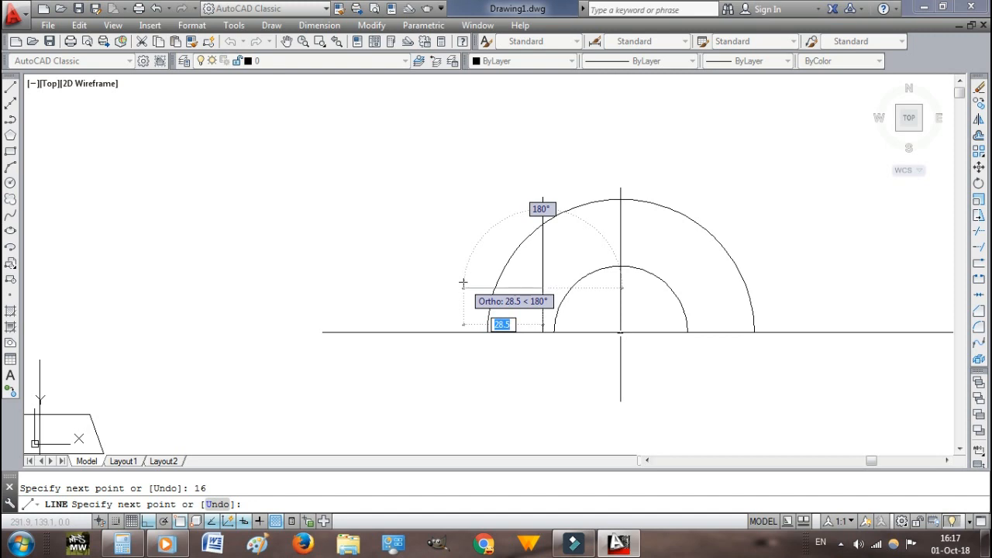
pyautogui.click(462, 282)
pyautogui.press('Escape')
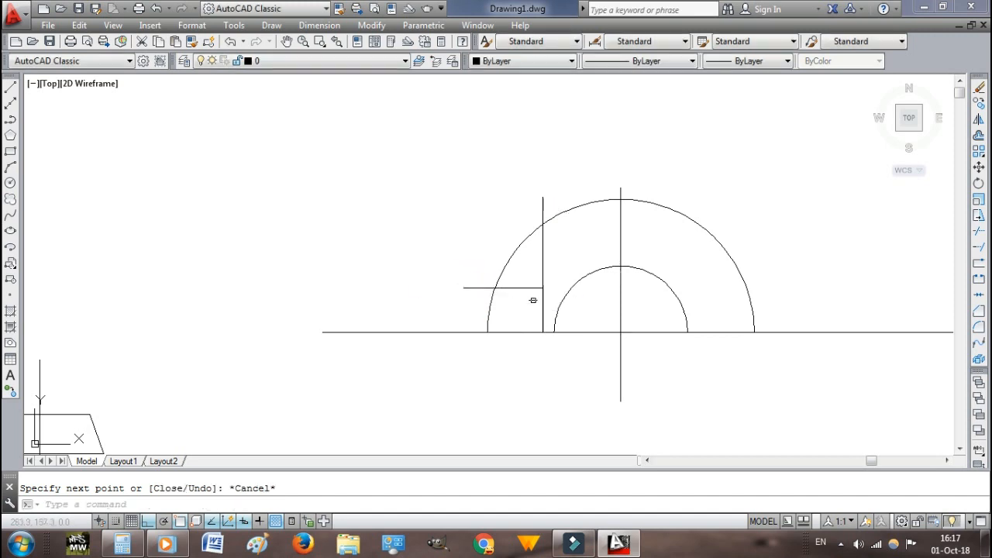
pyautogui.write('l')
pyautogui.press('Return')
pyautogui.click(621, 289)
pyautogui.press('Escape')
# Draw a line from the 16 mm high corner on the left vertical line horizontally to the vertical centre line.
pyautogui.write('l')
pyautogui.press('Return')
pyautogui.click(542, 287)
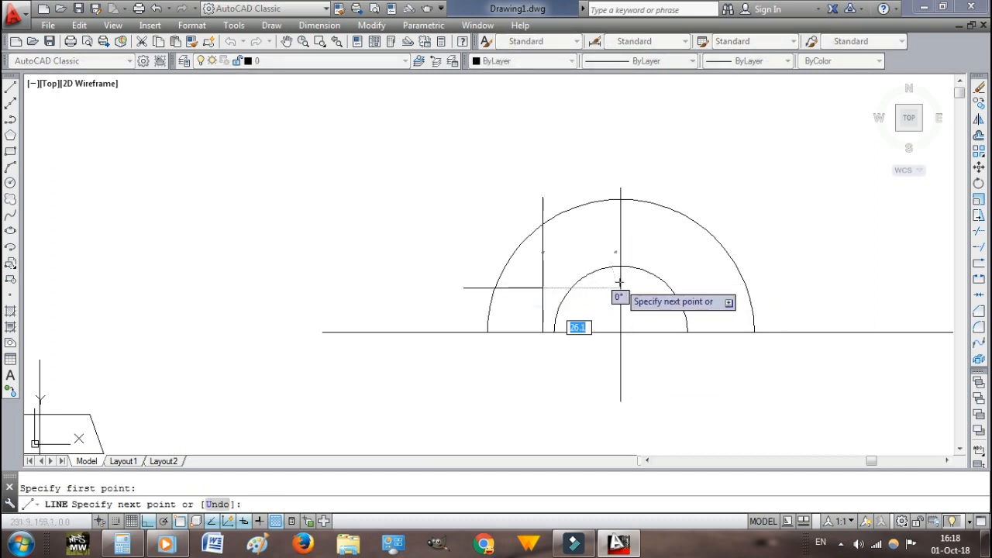
pyautogui.click(621, 287)
pyautogui.press('Escape')
# Draw a line 54 mm left from the centre line at the lower horizontal's height, then about 16 mm up.
pyautogui.write('l')
pyautogui.press('Return')
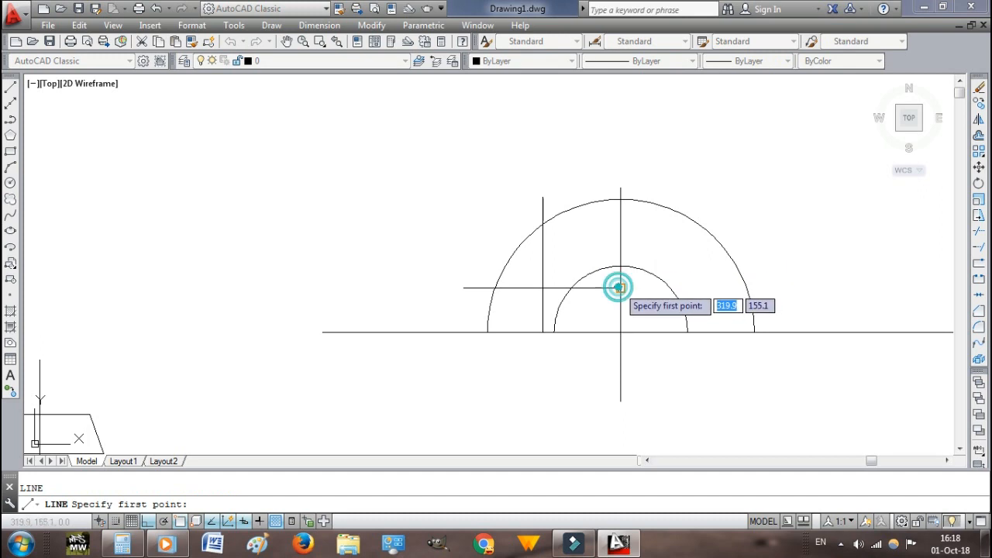
pyautogui.click(620, 287)
pyautogui.write('54')
pyautogui.press('Return')
pyautogui.click(502, 243)
pyautogui.press('Escape')
# Trim the lower horizontal line's overhang beyond the flange's outer vertical edge.
pyautogui.scroll(4, 471, 300)
pyautogui.write('tr')
pyautogui.press('Return')
pyautogui.click(461, 240)
pyautogui.press('Return')
pyautogui.click(453, 272)
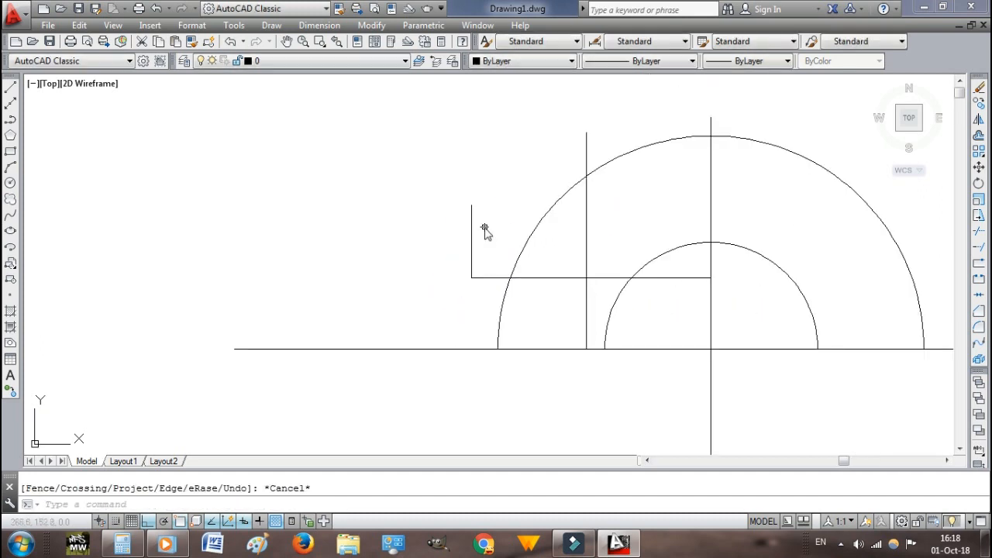
# Draw a horizontal line from the top of the flange's outer edge to the vertical centre line.
pyautogui.write('l')
pyautogui.press('Return')
pyautogui.click(471, 205)
pyautogui.click(711, 206)
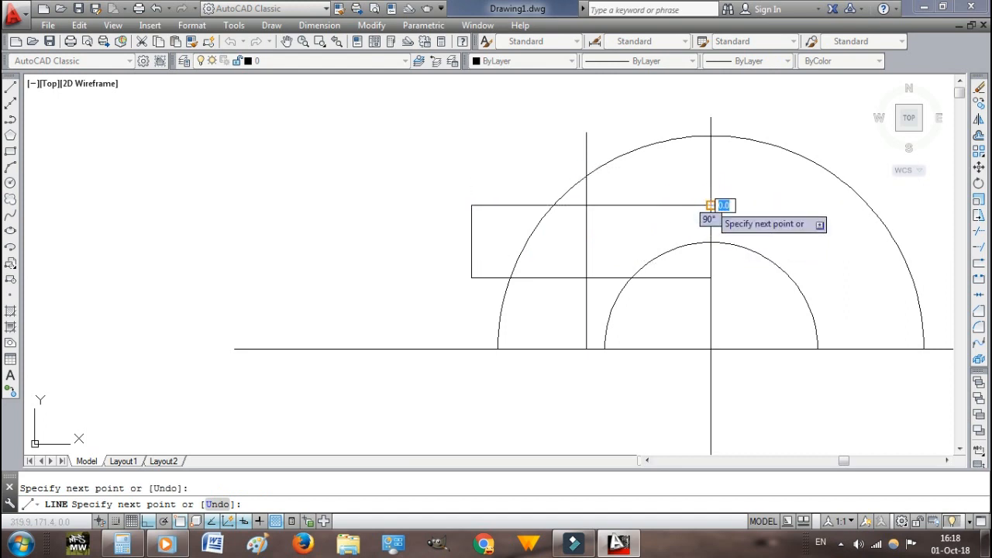
pyautogui.press('Escape')
# Trim the outer arc between the two horizontal flange lines, and trim the inner vertical line above the lower one.
pyautogui.write('tr')
pyautogui.press('Return')
pyautogui.click(562, 277)
pyautogui.click(573, 207)
pyautogui.press('Return')
pyautogui.click(532, 235)
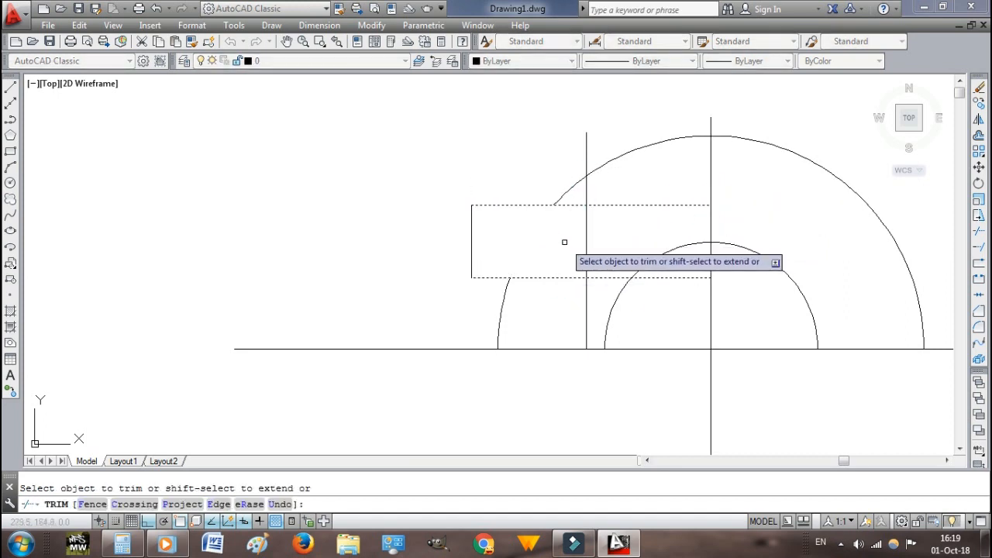
pyautogui.click(586, 232)
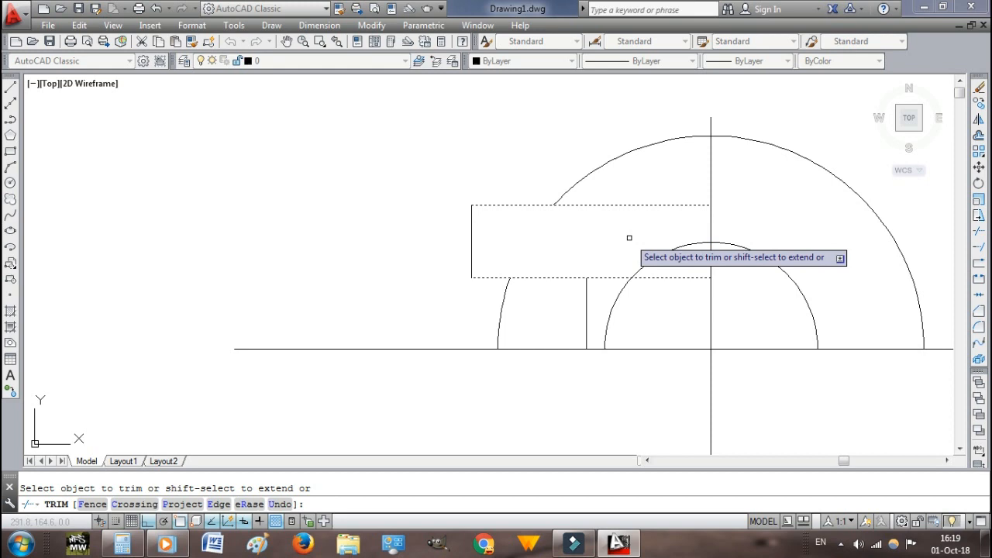
pyautogui.press('Escape')
# Remove the lower horizontal line between the short vertical leg and the centre line.
pyautogui.write('tr')
pyautogui.press('Return')
pyautogui.click(708, 263)
pyautogui.press('Return')
pyautogui.press('Escape')
pyautogui.press('Return')
pyautogui.click(663, 251)
pyautogui.press('Return')
pyautogui.press('Escape')
pyautogui.click(655, 279)
pyautogui.click(648, 277)
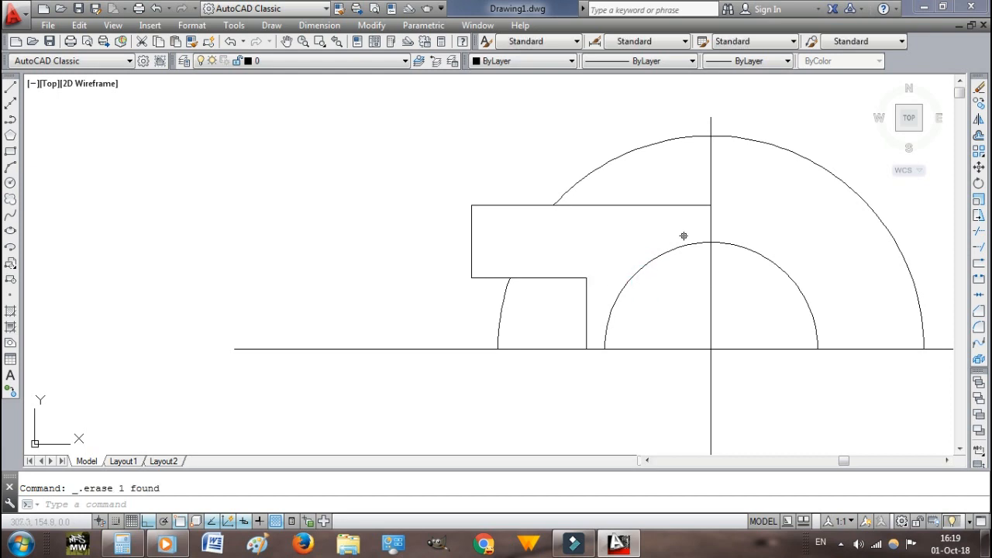
# Delete the leftover piece of the outer arc below the left flange.
pyautogui.scroll(-2, 672, 237)
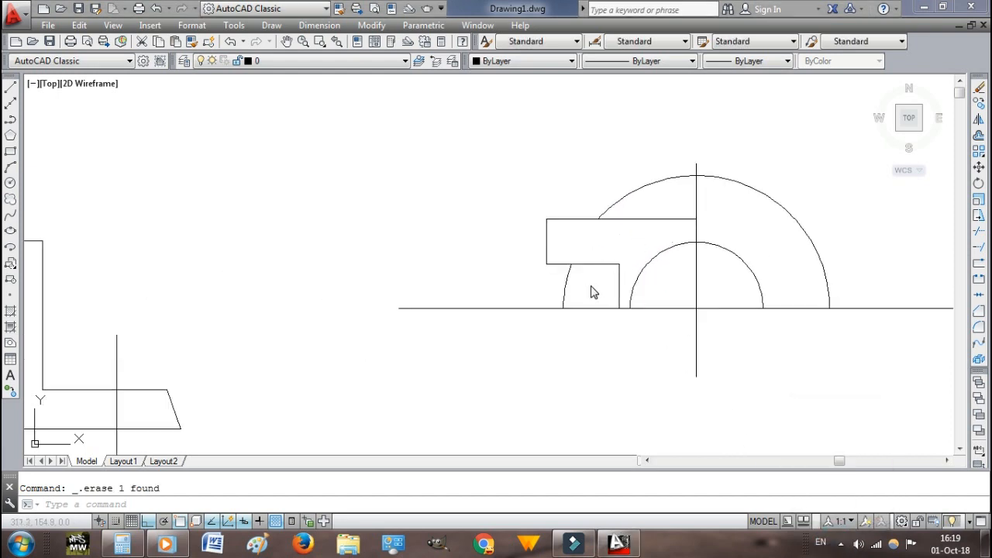
pyautogui.write('tr')
pyautogui.press('Return')
pyautogui.press('Return')
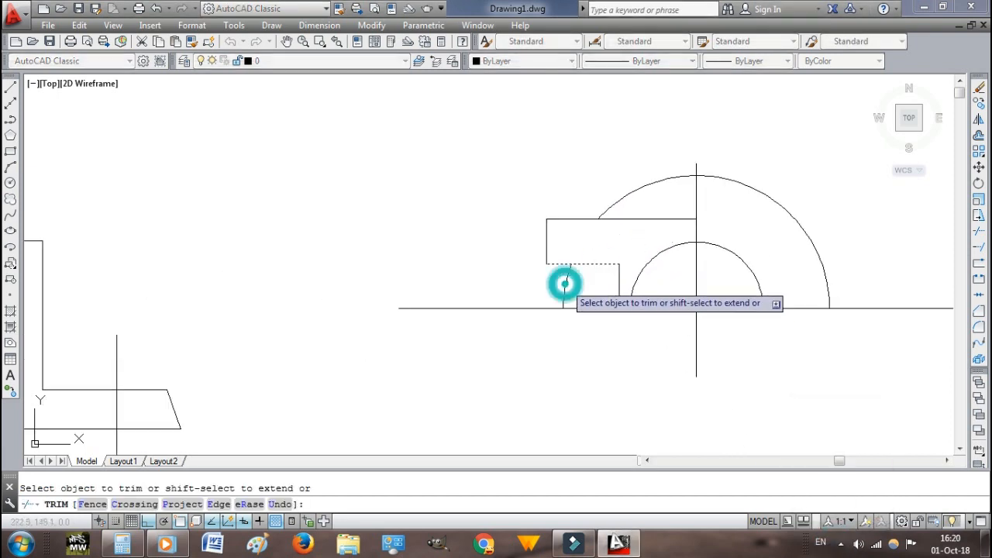
pyautogui.press('Escape')
pyautogui.press('Return')
pyautogui.press('Escape')
pyautogui.click(567, 285)
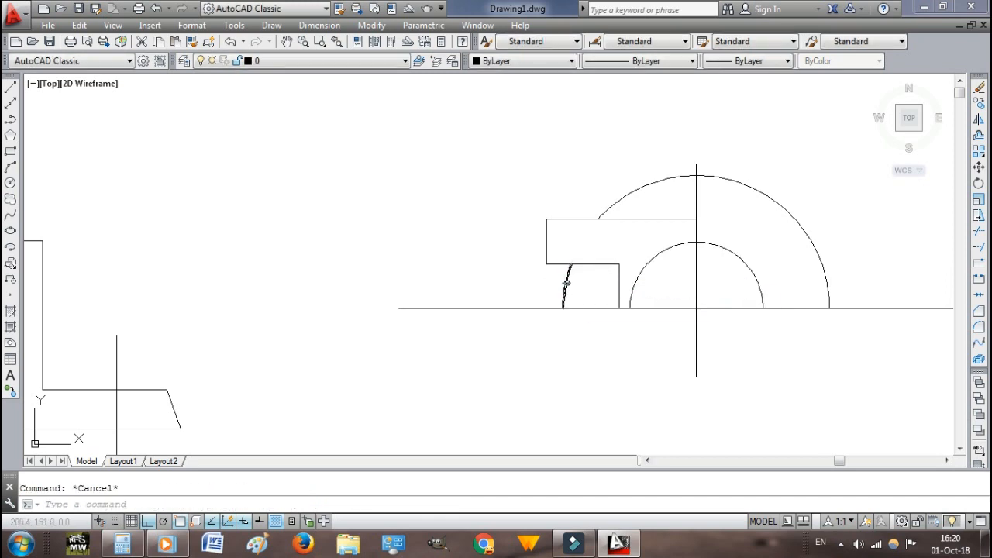
pyautogui.moveTo(567, 287)
pyautogui.press('Delete')
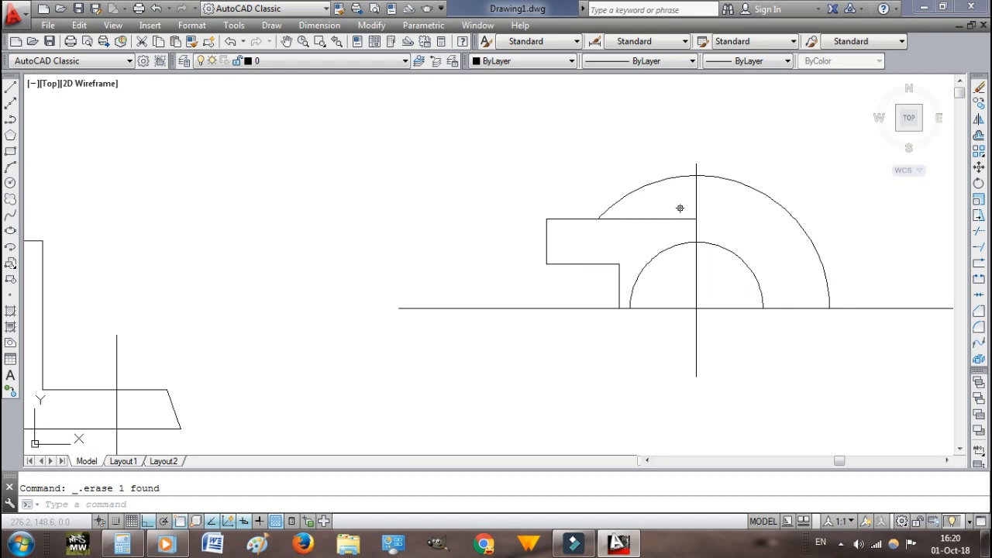
# Trim the upper flange line between the outer arc and the vertical centre line.
pyautogui.write('tr')
pyautogui.press('Return')
pyautogui.press('Return')
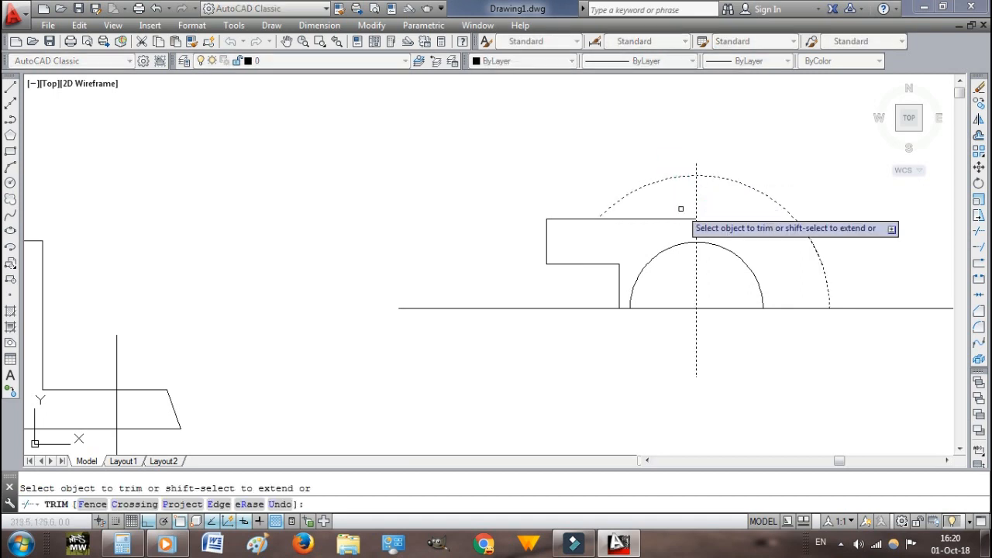
pyautogui.press('Escape')
# Draw half of a hole from the outer arc's top: 4 mm left, 16 mm down, and back to the centre line.
pyautogui.write('l')
pyautogui.press('Return')
pyautogui.click(696, 176)
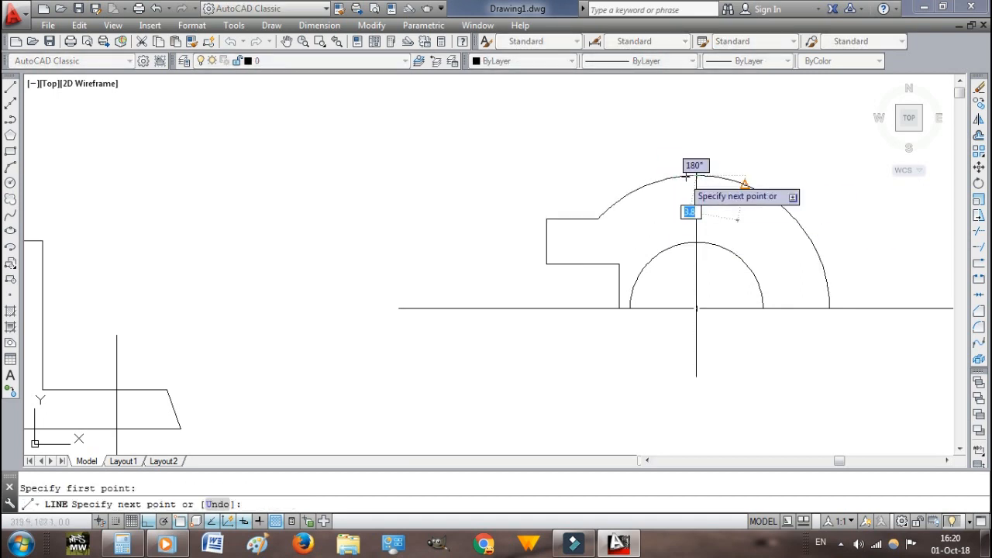
pyautogui.write('4')
pyautogui.press('Return')
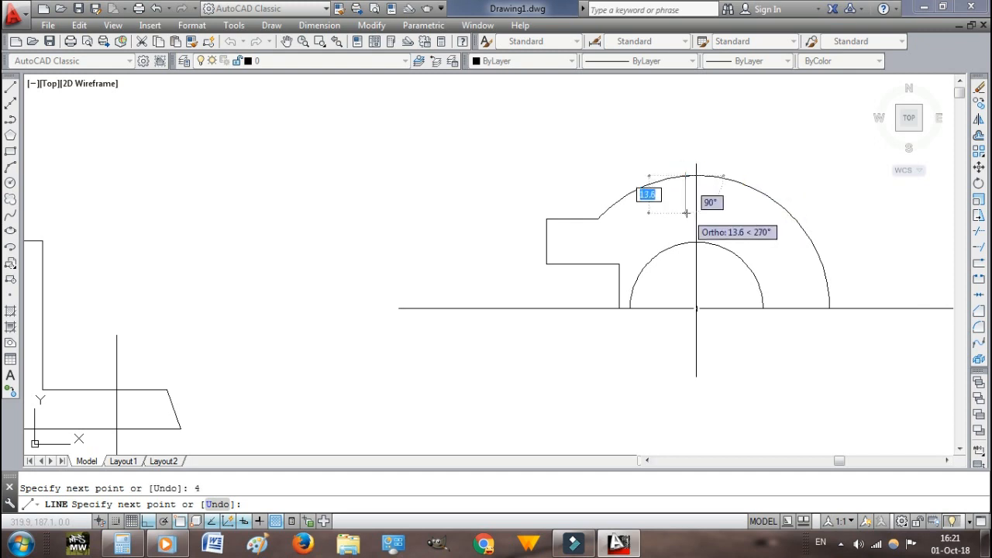
pyautogui.write('16')
pyautogui.press('Return')
pyautogui.click(688, 219)
pyautogui.press('Escape')
pyautogui.scroll(3, 688, 228)
pyautogui.scroll(-3, 696, 241)
pyautogui.scroll(3, 697, 235)
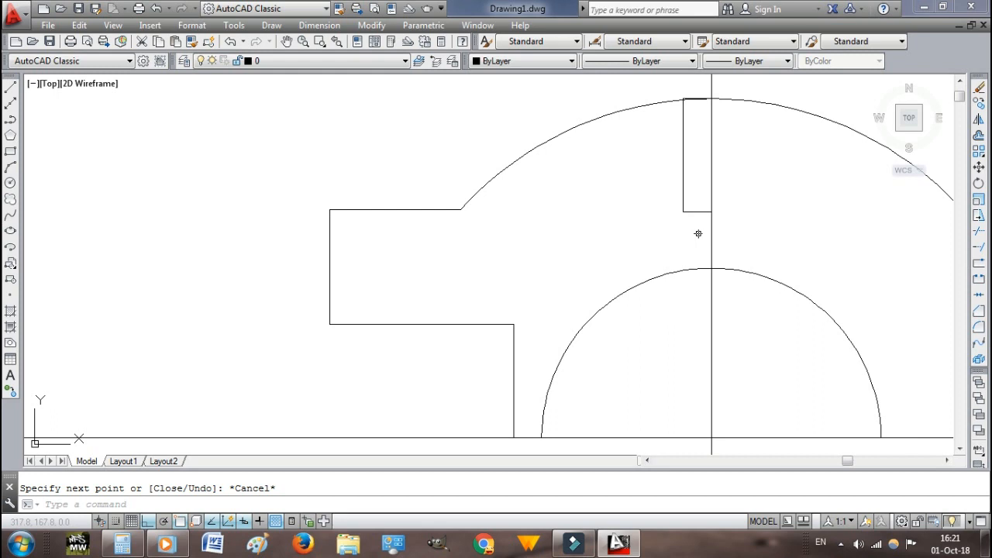
# Draw a line along the centre line between the half hole's bottom and the inner arc's top.
pyautogui.press('space')
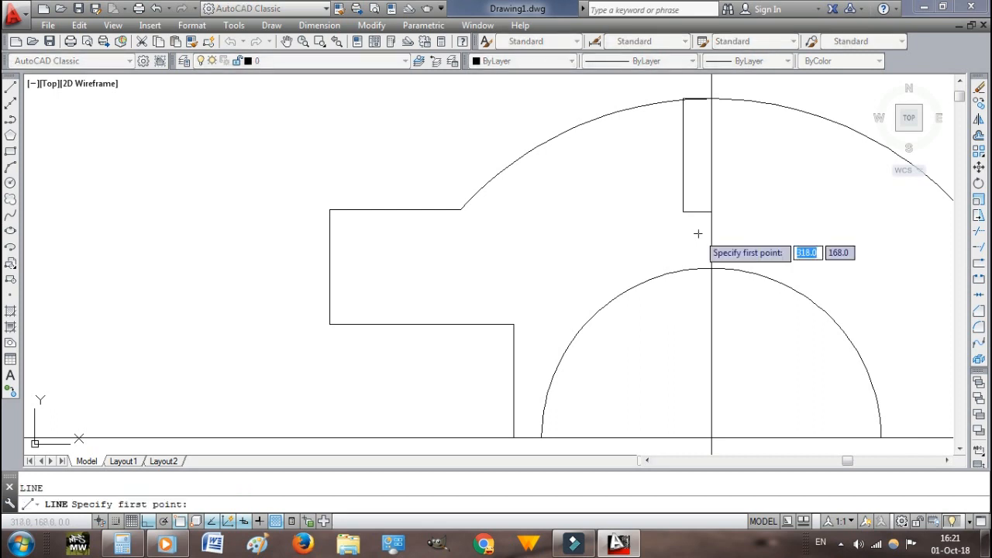
pyautogui.click(711, 269)
pyautogui.press('Escape')
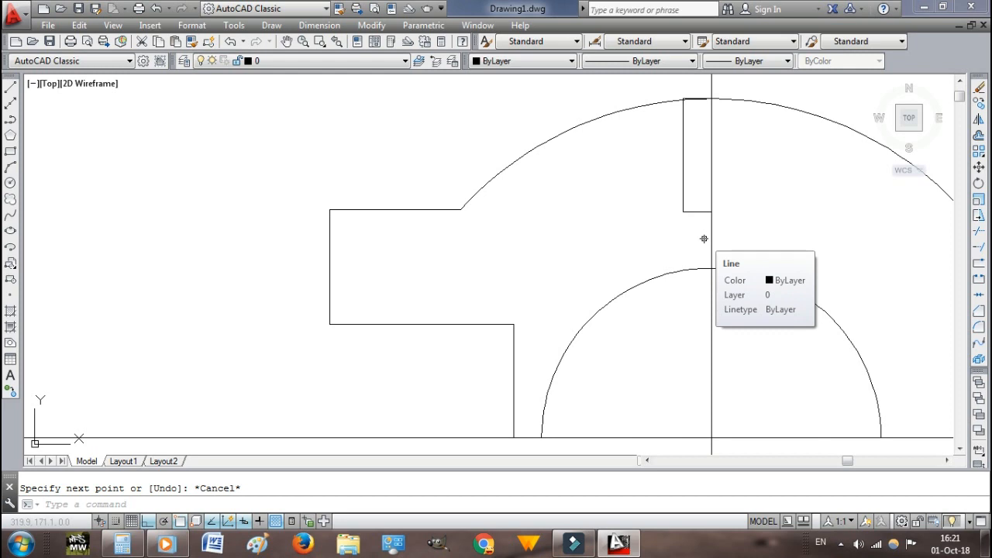
# Draw the hole's taper from its bottom centre: 4 mm down, 2 mm left, then diagonally to the hole's lower-left corner.
pyautogui.write('l')
pyautogui.press('Return')
pyautogui.click(712, 215)
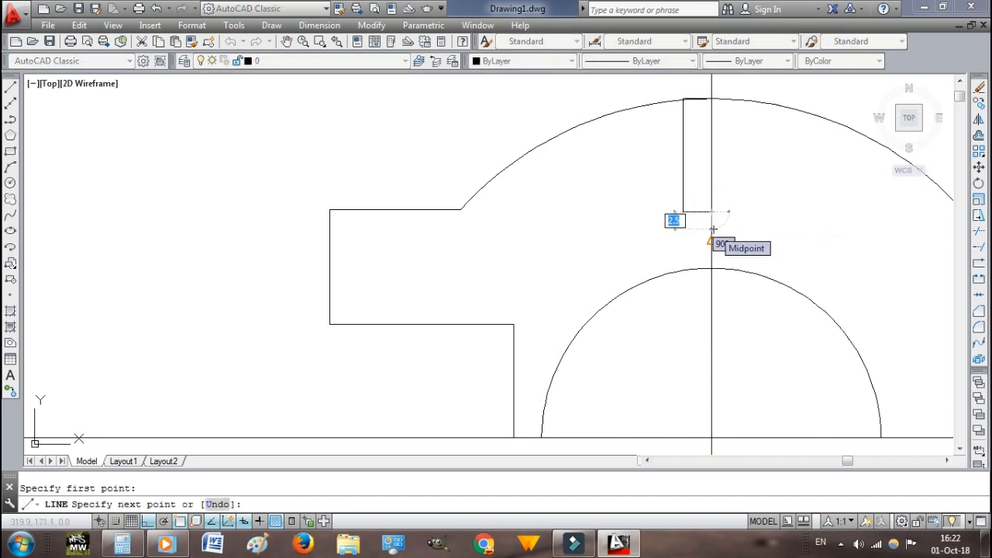
pyautogui.write('4')
pyautogui.press('Return')
pyautogui.write('2')
pyautogui.press('Return')
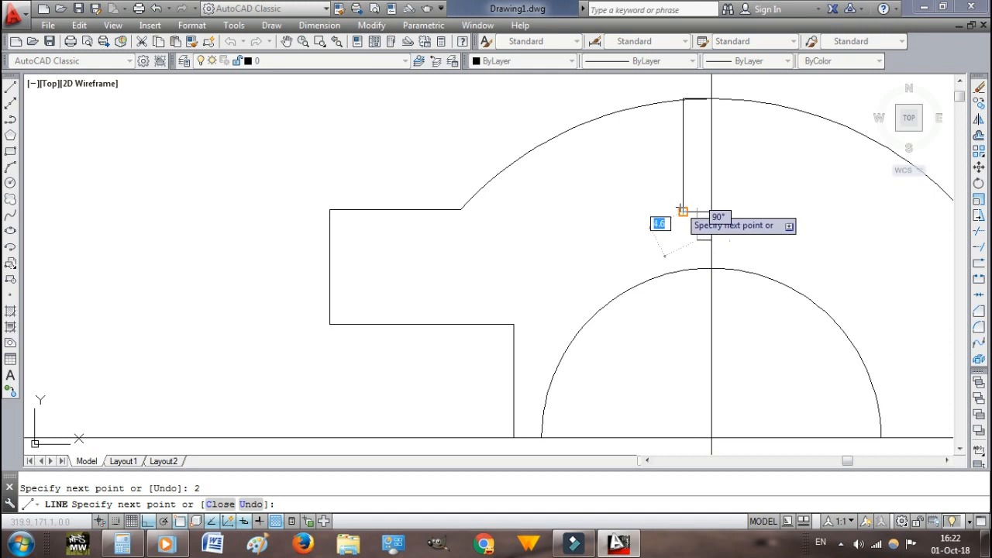
pyautogui.click(683, 211)
pyautogui.press('Escape')
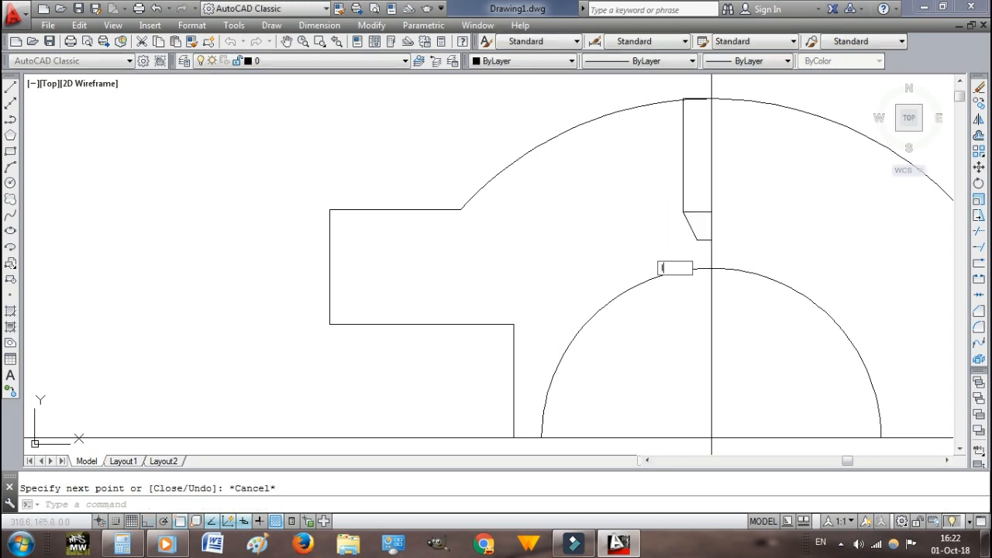
# Draw a vertical line from the taper's narrow end down to the inner arc.
pyautogui.press('Return')
pyautogui.click(697, 239)
pyautogui.press('Escape')
pyautogui.scroll(-3, 584, 210)
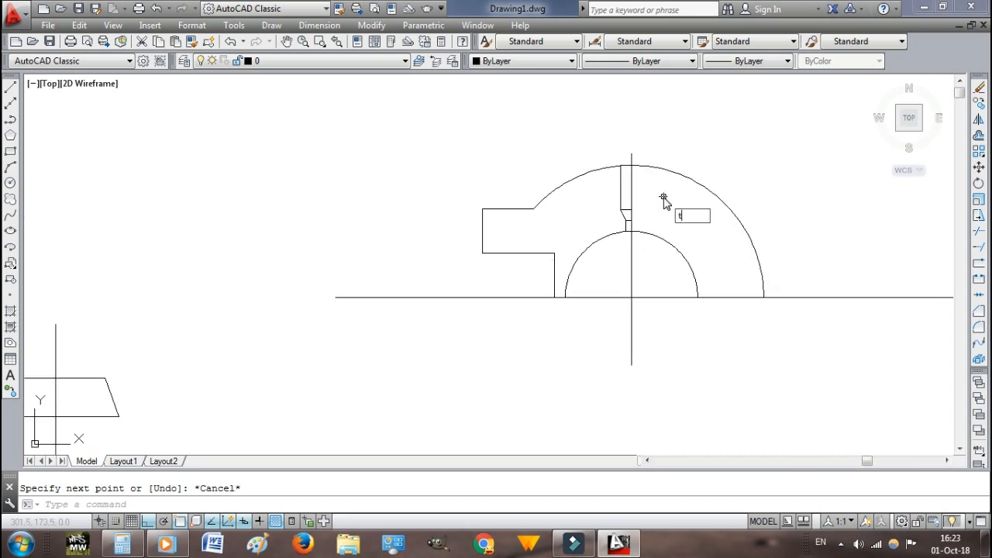
# Trim both arcs and the baseline to the right of the vertical centre line.
pyautogui.write('t')
pyautogui.press('Return')
pyautogui.press('Return')
pyautogui.click(674, 173)
pyautogui.click(674, 244)
pyautogui.click(672, 298)
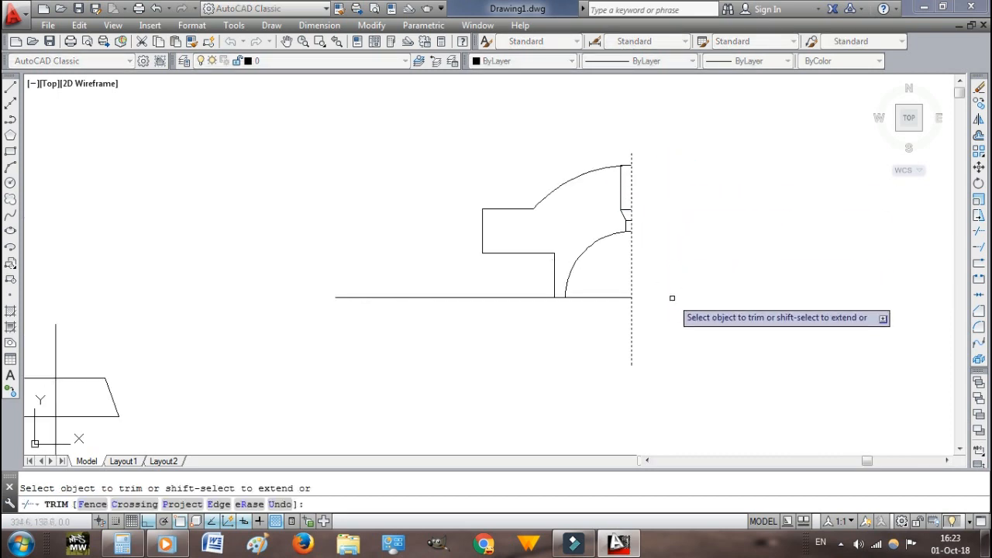
pyautogui.press('Escape')
# Mirror the left half of the part, including the baseline, about the vertical centre line and keep the source objects.
pyautogui.write('mi')
pyautogui.press('Return')
pyautogui.click(621, 242)
pyautogui.click(451, 152)
pyautogui.click(690, 143)
pyautogui.click(525, 333)
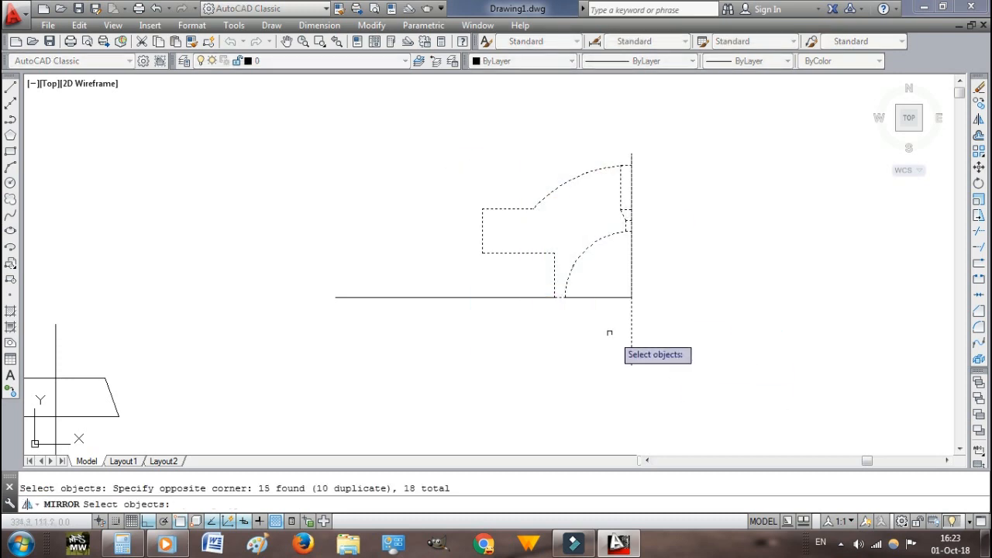
pyautogui.click(625, 297)
pyautogui.press('Return')
pyautogui.click(631, 297)
pyautogui.click(644, 310)
pyautogui.press('Return')
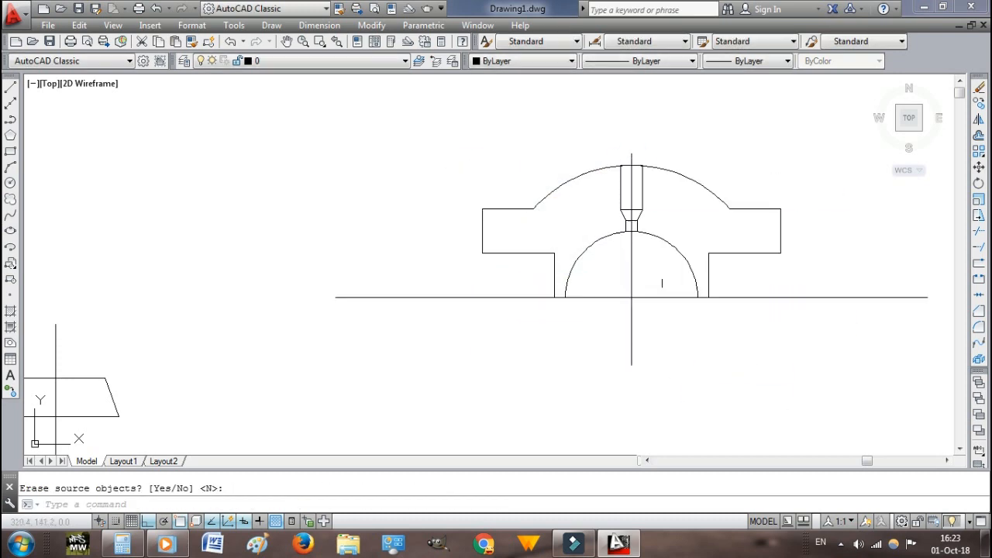
pyautogui.write('tr')
pyautogui.press('Return')
pyautogui.click(635, 265)
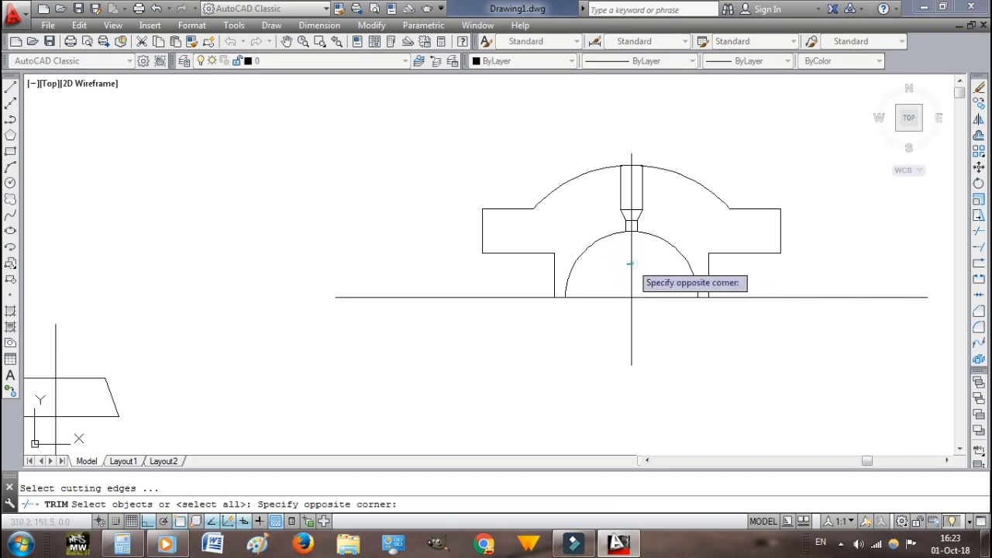
pyautogui.click(629, 263)
pyautogui.press('Return')
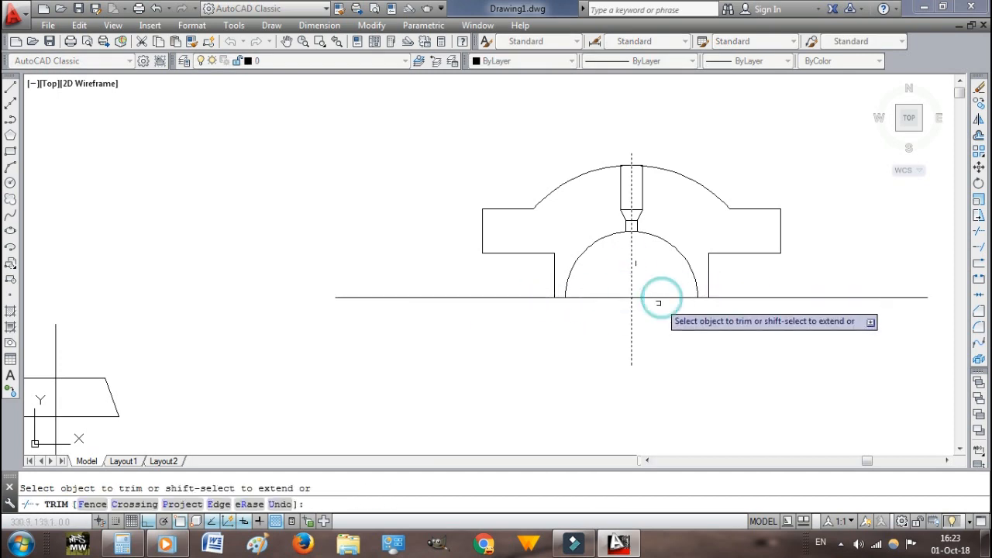
pyautogui.press('Escape')
# Remove the baseline outside the two vertical legs and between the inner arc's ends.
pyautogui.press('Return')
pyautogui.click(708, 284)
pyautogui.click(554, 289)
pyautogui.press('Return')
pyautogui.click(643, 297)
pyautogui.press('Escape')
pyautogui.click(533, 298)
pyautogui.click(542, 297)
pyautogui.press('Delete')
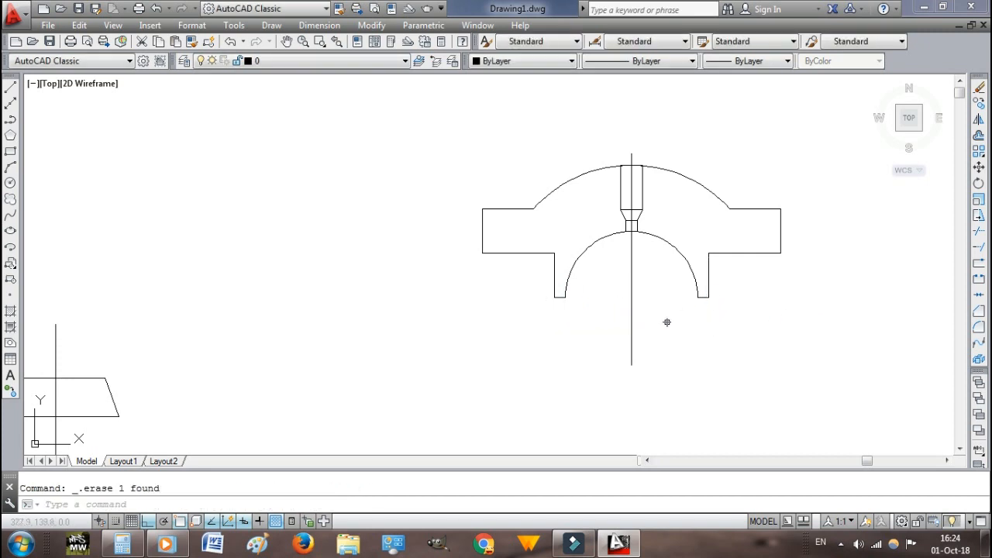
# Draw a construction line between the lower ends of the cap's inner arc.
pyautogui.write('l')
pyautogui.press('Return')
pyautogui.click(565, 298)
pyautogui.click(698, 297)
pyautogui.press('Escape')
# Draw a long horizontal centre line just below the cap's legs, crossing the vertical centre line.
pyautogui.press('Return')
pyautogui.click(632, 298)
pyautogui.press('Return')
pyautogui.click(497, 319)
pyautogui.click(750, 319)
pyautogui.press('Escape')
pyautogui.press('Escape')
# Remove the construction line between the lower ends of the inner arc.
pyautogui.write('tr')
pyautogui.press('Return')
pyautogui.click(556, 292)
pyautogui.click(709, 282)
pyautogui.press('Return')
pyautogui.click(648, 298)
pyautogui.click(599, 298)
pyautogui.press('Escape')
pyautogui.click(600, 297)
pyautogui.press('Delete')
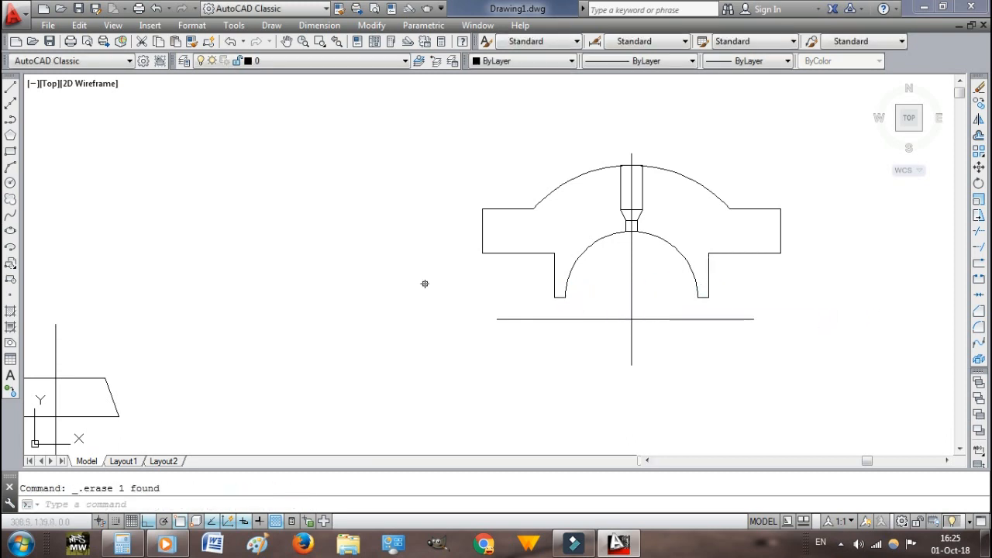
# Move the whole cap from the crossing of its centre lines to the crossing of the base part's centre lines.
pyautogui.scroll(-5, 425, 284)
pyautogui.write('m')
pyautogui.press('Return')
pyautogui.click(413, 211)
pyautogui.click(578, 338)
pyautogui.press('Return')
pyautogui.click(505, 299)
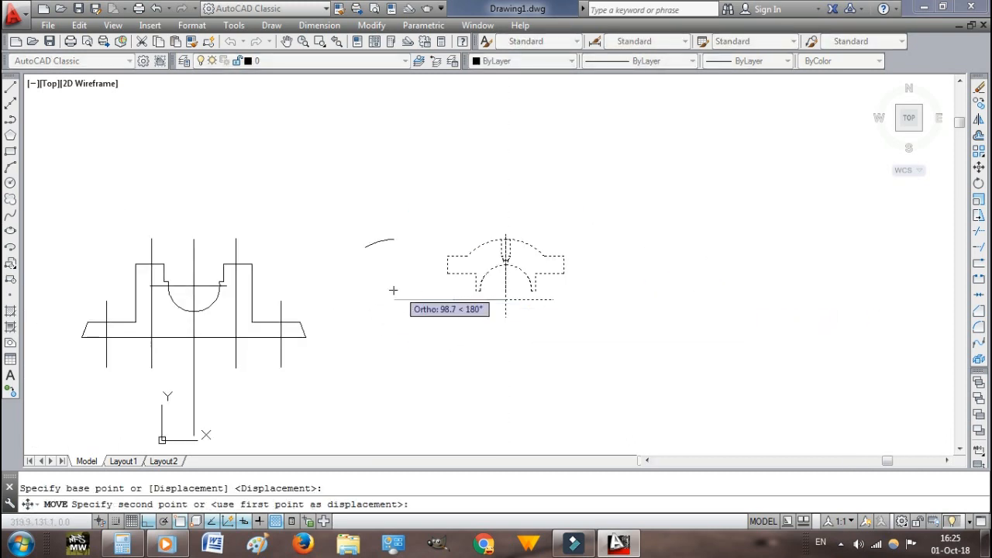
pyautogui.click(194, 286)
# Draw a circle of radius 32 mm in the empty area to the right of the assembled parts.
pyautogui.scroll(4, 194, 286)
pyautogui.scroll(-2, 194, 286)
pyautogui.moveTo(736, 459); pyautogui.dragTo(676, 462)
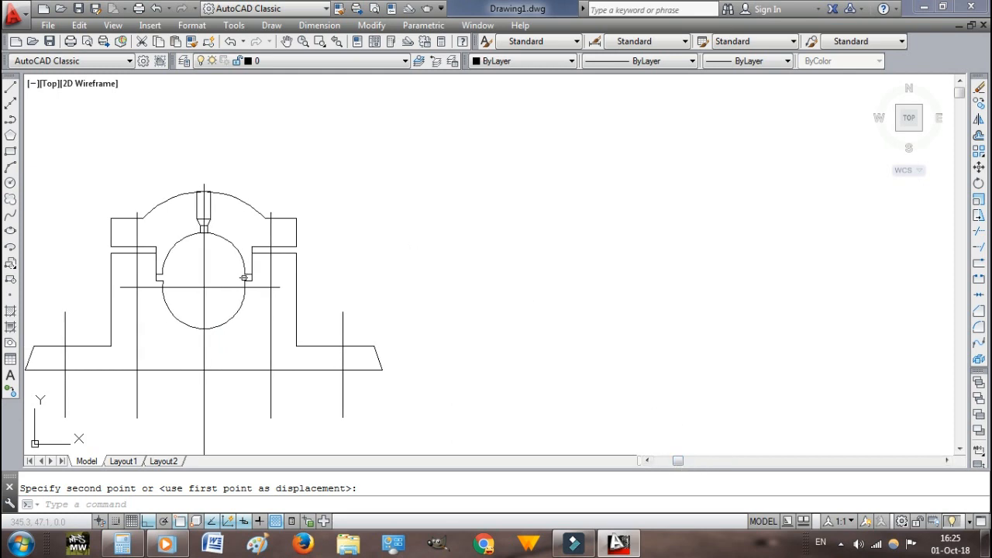
pyautogui.moveTo(677, 460); pyautogui.dragTo(843, 461)
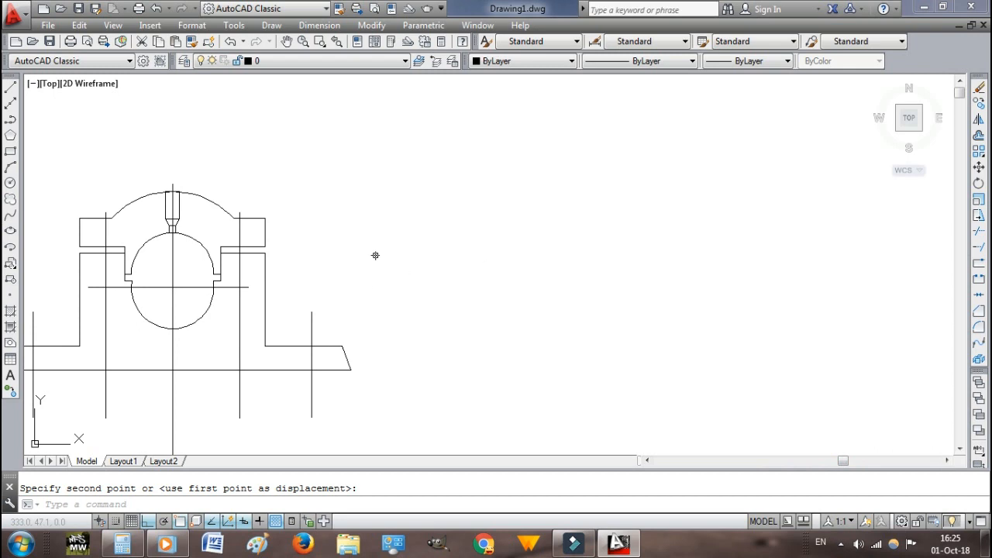
pyautogui.write('c')
pyautogui.press('Return')
pyautogui.click(547, 236)
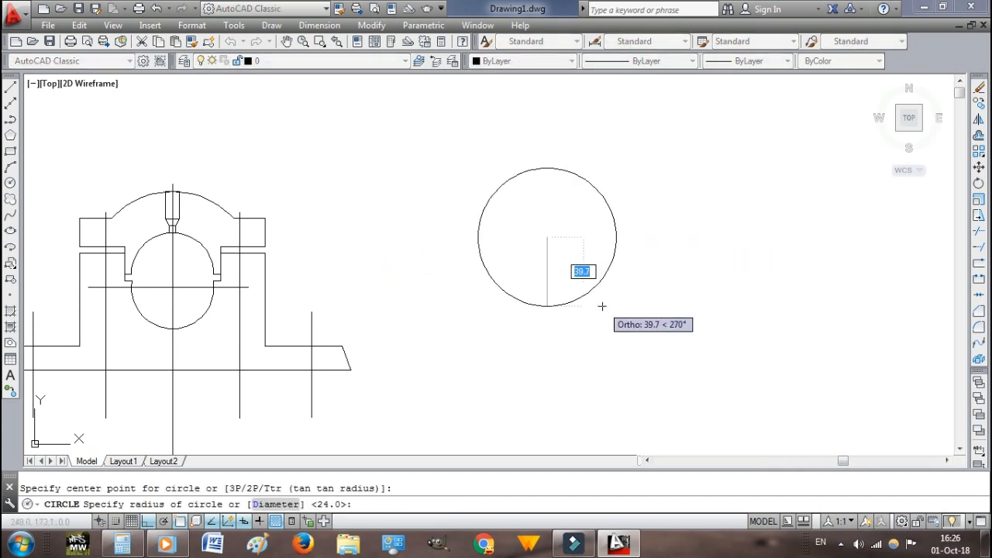
pyautogui.click(123, 544)
pyautogui.click(700, 280)
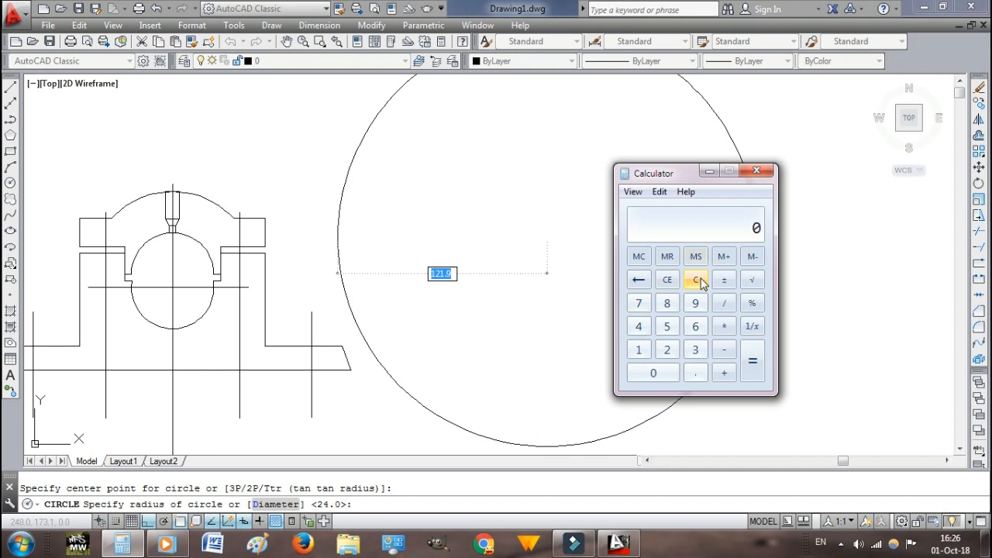
pyautogui.click(710, 171)
pyautogui.write('32')
pyautogui.press('Return')
pyautogui.write('l')
pyautogui.press('Return')
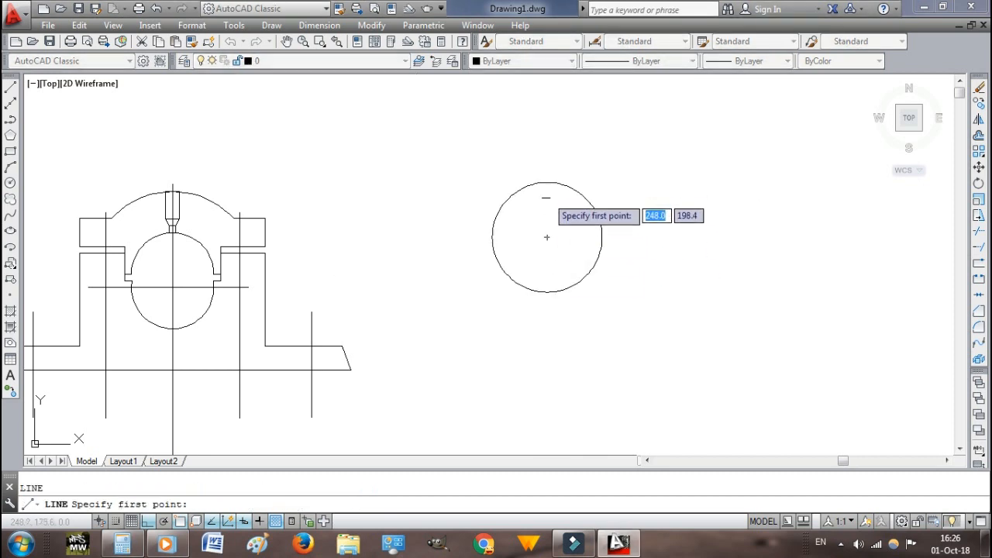
pyautogui.click(546, 237)
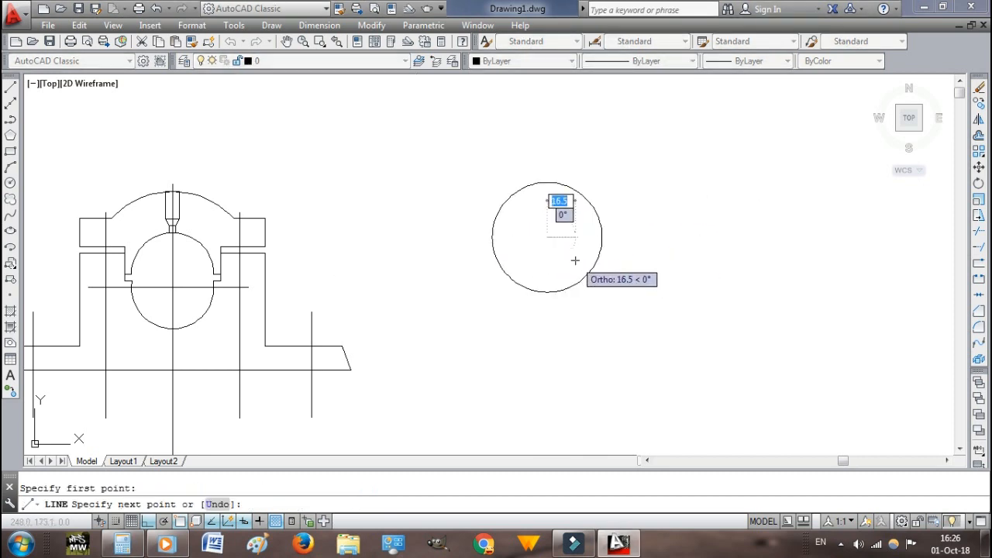
pyautogui.write('24')
pyautogui.press('Return')
pyautogui.press('Escape')
pyautogui.hotkey('ctrl', 'z')
# Draw circles of radius 24, 22 and 16 mm concentric with the 32 mm radius circle.
pyautogui.write('c')
pyautogui.press('Return')
pyautogui.click(547, 237)
pyautogui.write('24')
pyautogui.press('Return')
pyautogui.press('Return')
pyautogui.click(546, 237)
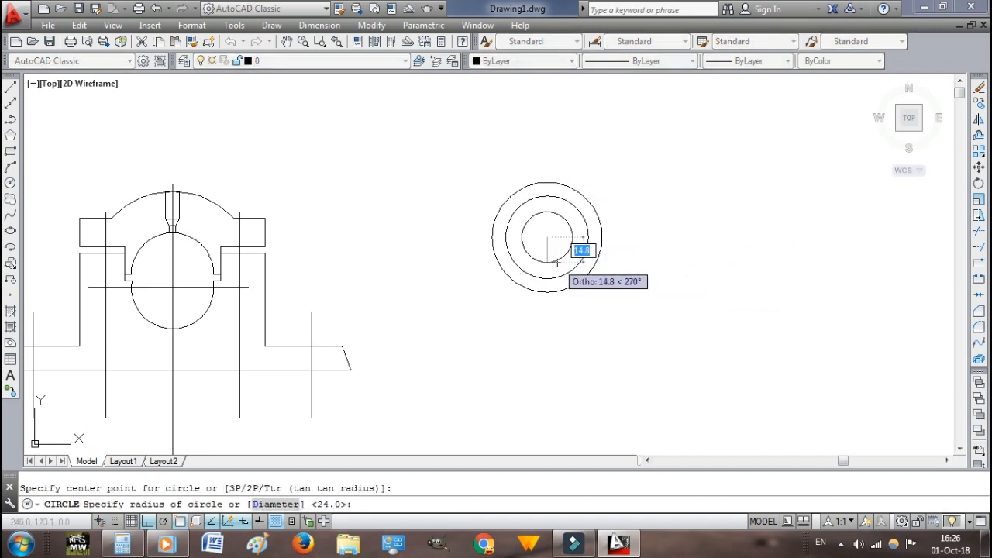
pyautogui.write('22')
pyautogui.press('Return')
pyautogui.press('Return')
pyautogui.click(546, 238)
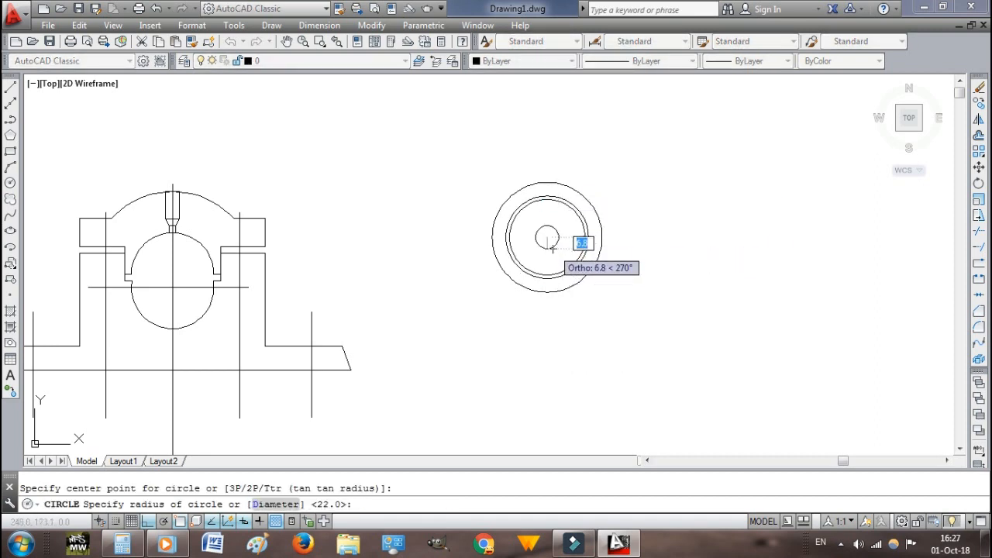
pyautogui.write('16')
pyautogui.press('Return')
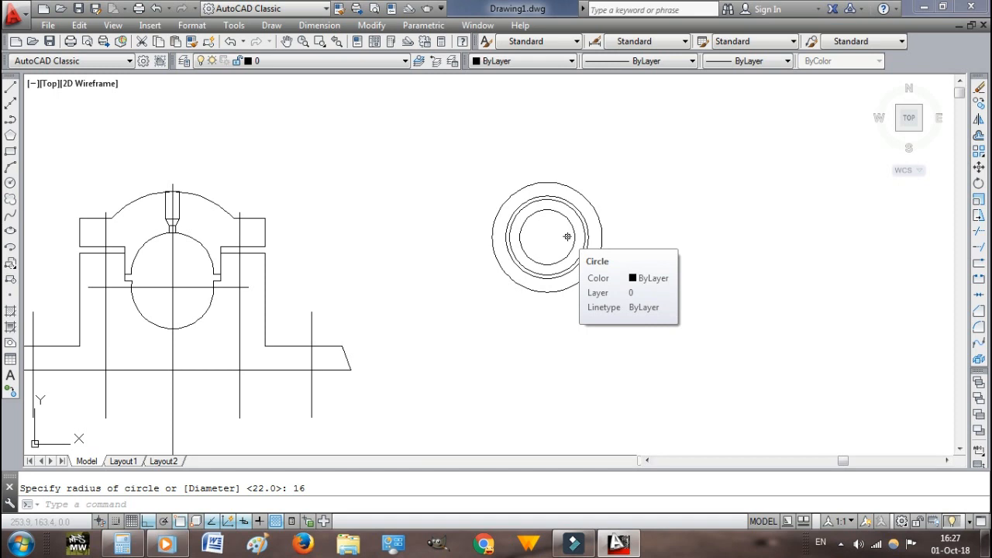
# Draw vertical and horizontal centre lines through the concentric circles, extending beyond the outer circle.
pyautogui.write('l')
pyautogui.press('Return')
pyautogui.click(546, 183)
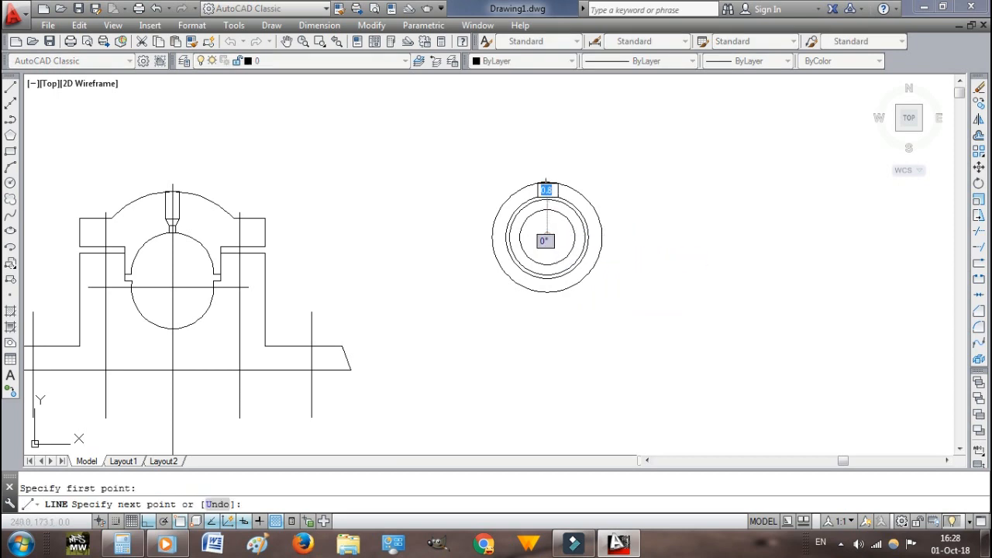
pyautogui.click(553, 356)
pyautogui.press('Escape')
pyautogui.write('l')
pyautogui.press('Return')
pyautogui.click(455, 237)
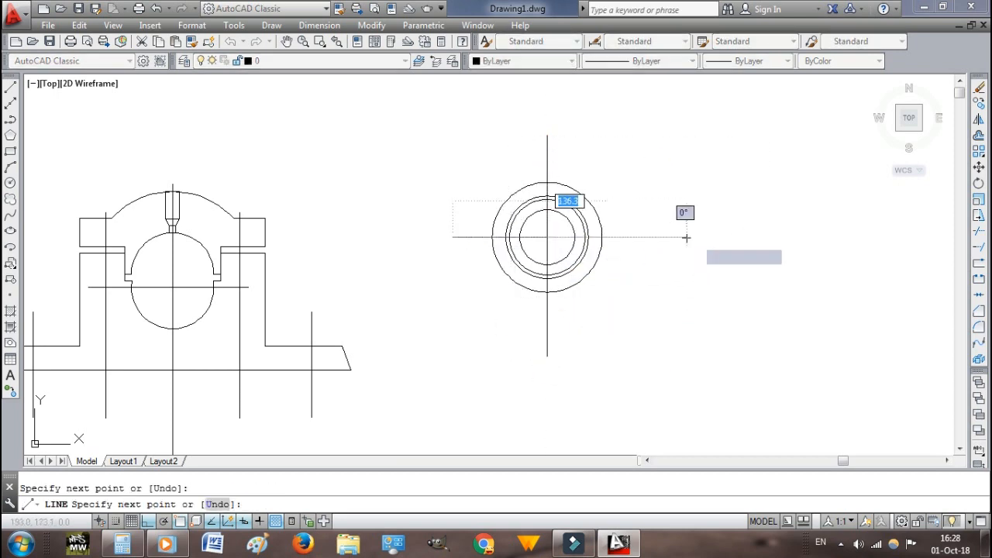
pyautogui.click(697, 238)
pyautogui.press('Escape')
# Draw a 4 mm horizontal line to the left from the lowest point of the innermost circle.
pyautogui.scroll(5, 548, 256)
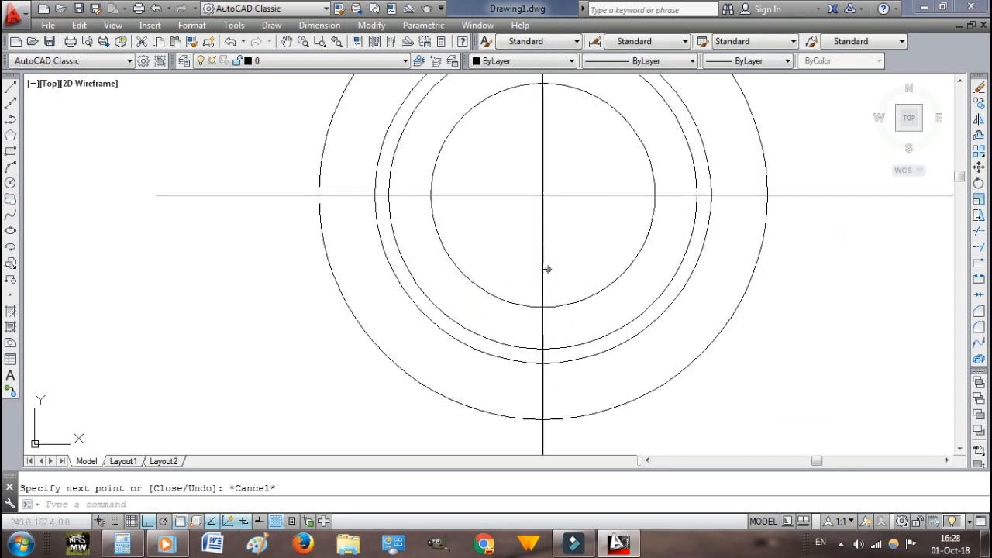
pyautogui.write('l')
pyautogui.press('Return')
pyautogui.click(542, 307)
pyautogui.write('4')
pyautogui.press('Return')
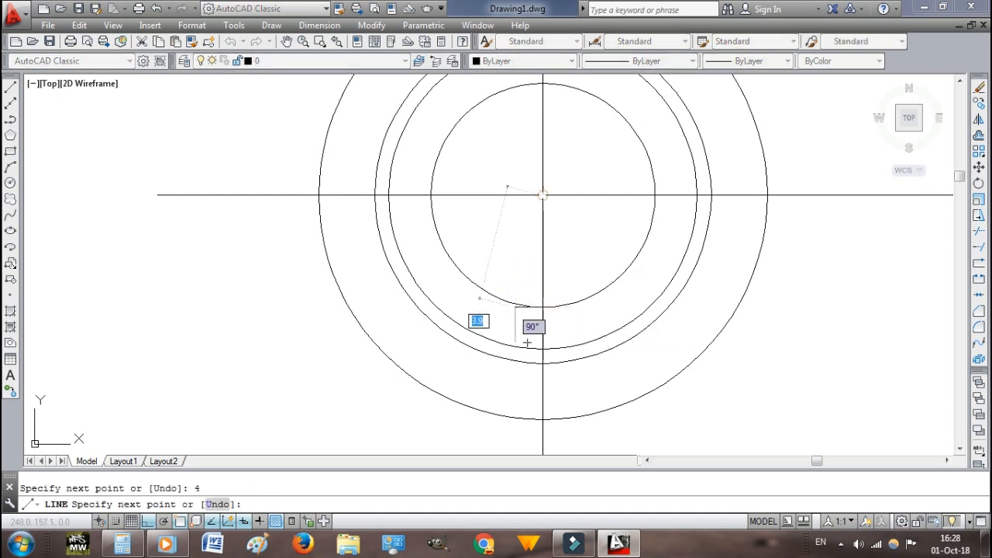
pyautogui.click(516, 400)
pyautogui.press('Escape')
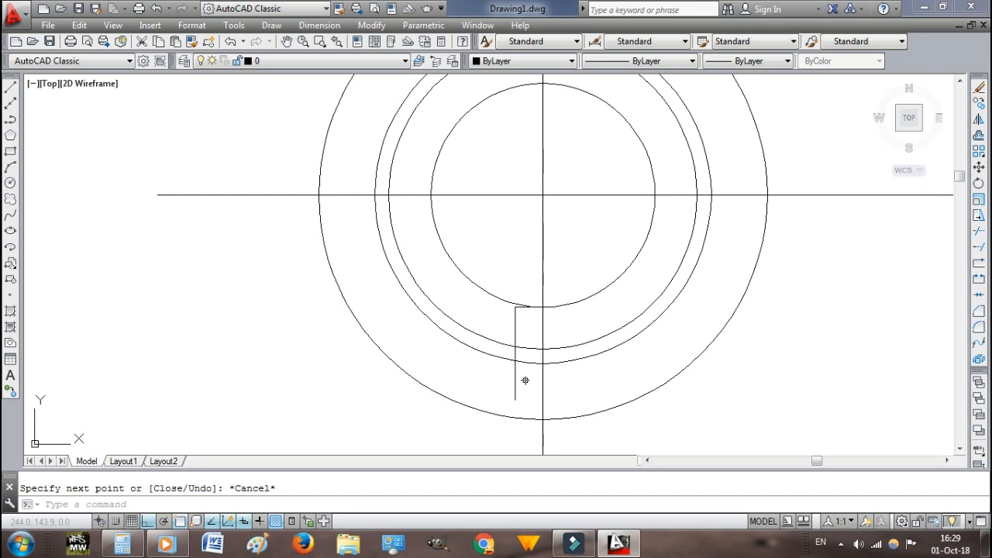
pyautogui.press('Return')
pyautogui.click(515, 400)
pyautogui.write('8')
pyautogui.press('Return')
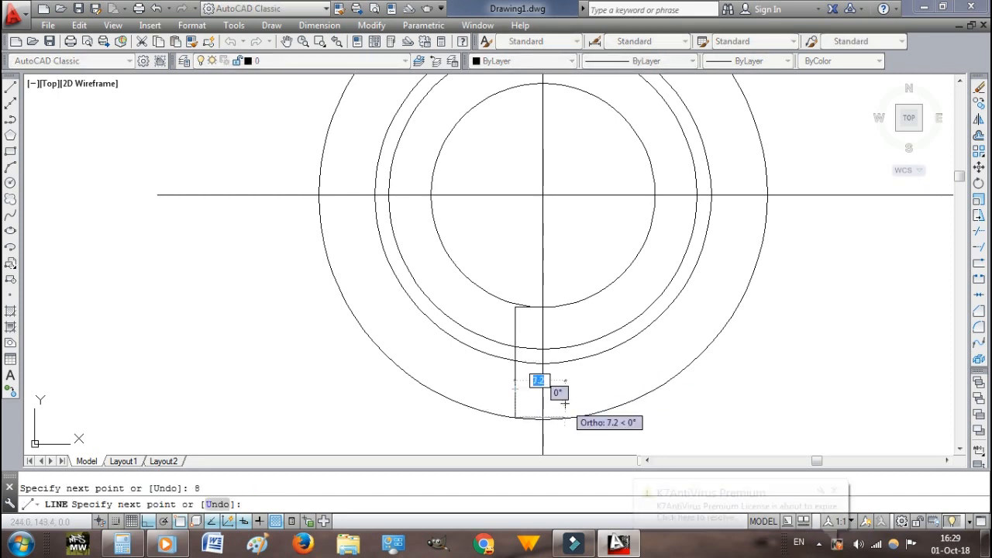
pyautogui.press('Escape')
pyautogui.click(516, 391)
pyautogui.press('Delete')
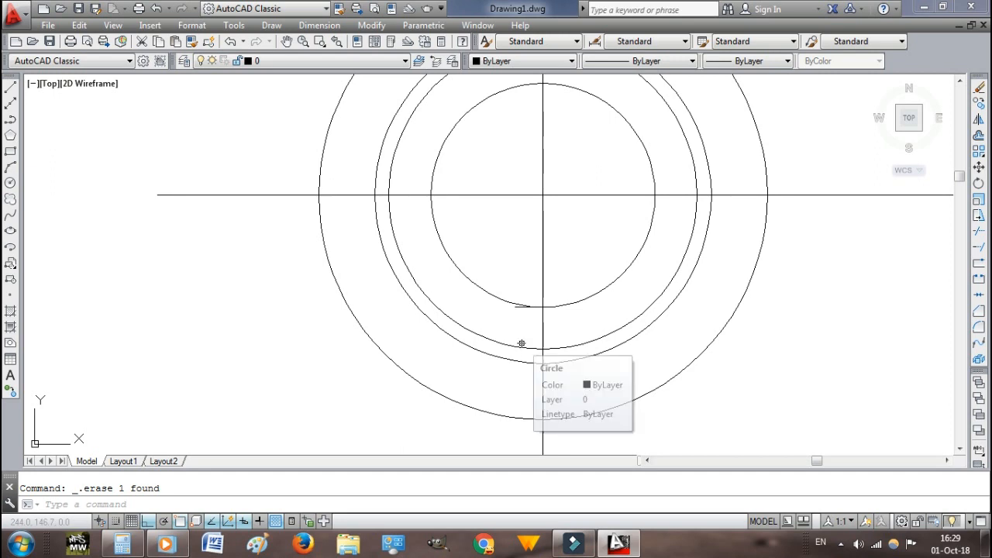
# Complete a rectangle 8 mm wide and about 13.6 mm high below the innermost circle, centred on the vertical centre line.
pyautogui.press('Return')
pyautogui.click(515, 308)
pyautogui.click(516, 385)
pyautogui.press('Return')
pyautogui.press('Return')
pyautogui.click(516, 385)
pyautogui.write('8')
pyautogui.press('Return')
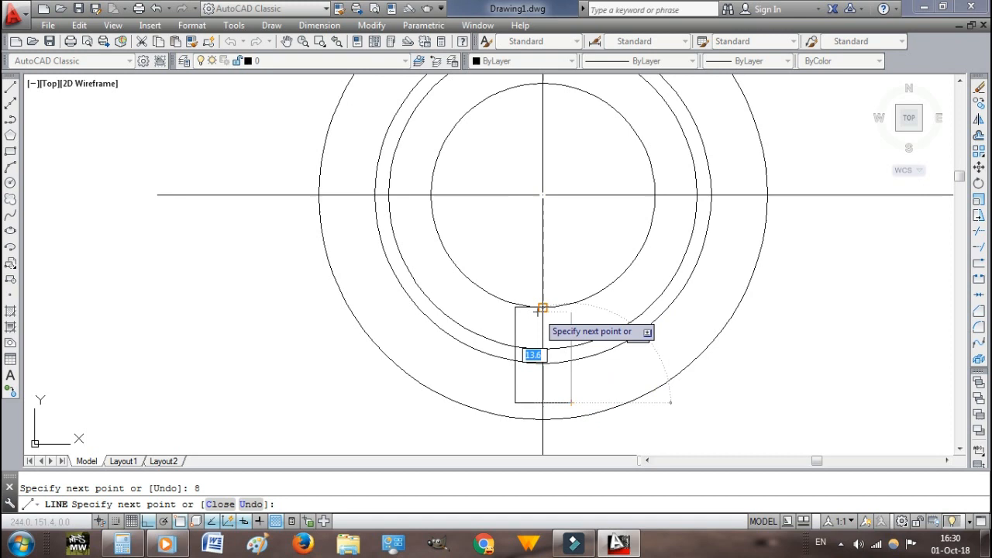
pyautogui.click(573, 307)
pyautogui.click(542, 307)
pyautogui.press('Escape')
pyautogui.press('Escape')
pyautogui.scroll(2, 546, 315)
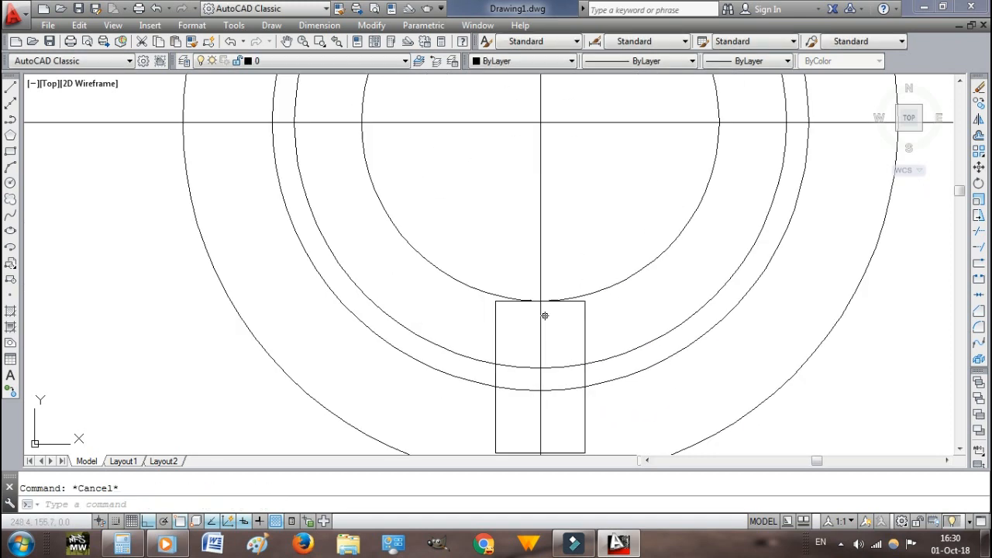
# Trim the 24 mm and 22 mm radius circles inside the rectangle.
pyautogui.write('tr')
pyautogui.press('Return')
pyautogui.click(609, 358)
pyautogui.press('Escape')
pyautogui.press('Return')
pyautogui.click(586, 343)
pyautogui.press('Return')
pyautogui.press('Escape')
pyautogui.scroll(-4, 551, 364)
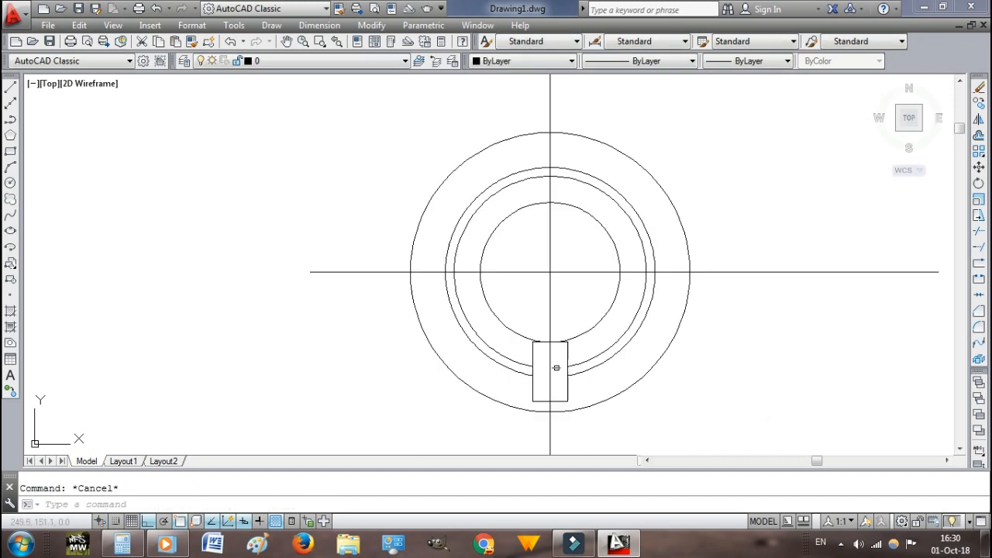
pyautogui.write('m')
pyautogui.press('Return')
pyautogui.click(478, 259)
pyautogui.click(613, 403)
pyautogui.press('Return')
pyautogui.click(553, 331)
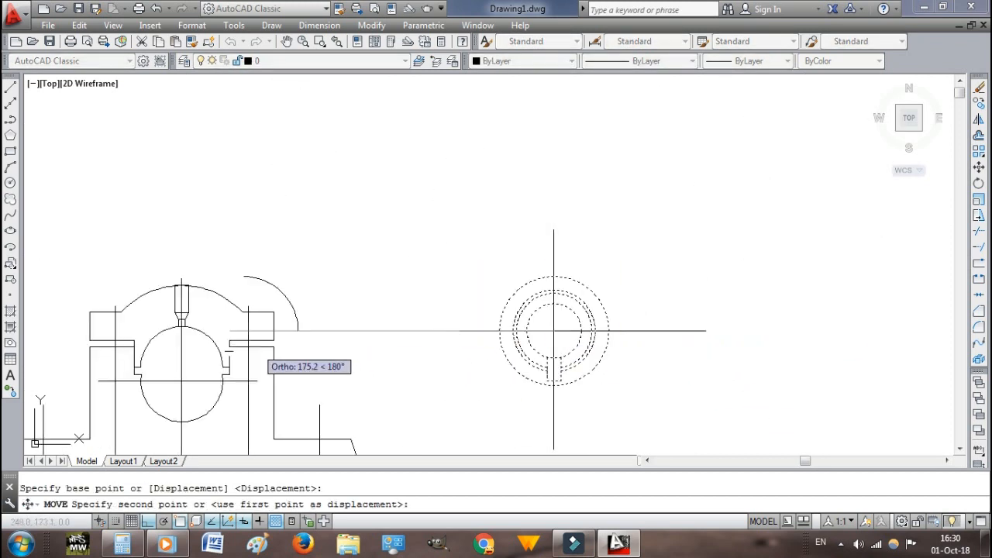
pyautogui.press('Escape')
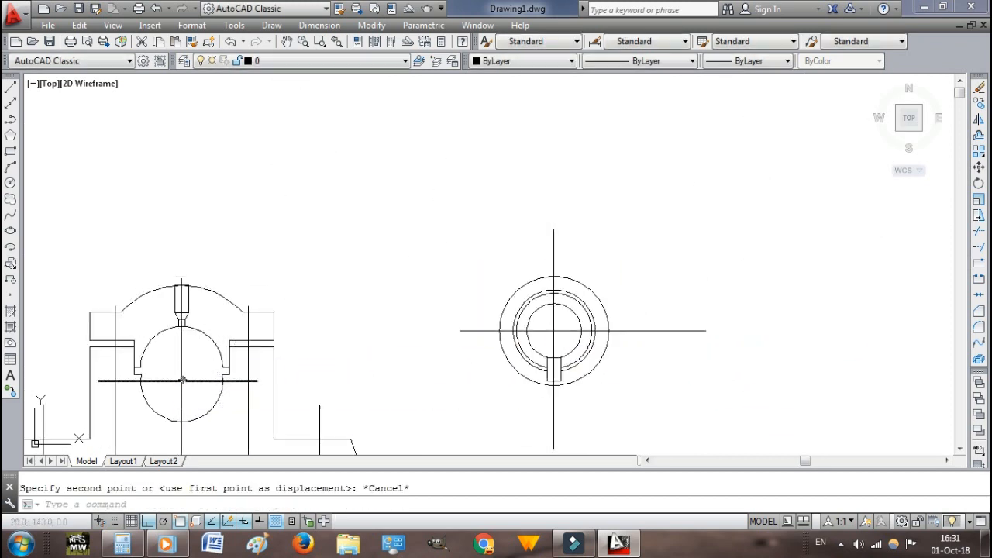
pyautogui.write('m')
pyautogui.press('Return')
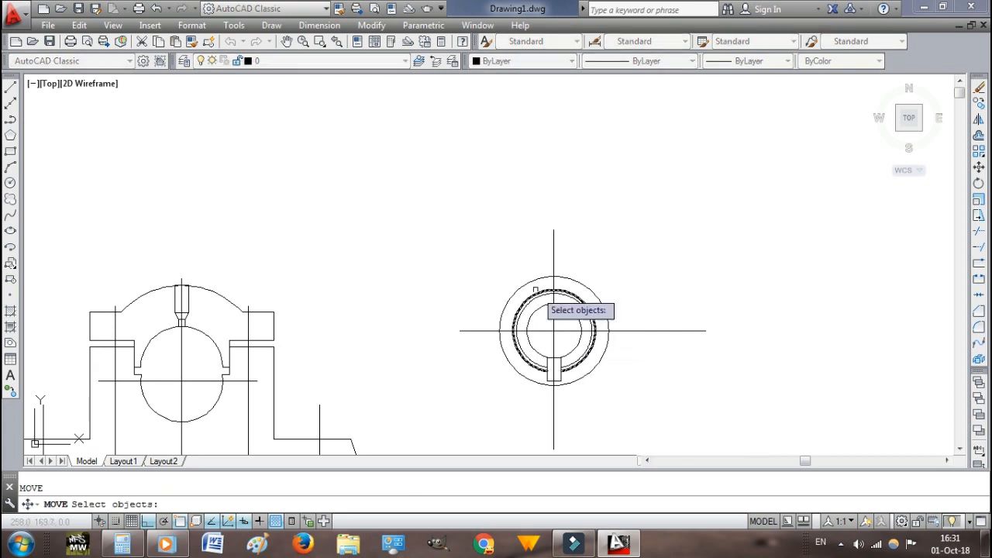
pyautogui.click(539, 295)
pyautogui.click(538, 310)
pyautogui.press('Return')
pyautogui.press('Escape')
# Move the concentric circles and the rectangle's sides and base from the circle centre to the bore centre of the assembled parts.
pyautogui.write('m')
pyautogui.press('Return')
pyautogui.click(539, 279)
pyautogui.click(547, 372)
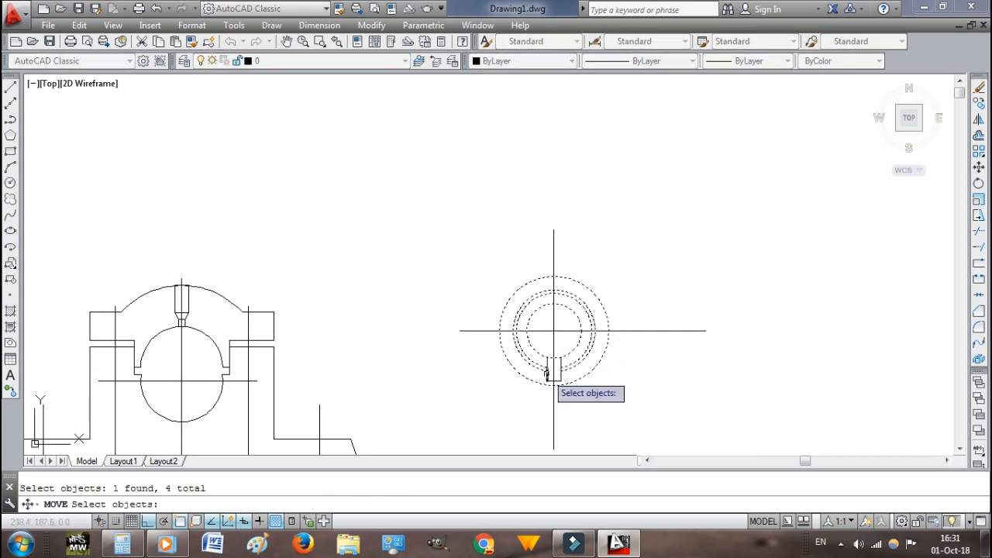
pyautogui.press('Return')
pyautogui.click(554, 331)
pyautogui.click(175, 377)
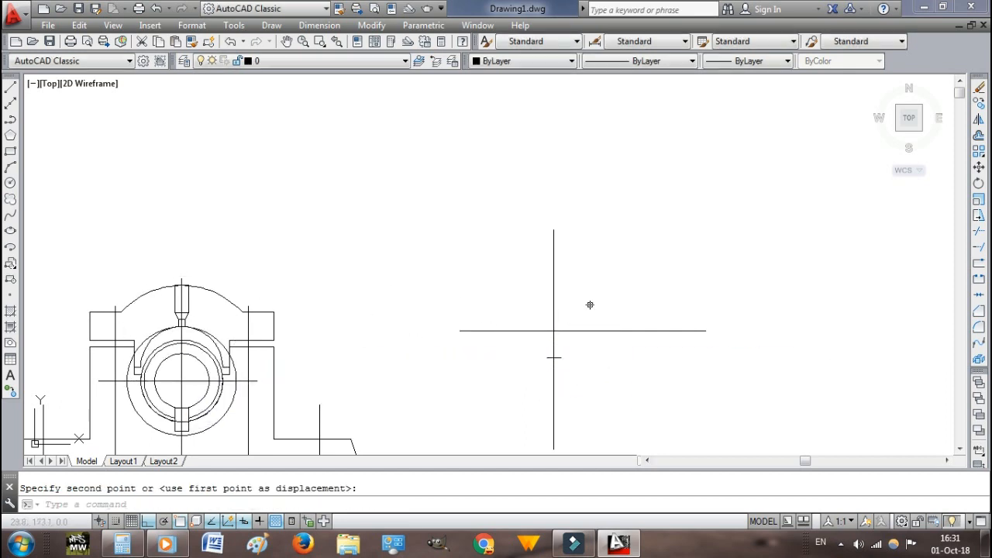
# Erase the centre lines and short line left behind at the circles' original position.
pyautogui.moveTo(641, 383)
pyautogui.mouseDown(button='middle')
pyautogui.moveTo(654, 383)
pyautogui.moveTo(654, 361)
pyautogui.mouseUp(button='middle')
pyautogui.click(661, 425)
pyautogui.click(436, 213)
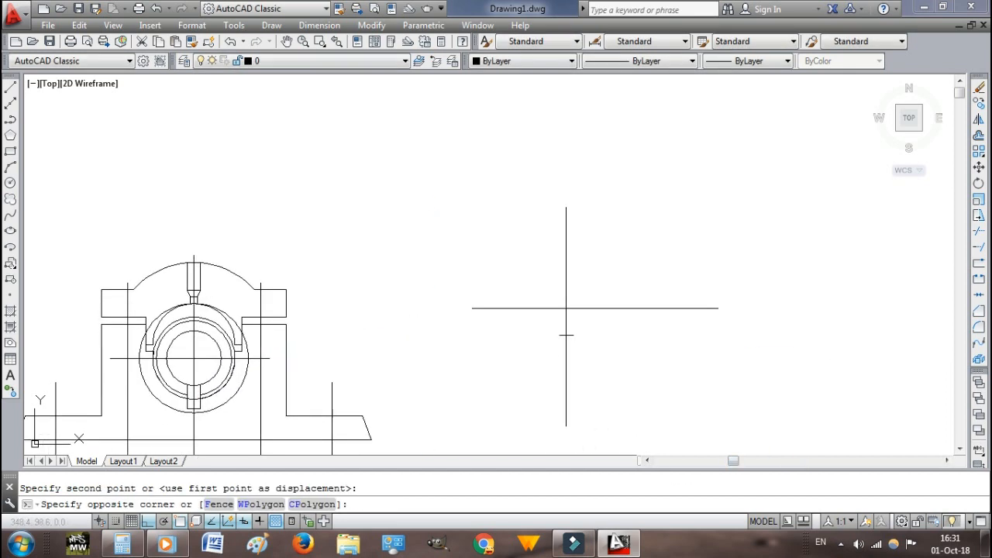
pyautogui.press('Delete')
pyautogui.scroll(2, 145, 374)
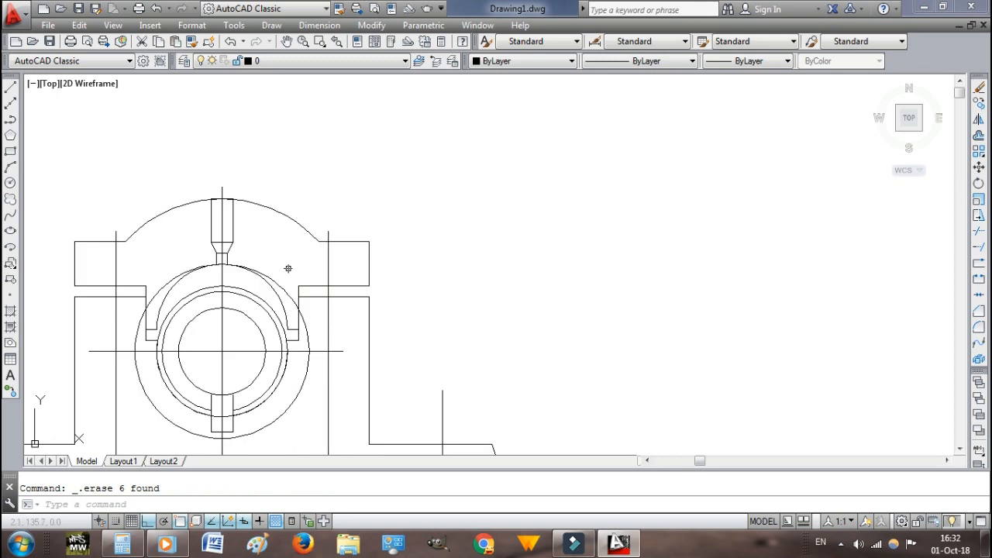
pyautogui.press('Return')
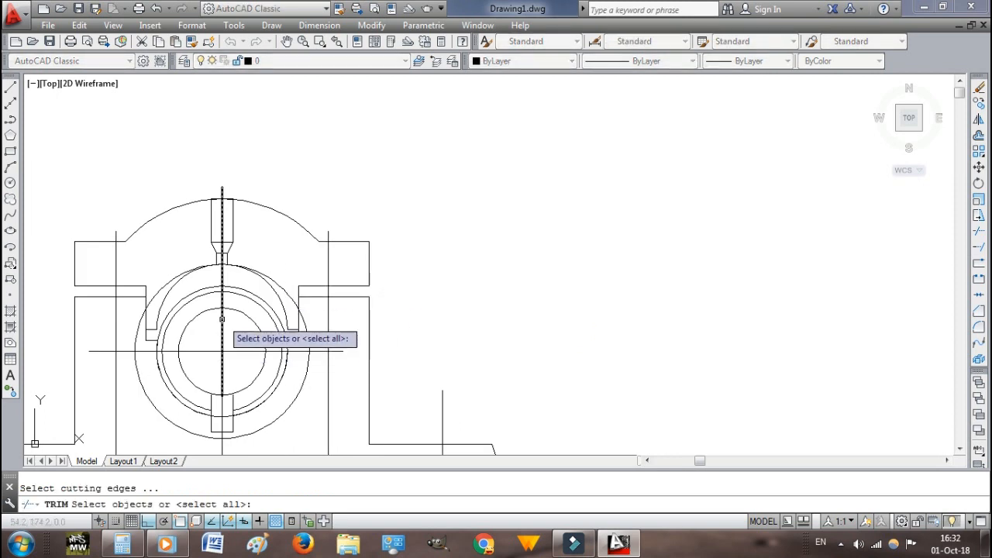
pyautogui.click(222, 319)
pyautogui.click(301, 318)
pyautogui.press('Return')
pyautogui.click(288, 327)
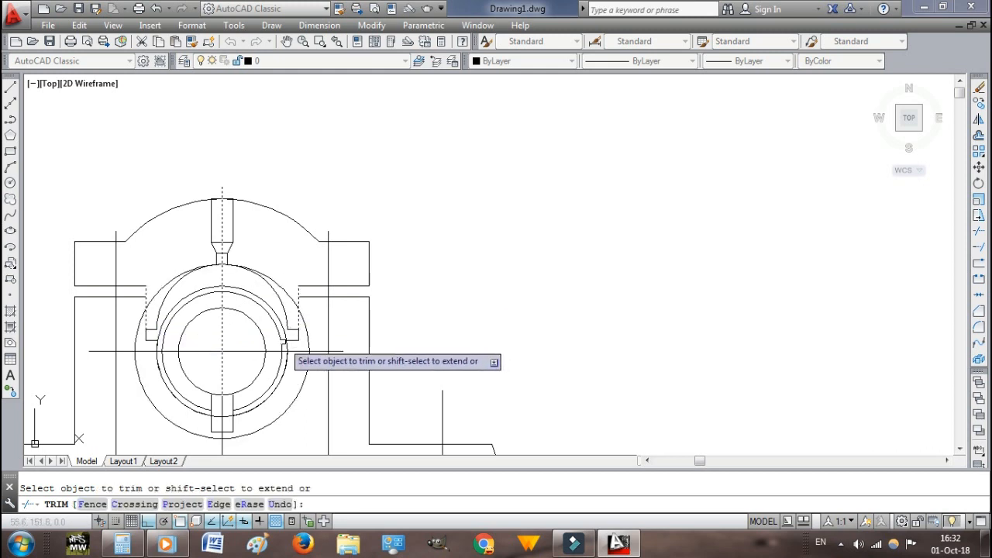
pyautogui.press('Escape')
# Remove the two short horizontal step lines on the left side between the vertical edge and the 24 mm radius circle.
pyautogui.scroll(-3, 341, 237)
pyautogui.scroll(5, 234, 304)
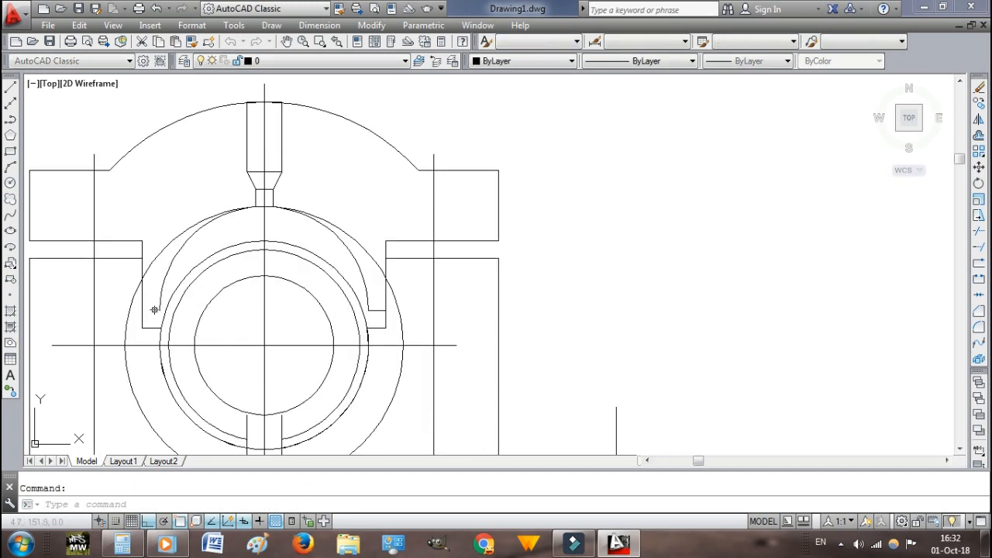
pyautogui.write('tr')
pyautogui.press('Return')
pyautogui.click(140, 258)
pyautogui.click(161, 326)
pyautogui.press('Return')
pyautogui.click(140, 309)
pyautogui.click(141, 305)
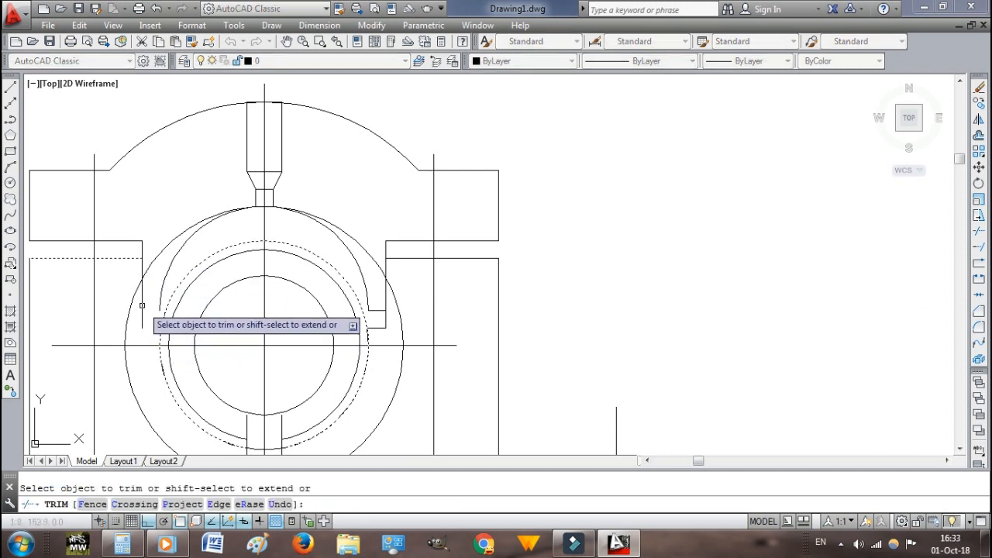
pyautogui.press('Escape')
# Trim the lower portions of the left and right vertical step edges inside the outermost circle.
pyautogui.press('Return')
pyautogui.click(127, 257)
pyautogui.press('Return')
pyautogui.click(142, 310)
pyautogui.press('Escape')
pyautogui.press('Return')
pyautogui.click(391, 258)
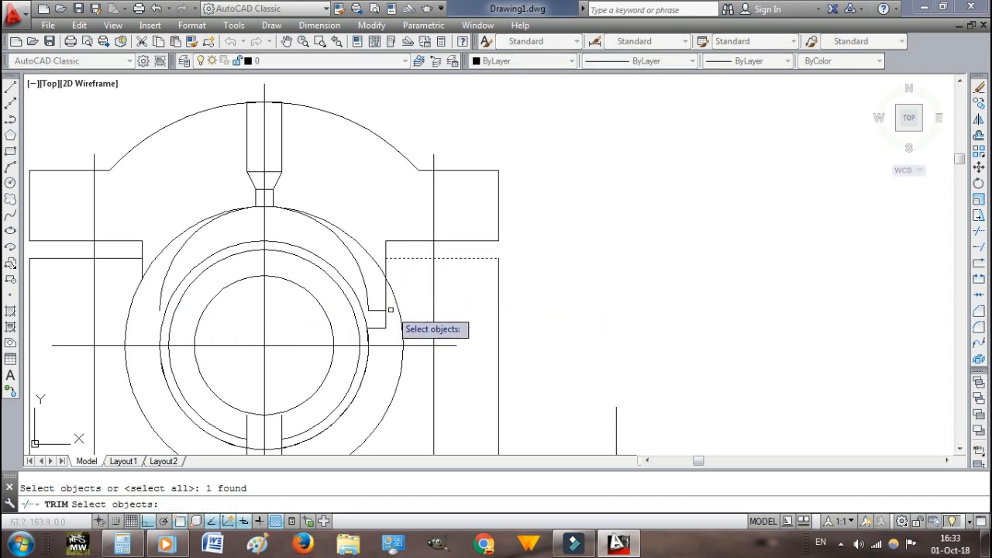
pyautogui.press('Return')
pyautogui.press('Escape')
# Erase the two inner arcs and the short horizontal step lines at the right inside the outermost circle.
pyautogui.click(368, 291)
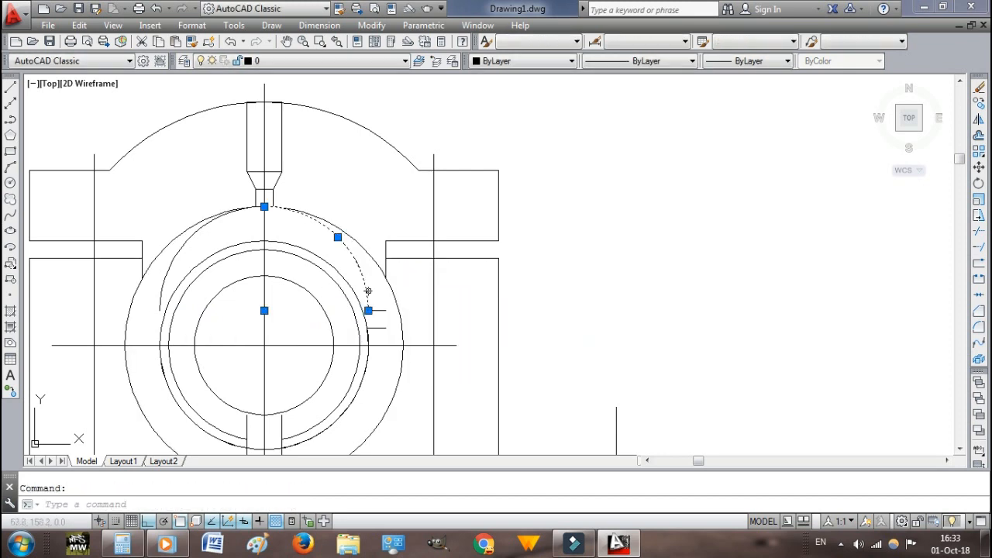
pyautogui.click(186, 241)
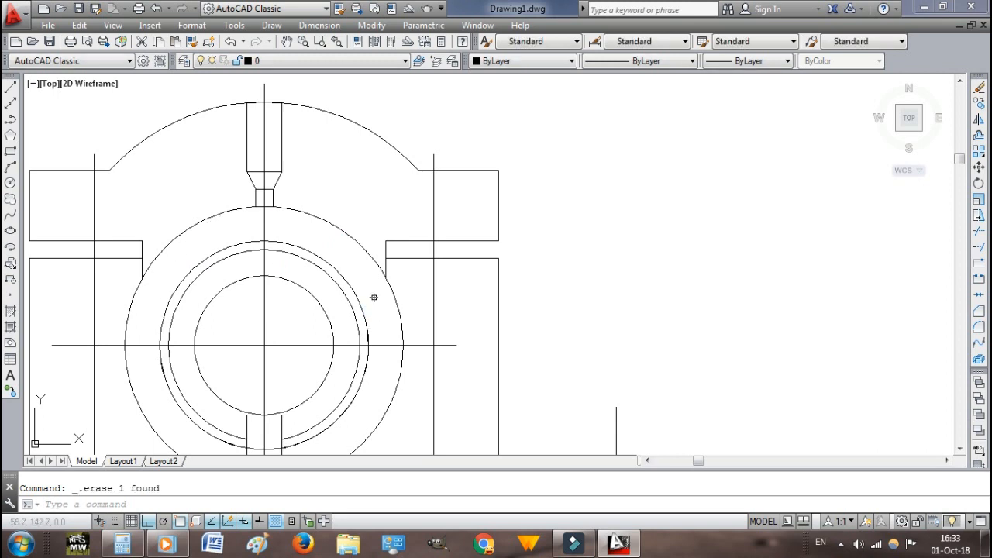
# Draw connected lines to the right of the assembly: about 21 mm horizontal, 98 mm downward and 12 mm leftward.
pyautogui.scroll(-4, 374, 298)
pyautogui.write('l')
pyautogui.press('Return')
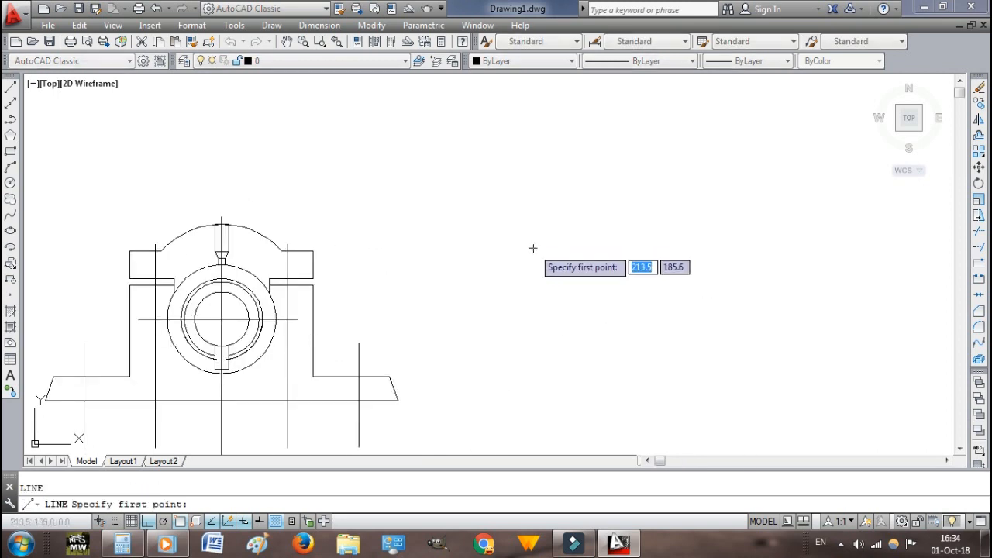
pyautogui.click(528, 235)
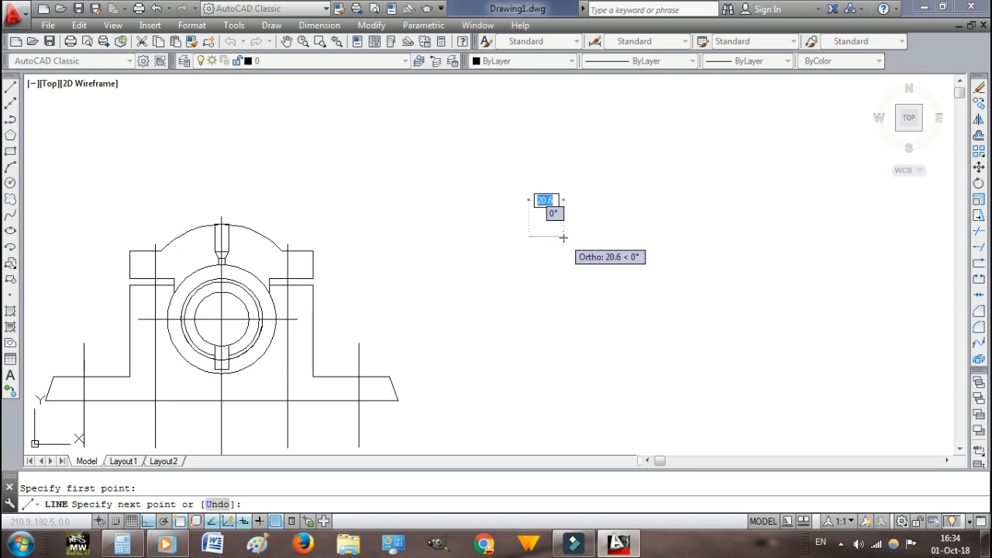
pyautogui.click(563, 237)
pyautogui.write('98')
pyautogui.press('Return')
pyautogui.write('12')
pyautogui.press('Return')
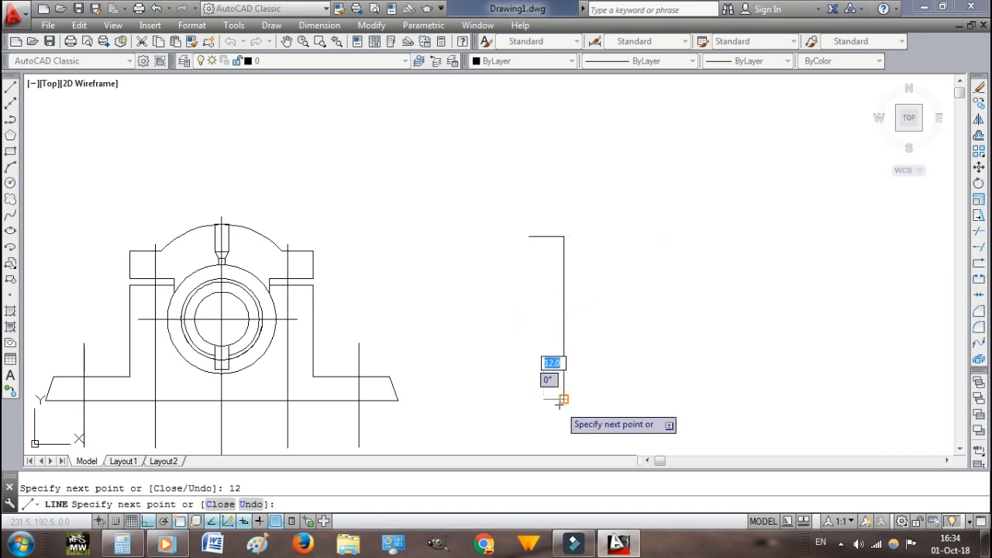
# Erase the overlong top line and close the rectangle with a 12 mm top edge and a left side.
pyautogui.press('Escape')
pyautogui.click(554, 399)
pyautogui.click(649, 193)
pyautogui.press('Escape')
pyautogui.click(547, 236)
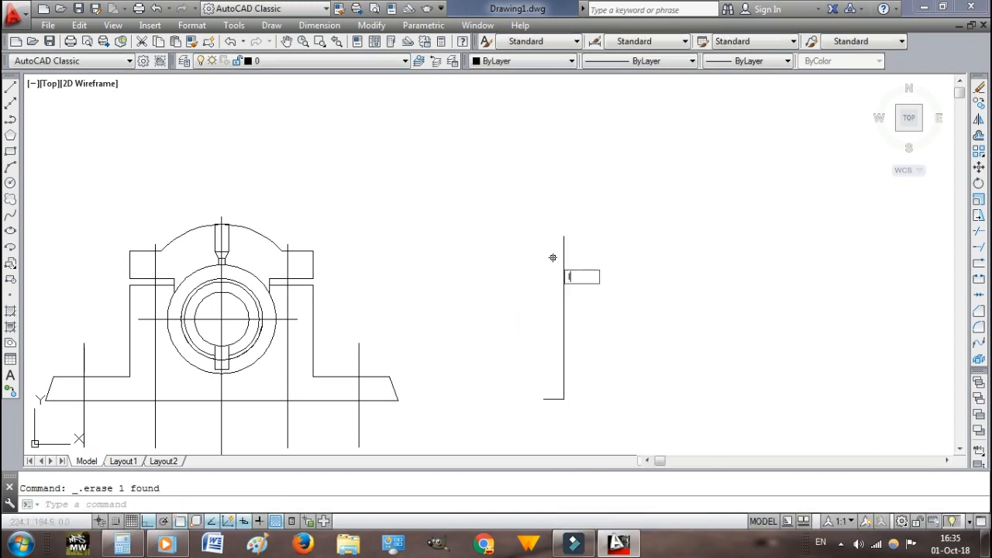
pyautogui.write('l')
pyautogui.press('Return')
pyautogui.click(564, 236)
pyautogui.write('12')
pyautogui.press('Return')
pyautogui.click(543, 399)
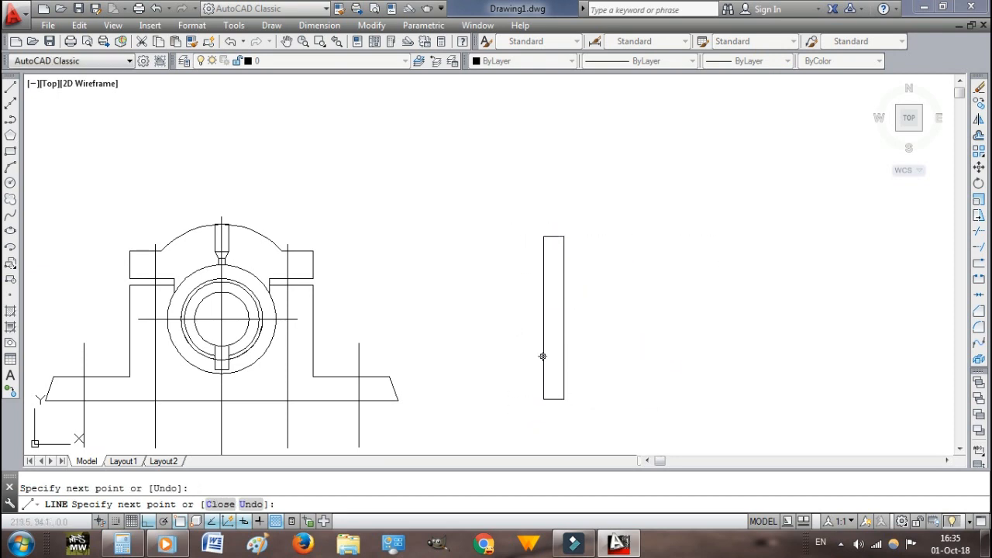
pyautogui.press('Escape')
# Draw a vertical centre line through the tall rectangle, extending beyond its top and bottom edges.
pyautogui.scroll(1, 593, 256)
pyautogui.scroll(-1, 598, 271)
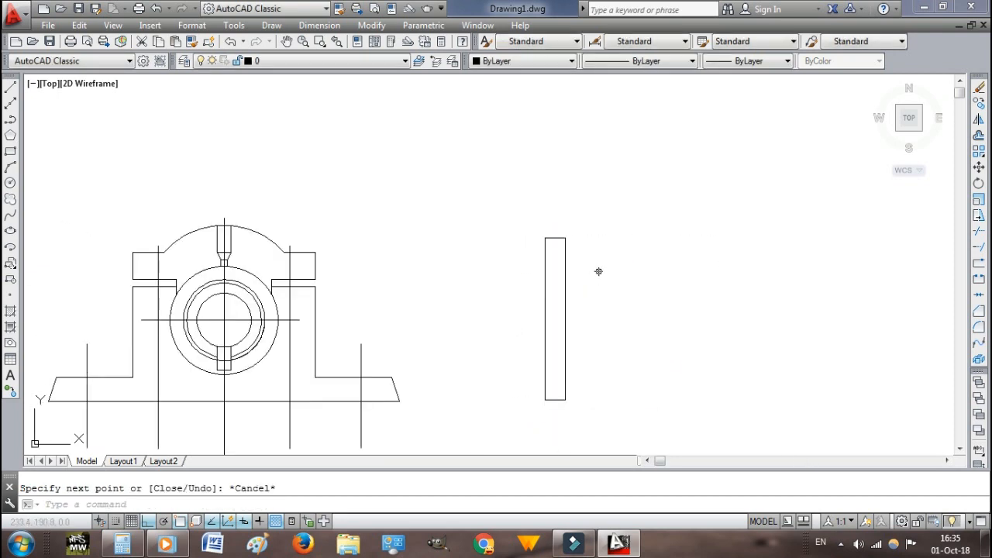
pyautogui.write('l')
pyautogui.press('Return')
pyautogui.click(555, 238)
pyautogui.click(555, 169)
pyautogui.click(554, 449)
pyautogui.press('Escape')
# Draw a three-point arc through both upper corners of the rectangle, bulging above its top edge.
pyautogui.scroll(2, 561, 234)
pyautogui.scroll(5, 561, 234)
pyautogui.write('a')
pyautogui.press('Return')
pyautogui.click(591, 252)
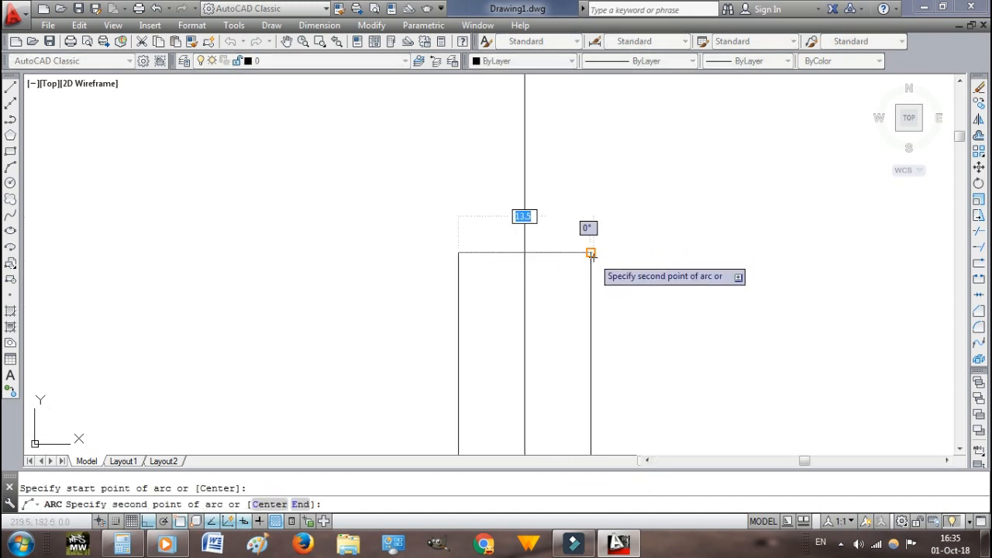
pyautogui.click(591, 255)
pyautogui.click(529, 351)
# Trim the excess arc below the rectangle's upper corners and erase the leftover piece inside the shank.
pyautogui.write('tr')
pyautogui.press('Return')
pyautogui.click(577, 252)
pyautogui.click(591, 274)
pyautogui.scroll(-3, 622, 270)
pyautogui.scroll(2, 640, 348)
pyautogui.scroll(-3, 767, 225)
pyautogui.scroll(-3, 767, 221)
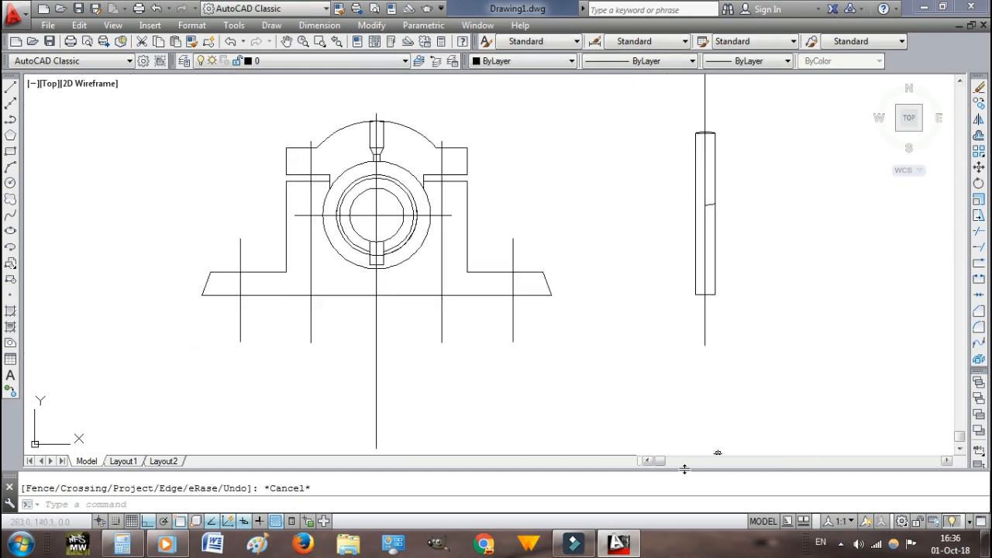
pyautogui.scroll(3, 538, 182)
pyautogui.click(525, 220)
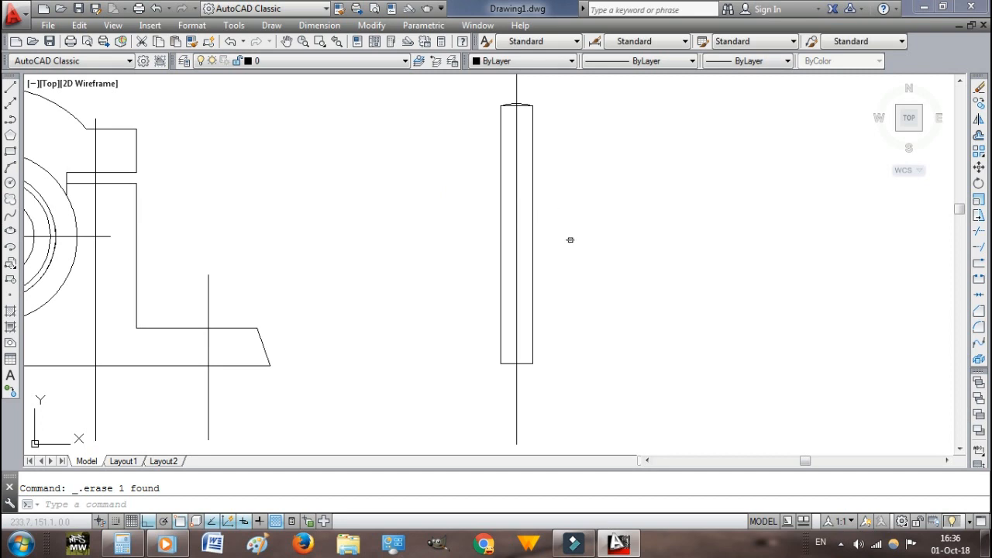
# Draw the right half of the bolt head below the shank, starting from the midpoint of its bottom edge.
pyautogui.write('l')
pyautogui.press('Return')
pyautogui.click(517, 363)
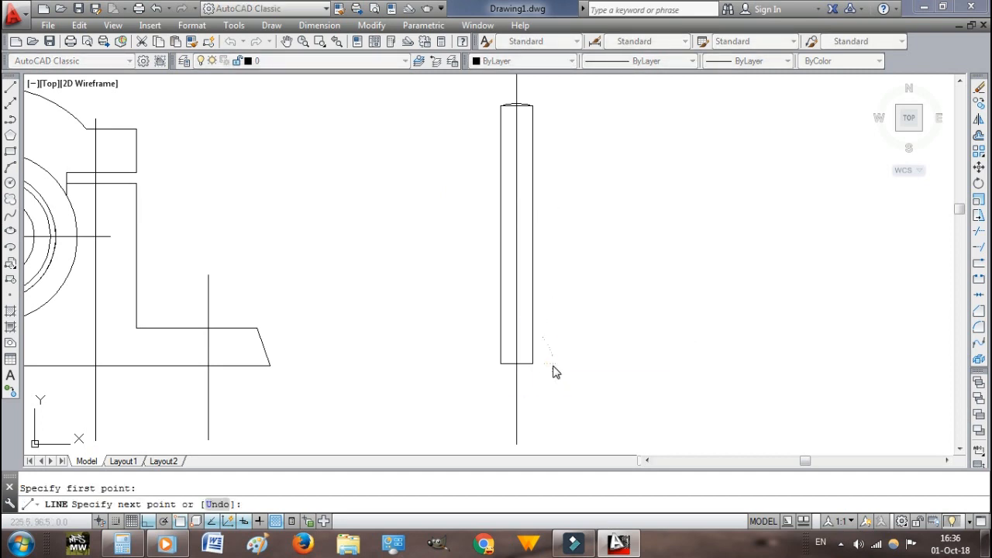
pyautogui.click(548, 384)
pyautogui.press('Escape')
# Draw a 35 mm line down from the shank's top centre, continuing horizontally past its right side.
pyautogui.scroll(-3, 555, 385)
pyautogui.scroll(4, 502, 255)
pyautogui.write('l')
pyautogui.press('Return')
pyautogui.click(438, 134)
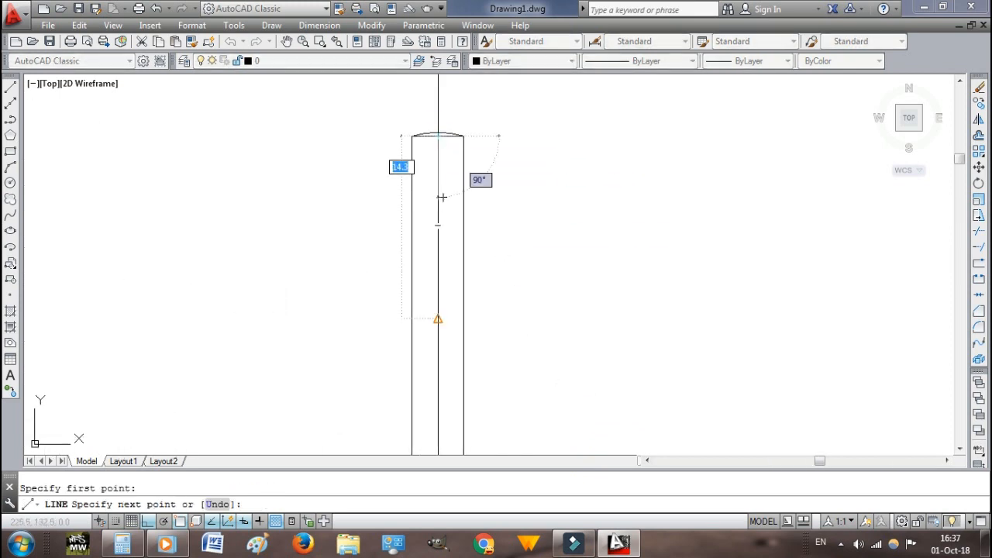
pyautogui.write('35')
pyautogui.press('Return')
pyautogui.click(522, 306)
pyautogui.press('Escape')
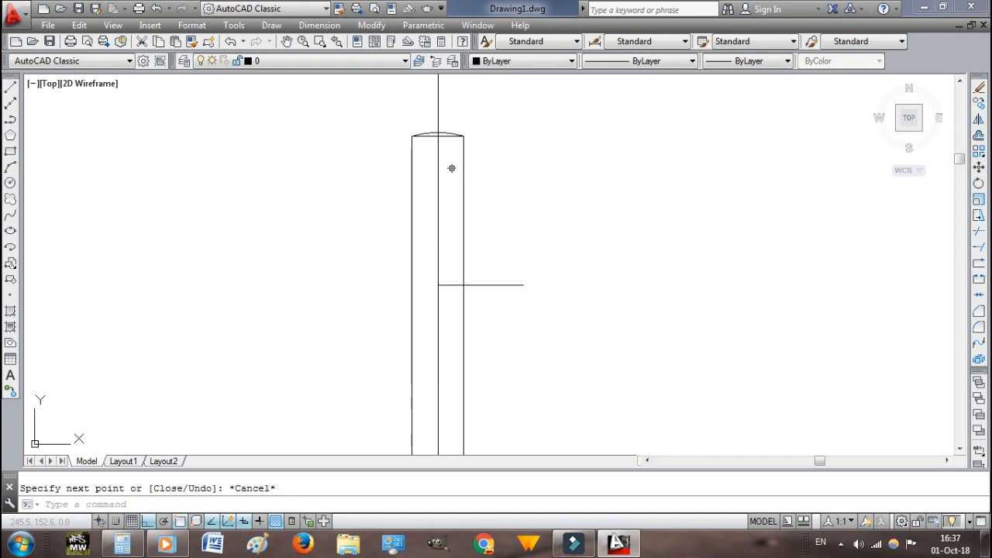
# Offset the 35 mm vertical line by 4 mm to the right inside the shank.
pyautogui.write('o')
pyautogui.press('Return')
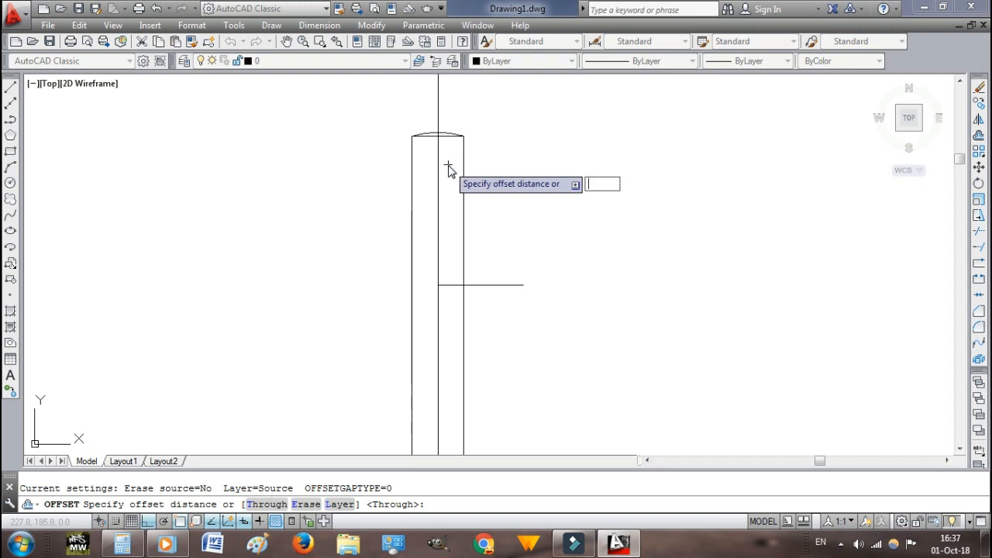
pyautogui.write('4')
pyautogui.press('Return')
pyautogui.click(438, 175)
pyautogui.click(532, 199)
pyautogui.scroll(-2, 518, 221)
pyautogui.click(481, 242)
pyautogui.press('Escape')
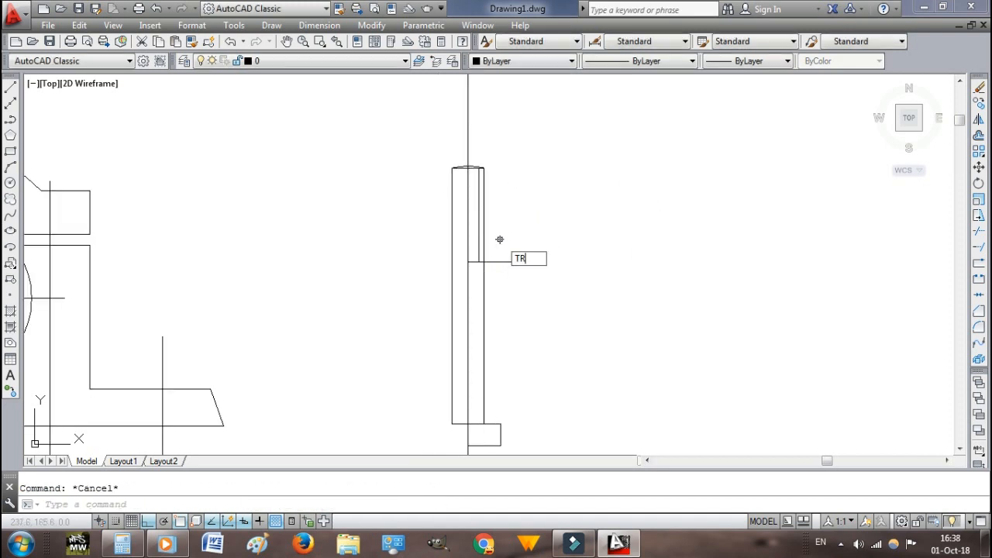
# Trim the horizontal thread-end line where it extends past the shank's right side.
pyautogui.press('Return')
pyautogui.click(485, 222)
pyautogui.press('Return')
pyautogui.click(500, 262)
pyautogui.press('Escape')
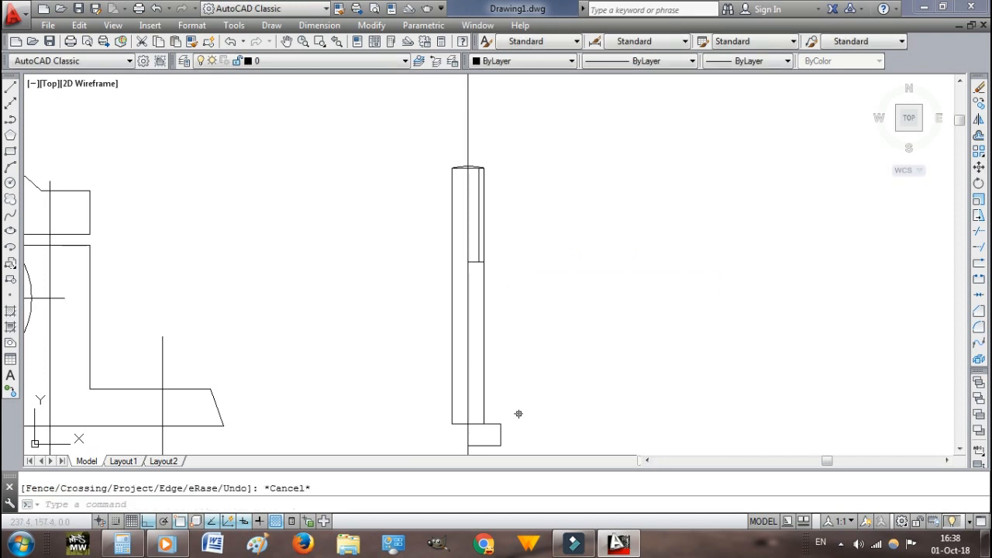
pyautogui.write('a')
pyautogui.press('Return')
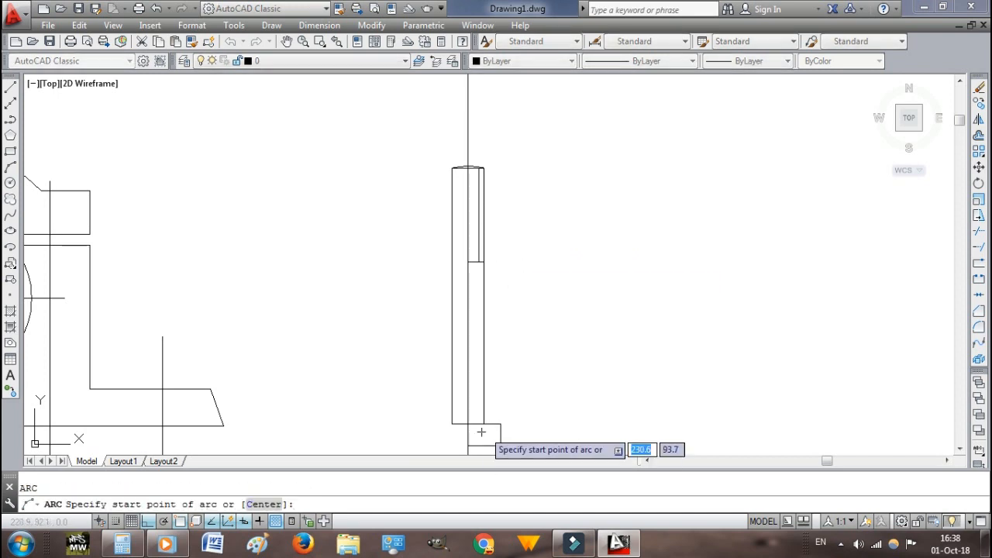
pyautogui.moveTo(479, 432); pyautogui.dragTo(480, 364, button='middle')
pyautogui.click(468, 376)
pyautogui.click(500, 377)
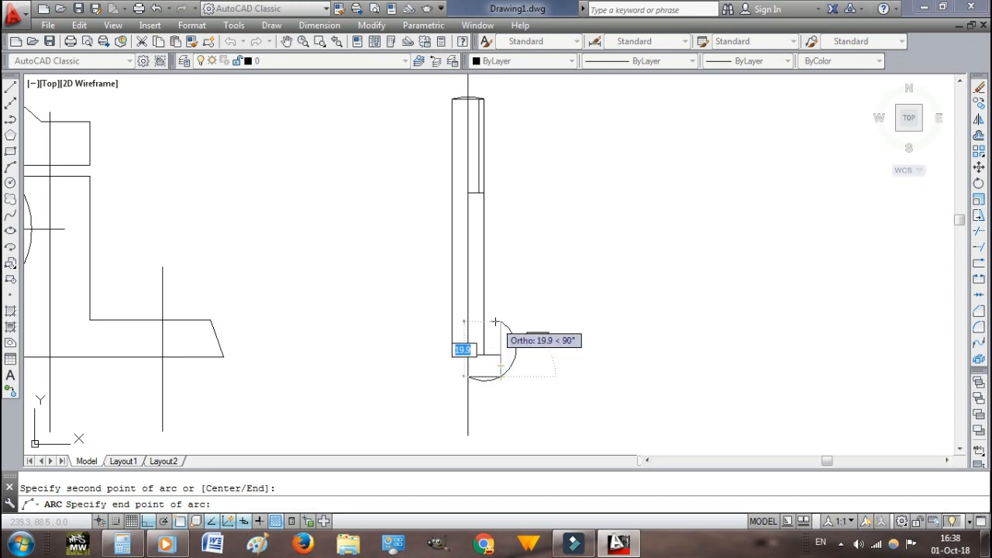
pyautogui.press('Escape')
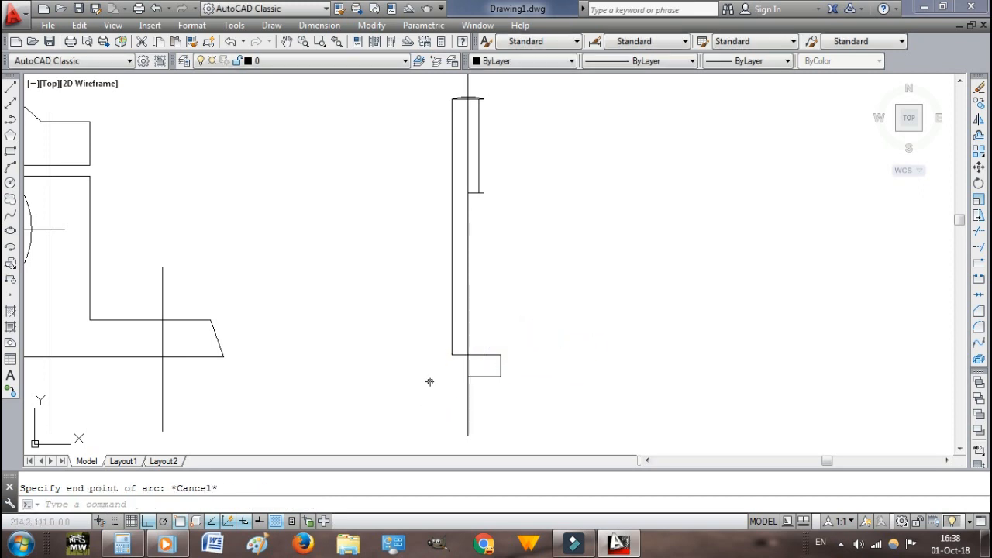
# Mirror the right half of the bolt head about the vertical centre line, keeping the original.
pyautogui.write('mi')
pyautogui.press('Return')
pyautogui.click(482, 378)
pyautogui.press('Return')
pyautogui.click(468, 377)
pyautogui.click(468, 368)
pyautogui.press('Return')
pyautogui.write('a')
pyautogui.press('Return')
pyautogui.click(435, 377)
pyautogui.click(500, 376)
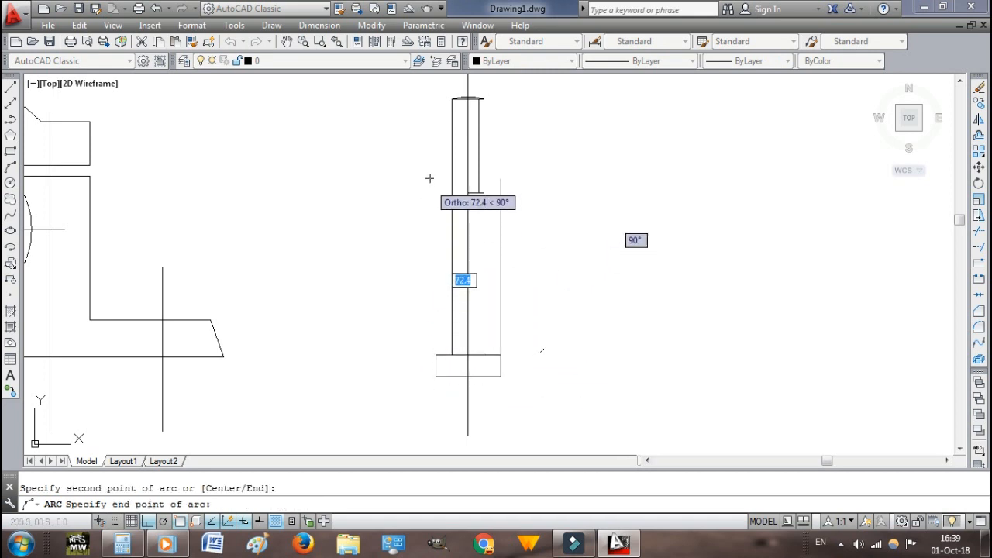
pyautogui.press('Escape')
pyautogui.press('Return')
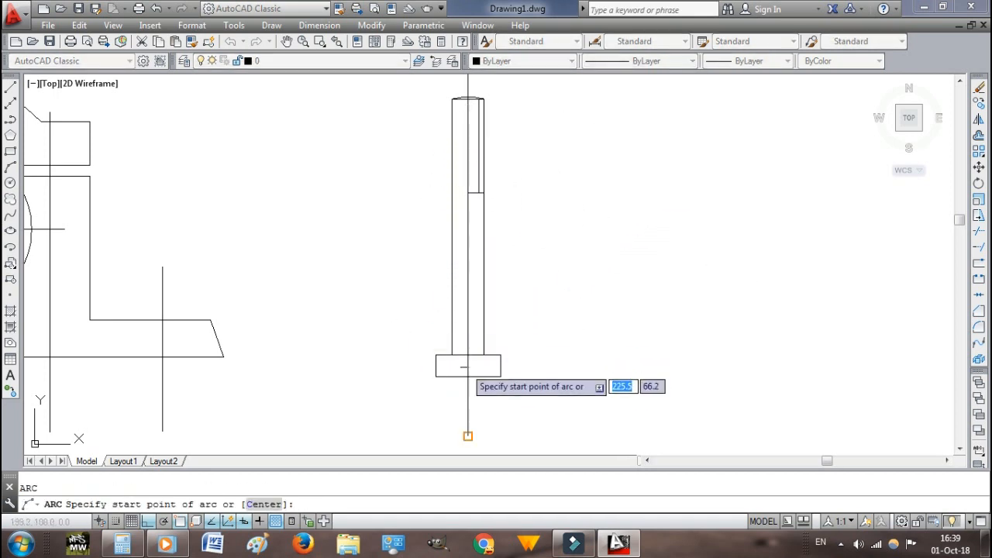
pyautogui.click(468, 366)
pyautogui.press('Escape')
# Draw a horizontal helper line across the bolt head at mid-height.
pyautogui.write('l')
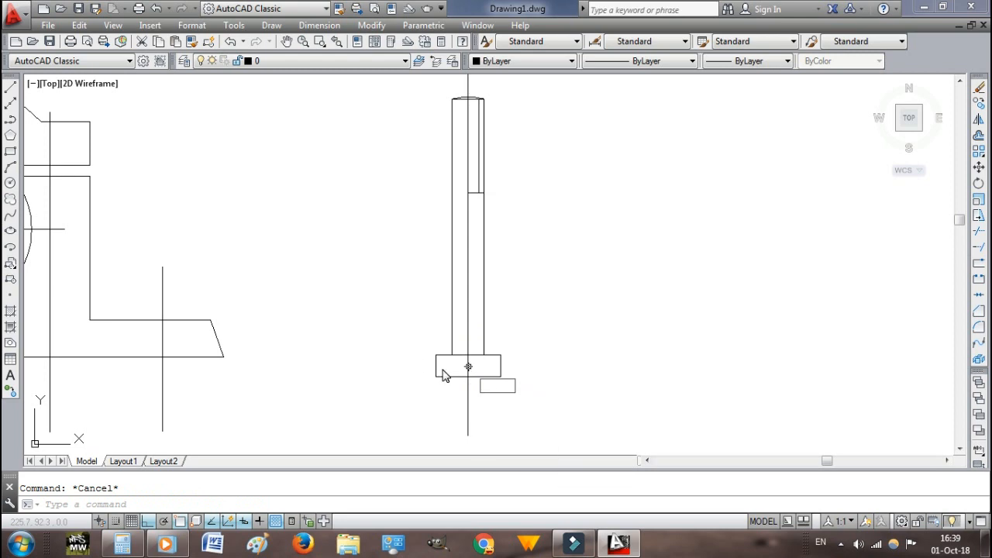
pyautogui.press('Return')
pyautogui.click(469, 365)
pyautogui.press('Escape')
# Draw a three-point arc from the middle of the head's left side through the middle of its right side, bulging downward.
pyautogui.write('a')
pyautogui.press('Return')
pyautogui.click(436, 366)
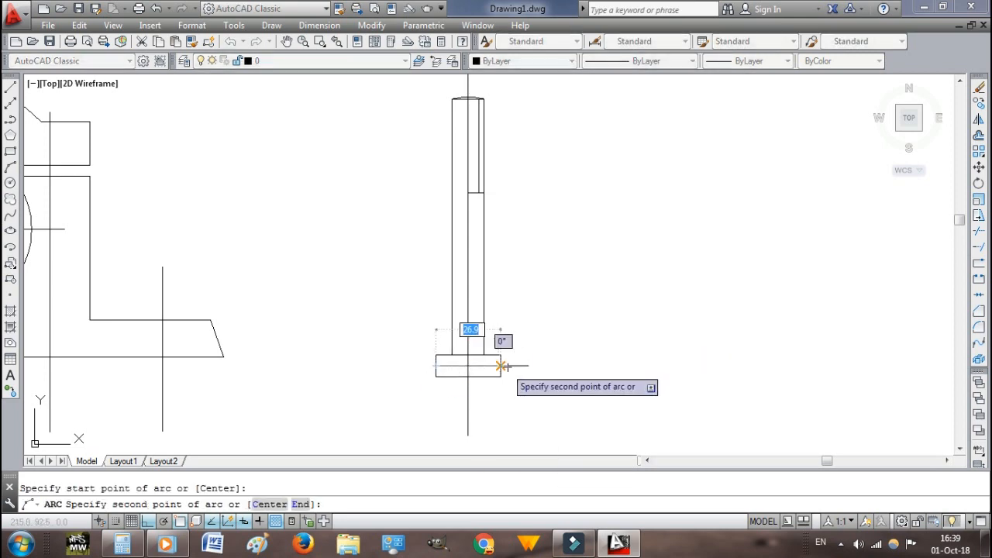
pyautogui.click(501, 366)
pyautogui.click(500, 281)
# Trim the part of the arc outside the bolt head and erase the horizontal helper line.
pyautogui.scroll(4, 502, 360)
pyautogui.write('tr')
pyautogui.press('Return')
pyautogui.click(470, 392)
pyautogui.press('Return')
pyautogui.click(522, 354)
pyautogui.press('Escape')
pyautogui.click(523, 376)
pyautogui.press('Delete')
# Mirror the inner thread line about the shank's centre line, keeping the original.
pyautogui.scroll(-4, 523, 377)
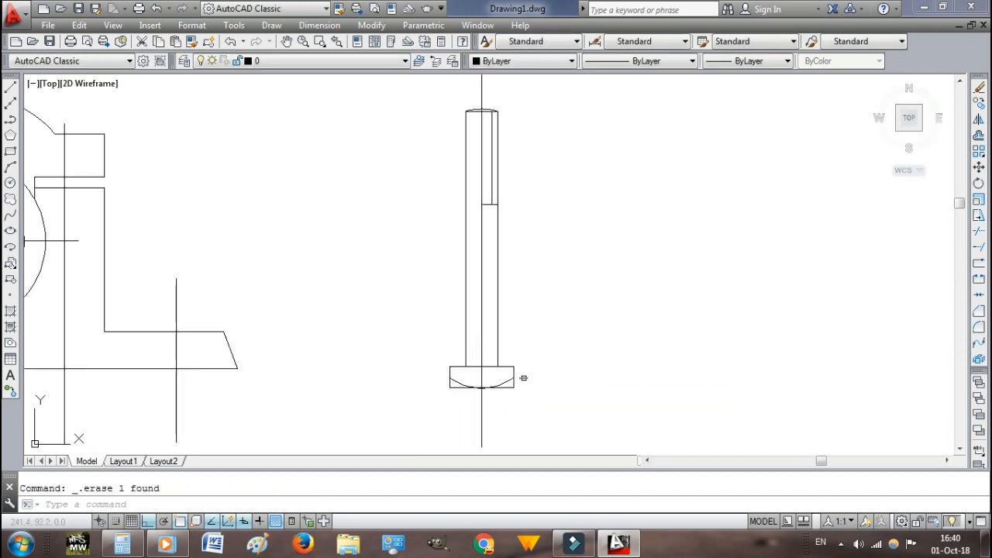
pyautogui.scroll(2, 539, 116)
pyautogui.write('mi')
pyautogui.press('Return')
pyautogui.click(464, 117)
pyautogui.press('Return')
pyautogui.click(448, 105)
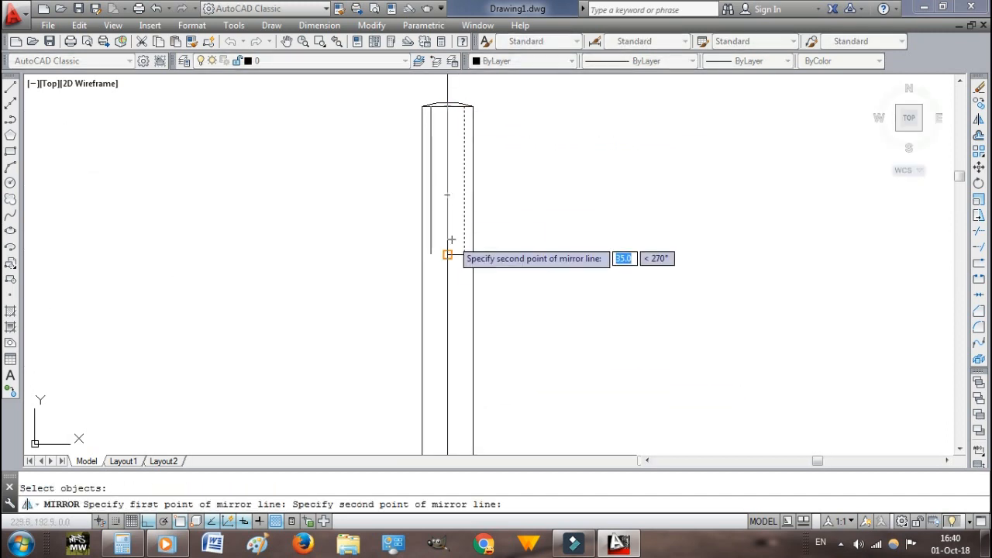
pyautogui.click(447, 255)
pyautogui.press('Return')
# Draw a horizontal line from the centre line to the shank's left side at the thread's lower end.
pyautogui.write('l')
pyautogui.press('Return')
pyautogui.click(447, 254)
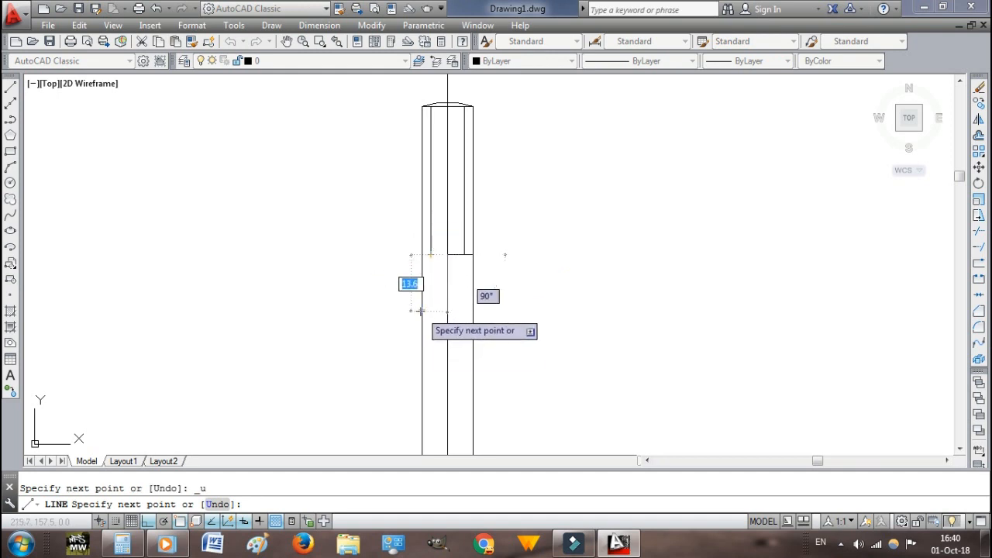
pyautogui.press('Escape')
# Try to move the whole bolt to the base's bottom edge near the assembly's right bolt centre line.
pyautogui.scroll(-4, 583, 234)
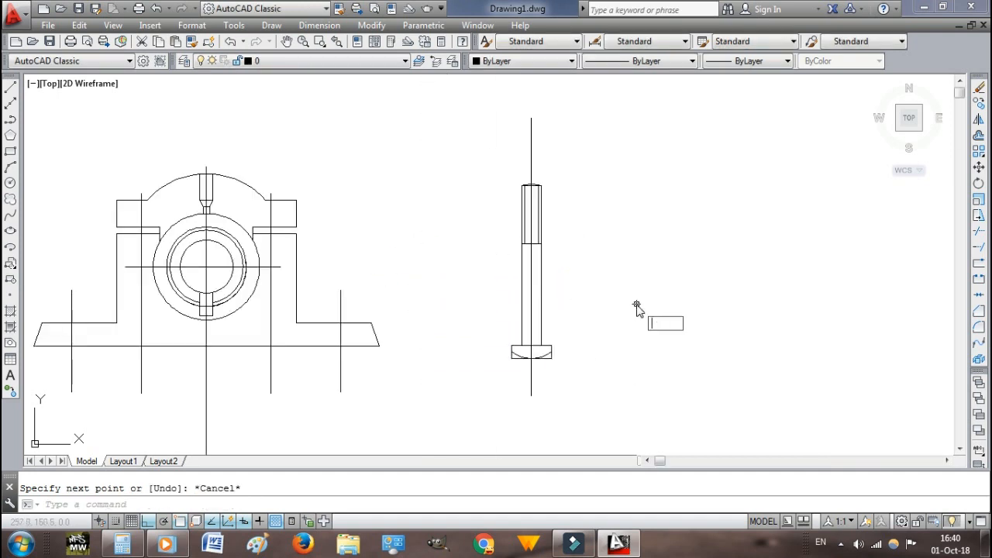
pyautogui.write('m')
pyautogui.press('Return')
pyautogui.click(513, 179)
pyautogui.click(586, 411)
pyautogui.click(481, 294)
pyautogui.click(559, 369)
pyautogui.click(533, 373)
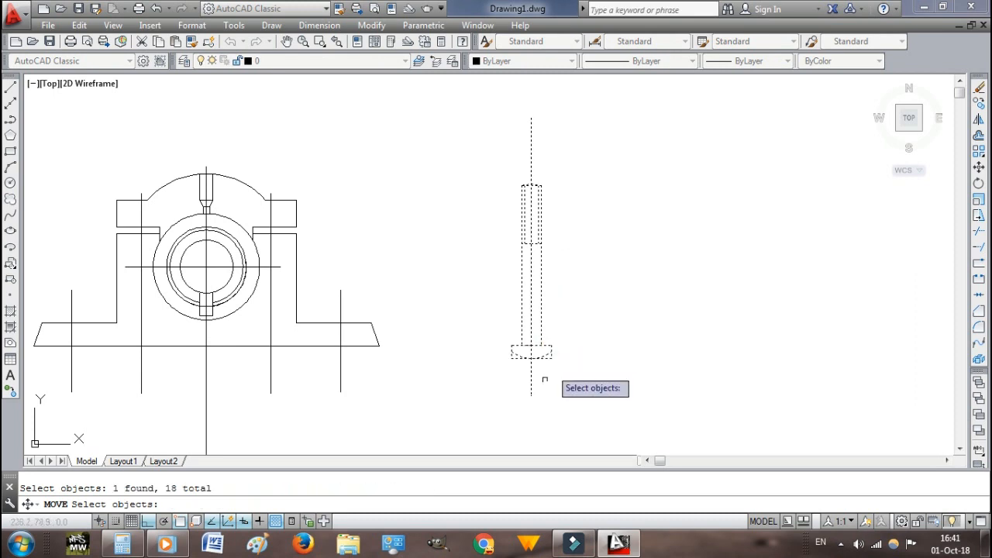
pyautogui.press('Return')
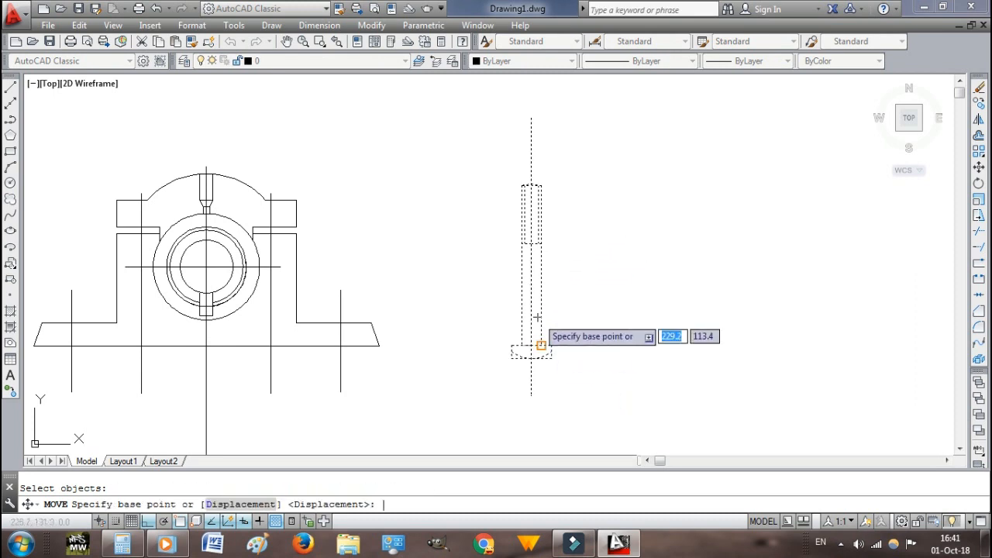
pyautogui.scroll(3, 530, 357)
pyautogui.click(507, 356)
pyautogui.scroll(-4, 348, 345)
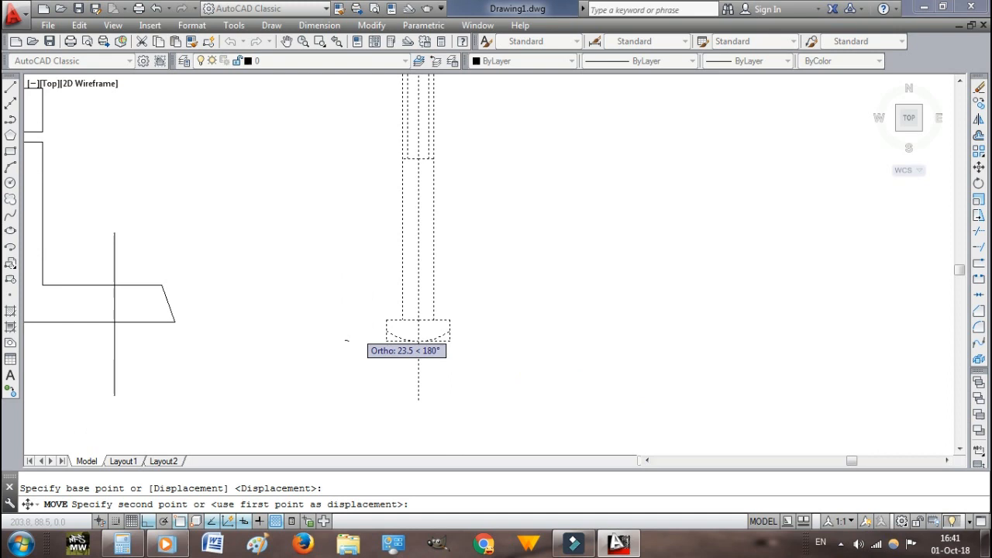
pyautogui.click(218, 326)
pyautogui.scroll(4, 210, 314)
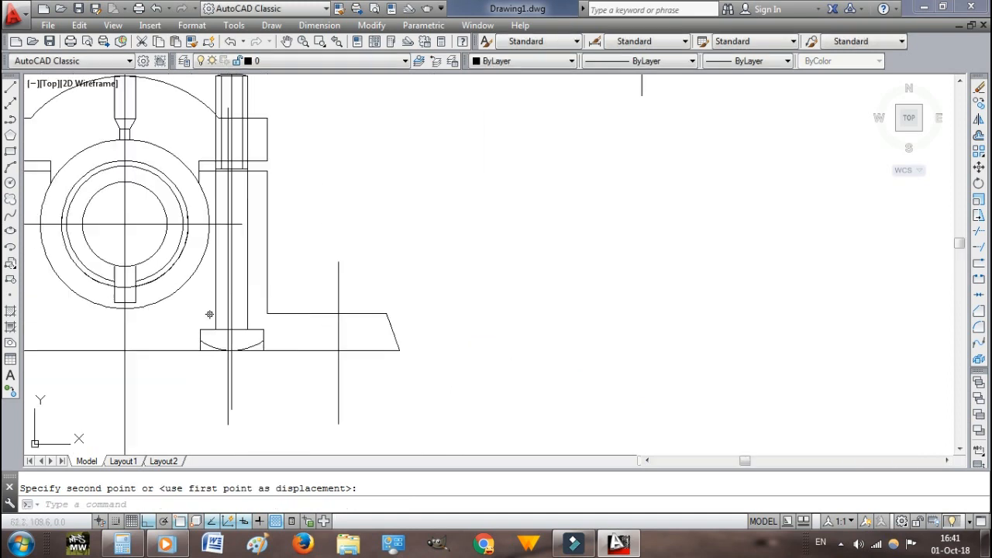
pyautogui.hotkey('ctrl', 'z')
# Move the bolt from the centre of its head's bottom edge to the right bolt centre line's intersection with the base's bottom edge.
pyautogui.write('m')
pyautogui.press('Return')
pyautogui.click(487, 122)
pyautogui.click(554, 381)
pyautogui.press('Return')
pyautogui.click(531, 358)
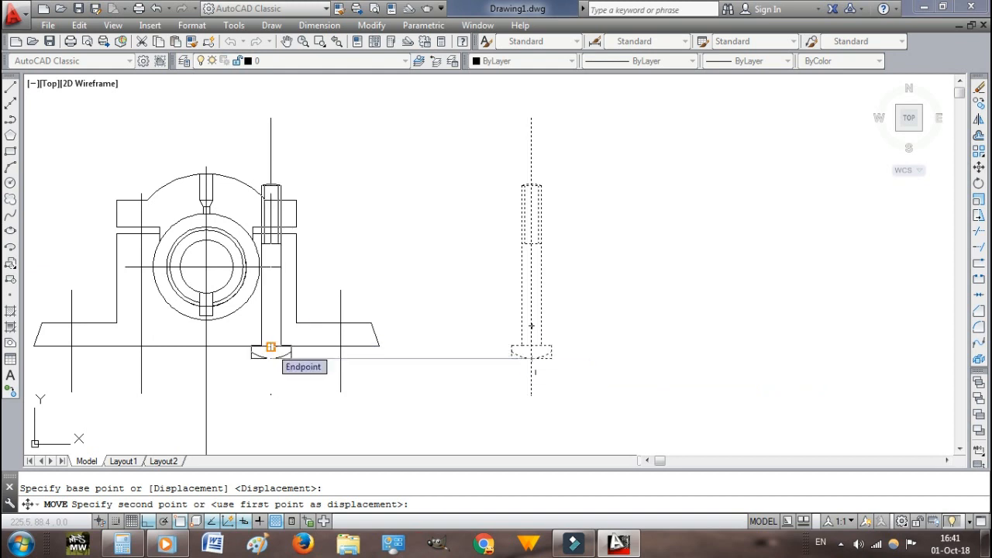
pyautogui.click(270, 346)
# Mirror the bolt about the assembly's main vertical centre line, keeping the original.
pyautogui.press('Return')
pyautogui.click(299, 234)
pyautogui.click(244, 165)
pyautogui.press('Return')
pyautogui.click(206, 344)
pyautogui.click(207, 345)
pyautogui.press('Return')
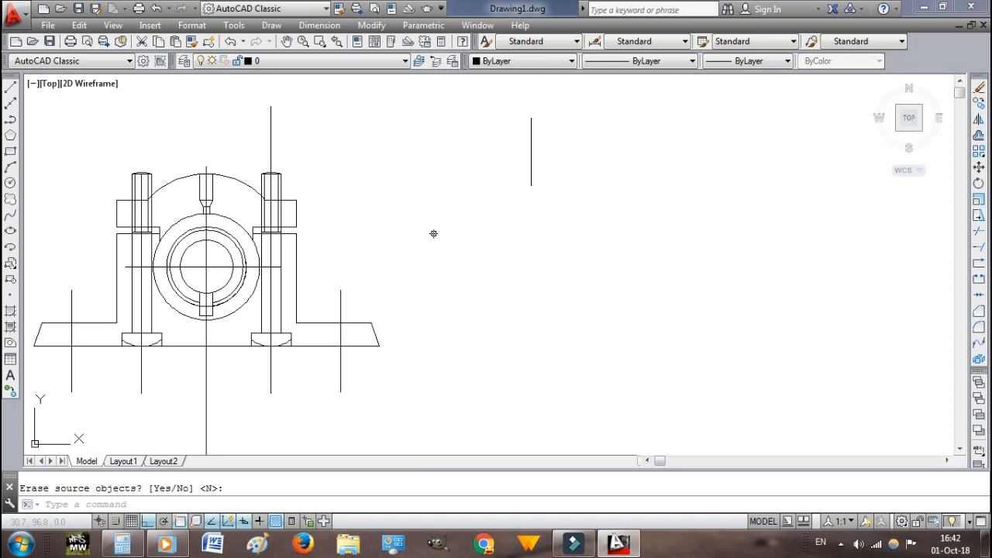
# Delete the stray vertical line and move the whole bearing assembly, including its centre lines, horizontally to the right into the empty drawing area.
pyautogui.click(531, 178)
pyautogui.press('Delete')
pyautogui.write('m')
pyautogui.press('Return')
pyautogui.click(37, 157)
pyautogui.click(415, 412)
pyautogui.scroll(-2, 40, 162)
pyautogui.click(29, 162)
pyautogui.click(266, 338)
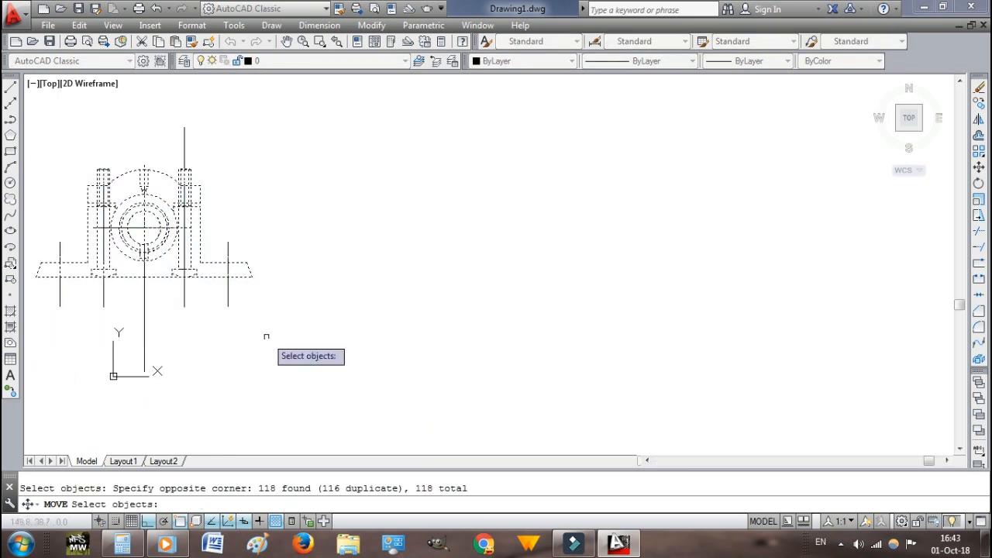
pyautogui.click(63, 292)
pyautogui.click(36, 159)
pyautogui.click(27, 104)
pyautogui.click(286, 319)
pyautogui.click(145, 316)
pyautogui.press('Return')
pyautogui.click(233, 287)
pyautogui.click(510, 296)
# Hatch the cap's right half between the central oil hole and the right bolt, and the cap's flange outside that bolt.
pyautogui.write('z')
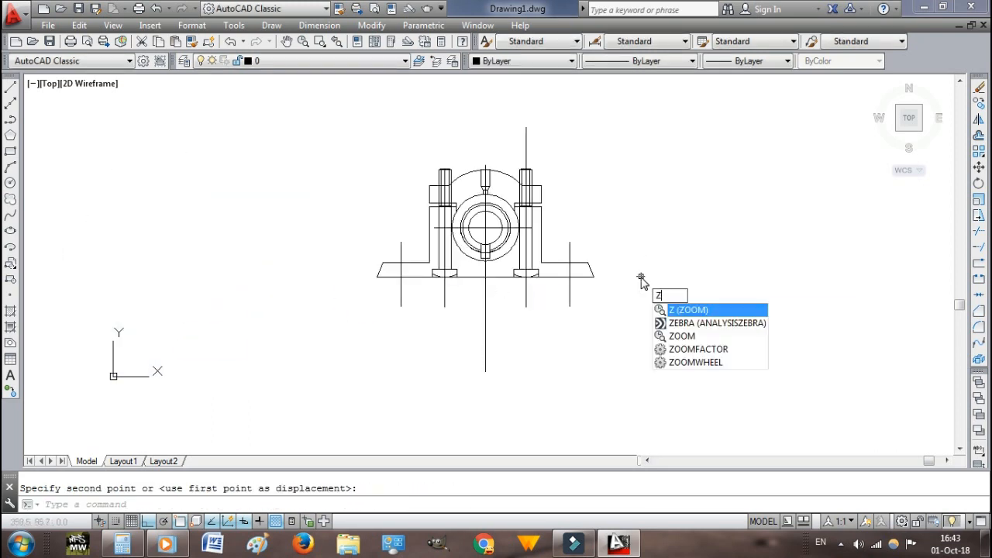
pyautogui.press('Return')
pyautogui.write('a')
pyautogui.press('Return')
pyautogui.rightClick(319, 206)
pyautogui.click(204, 133)
pyautogui.click(409, 296)
pyautogui.write('h')
pyautogui.press('Return')
pyautogui.click(562, 86)
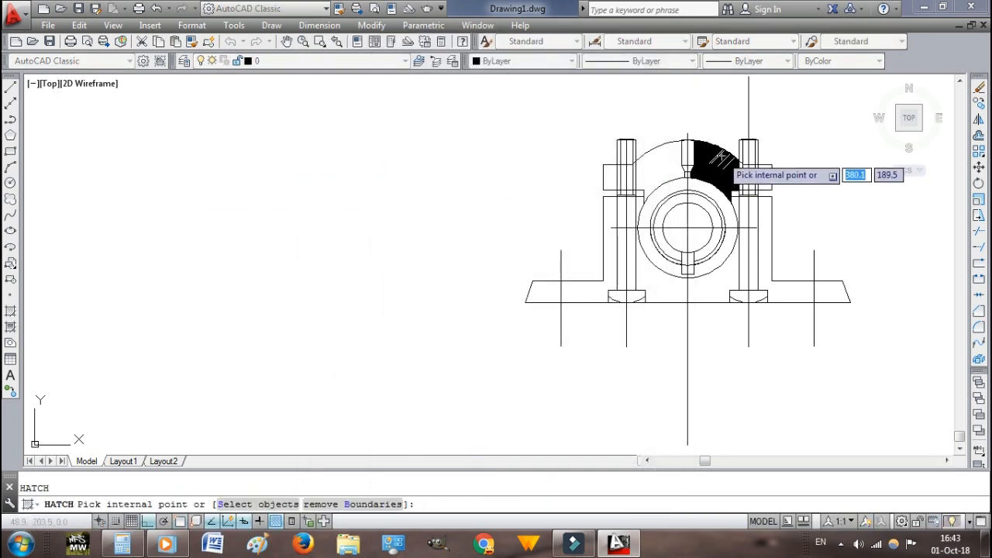
pyautogui.click(727, 164)
pyautogui.click(764, 173)
pyautogui.press('Return')
pyautogui.click(500, 478)
# Save the drawing as "plummer block" in the My Documents folder in AutoCAD 2010/LT2010 Drawing format.
pyautogui.scroll(4, 729, 183)
pyautogui.scroll(-4, 729, 183)
pyautogui.scroll(-3, 729, 183)
pyautogui.click(14, 13)
pyautogui.click(70, 195)
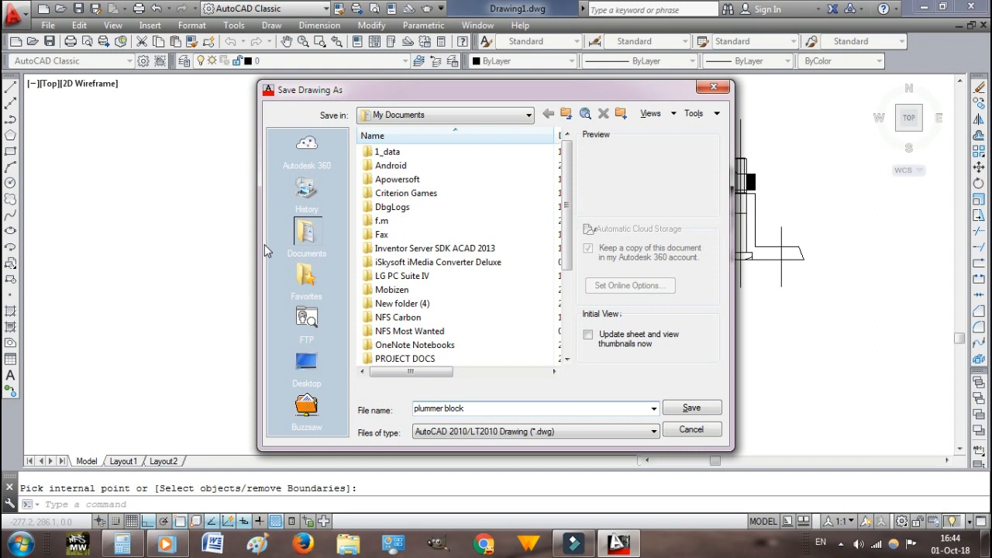
pyautogui.click(690, 409)
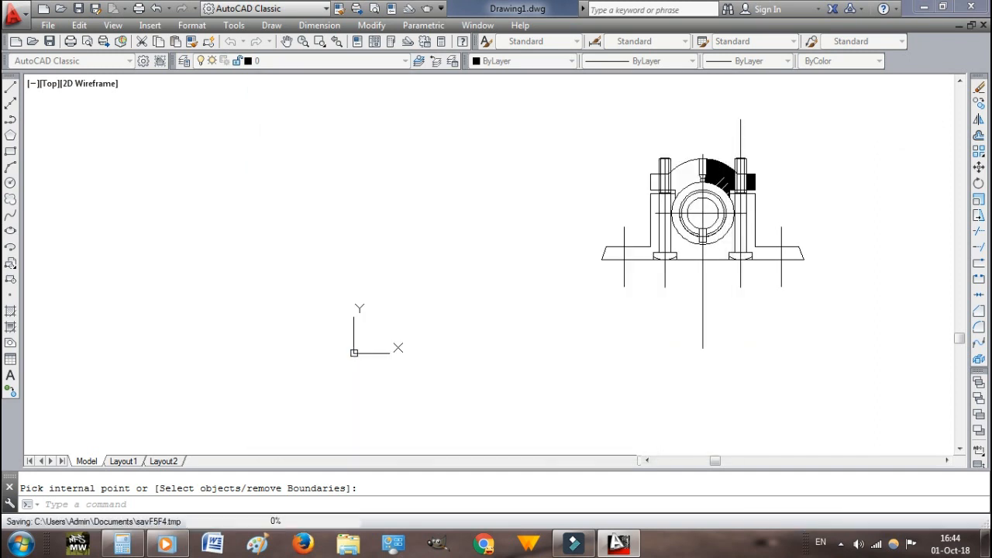